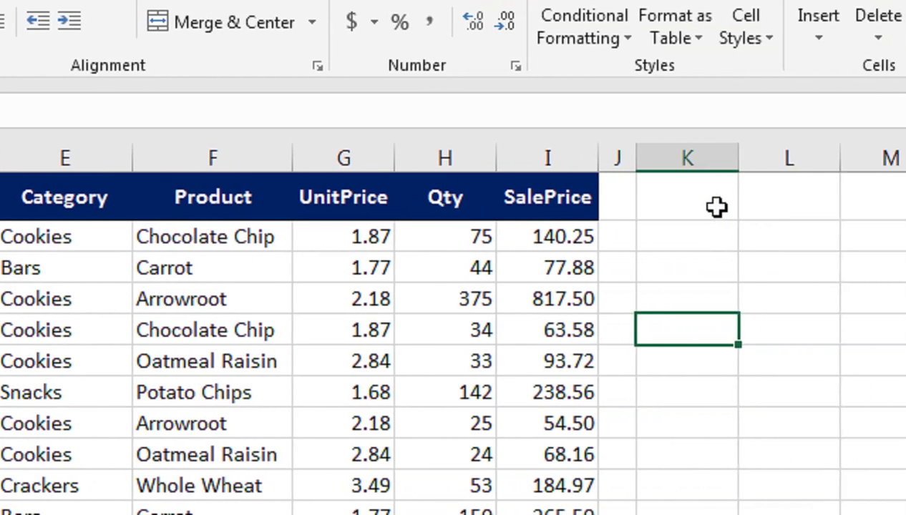
# Step: Enter the label "START Date" in cell K1 and fit column K's width to it
pyautogui.write('STAR')
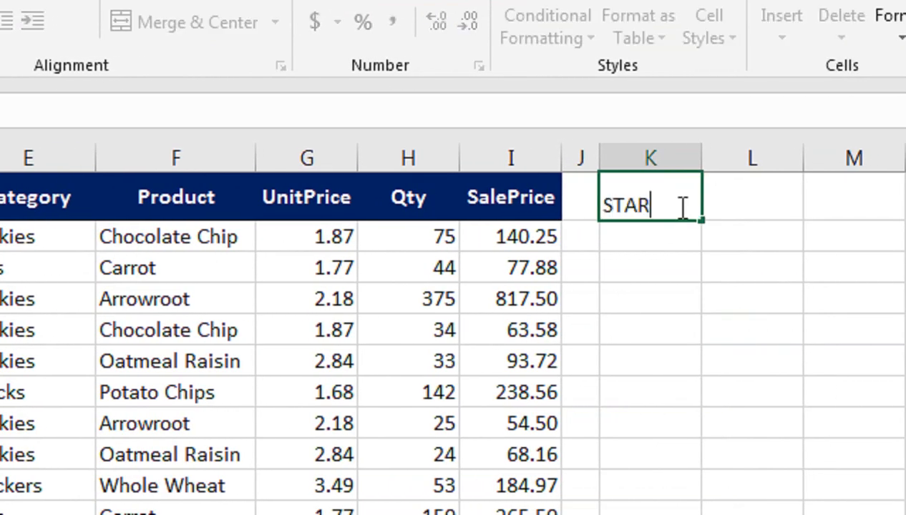
pyautogui.write('T Date')
pyautogui.press('Tab')
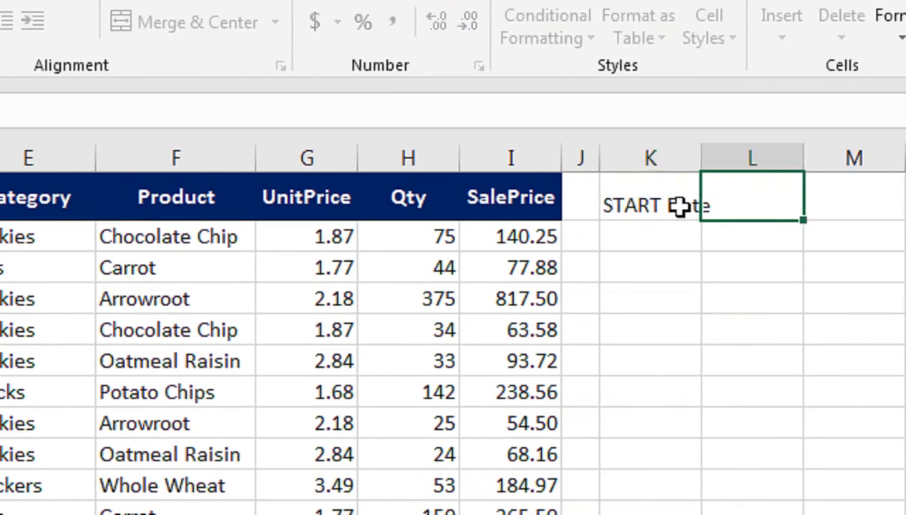
pyautogui.click(680, 161)
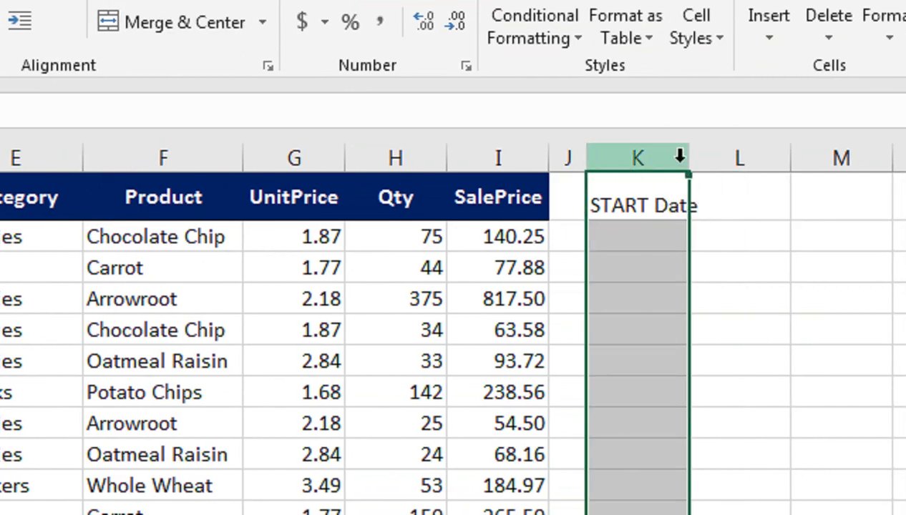
pyautogui.doubleClick(688, 158)
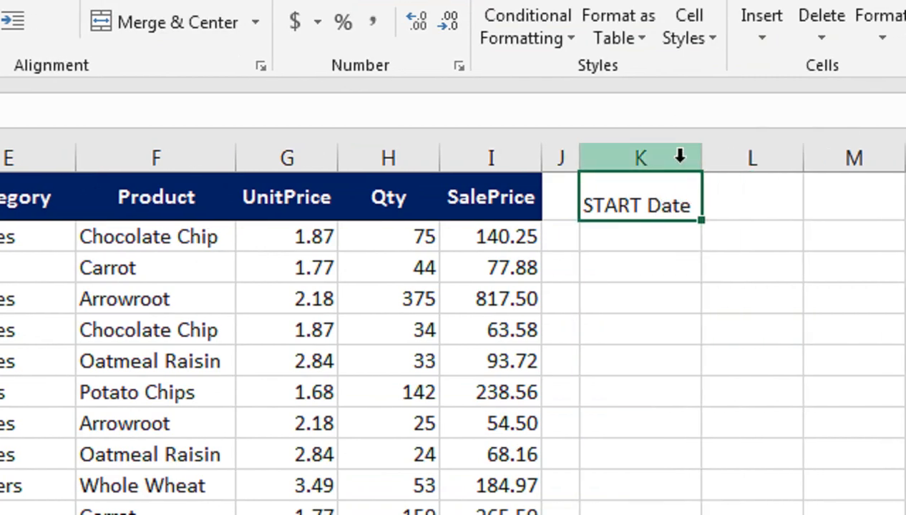
# Step: Change the label in cell K1 to all capitals, "START DATE"
pyautogui.press('F2')
pyautogui.press('BackSpace')
pyautogui.press('BackSpace')
pyautogui.press('BackSpace')
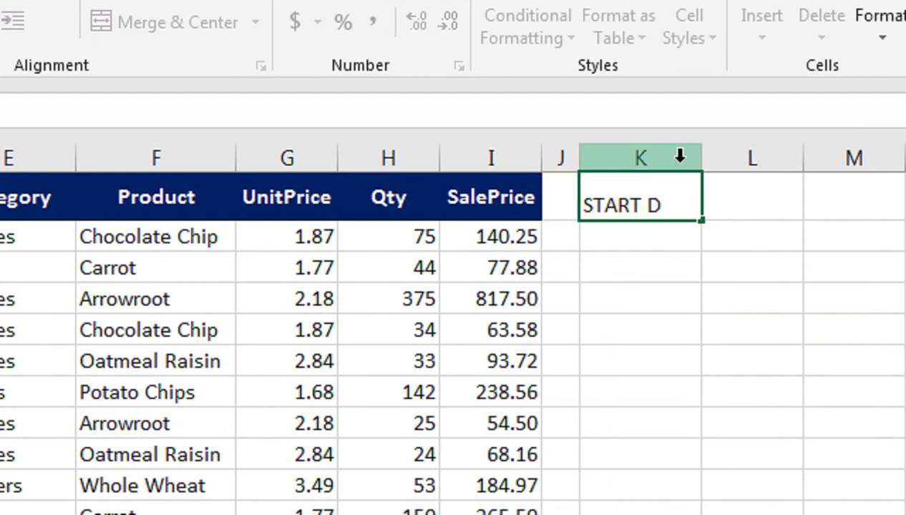
pyautogui.write('ATE')
pyautogui.press('Tab')
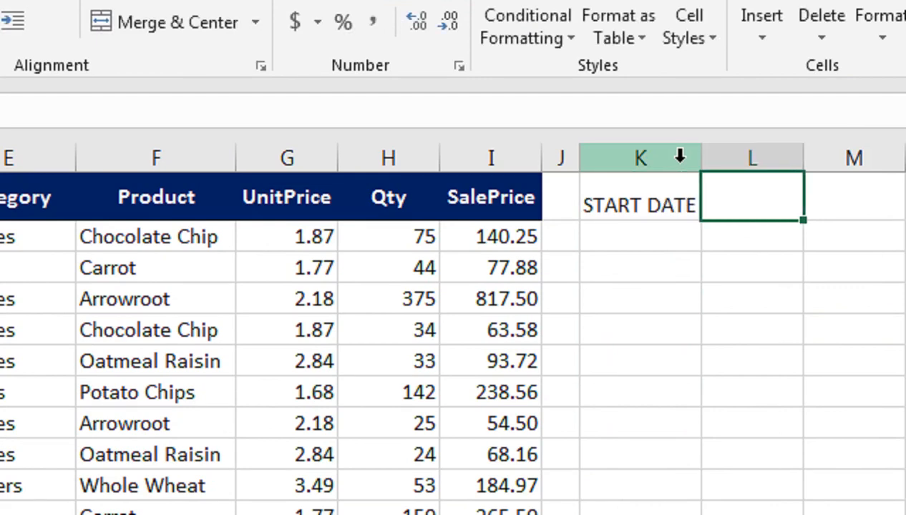
# Step: Enter the label "END DATE" in cell M1
pyautogui.press('Tab')
pyautogui.write('END DA')
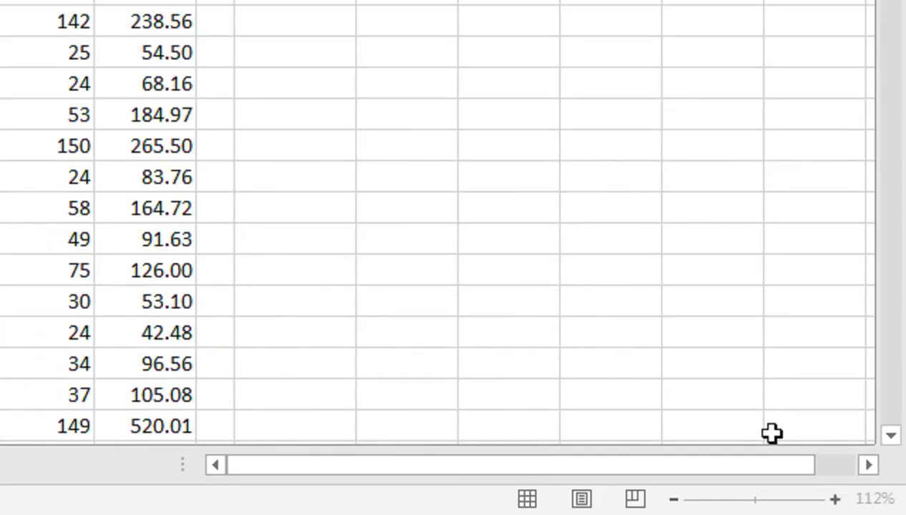
pyautogui.write('T')
pyautogui.press('BackSpace')
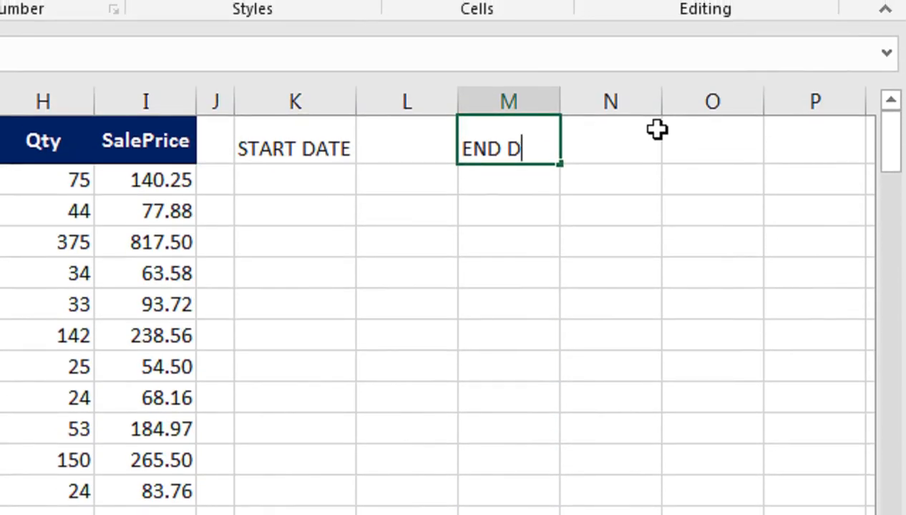
pyautogui.write('AT')
# Step: Format the START DATE and END DATE cells K1 and M1 with dark blue fill and bold white text
pyautogui.press('Left')
pyautogui.press('Left')
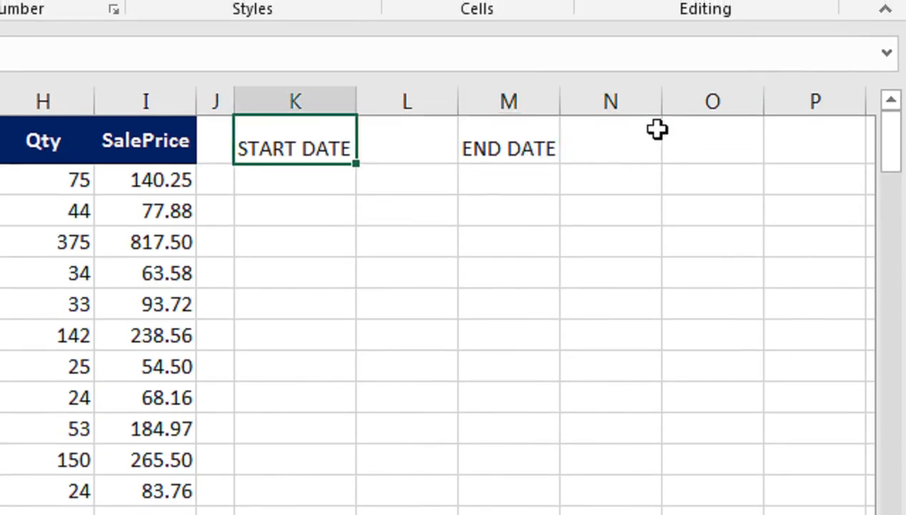
pyautogui.keyDown('ctrl'); pyautogui.click(526, 126); pyautogui.keyUp('ctrl')
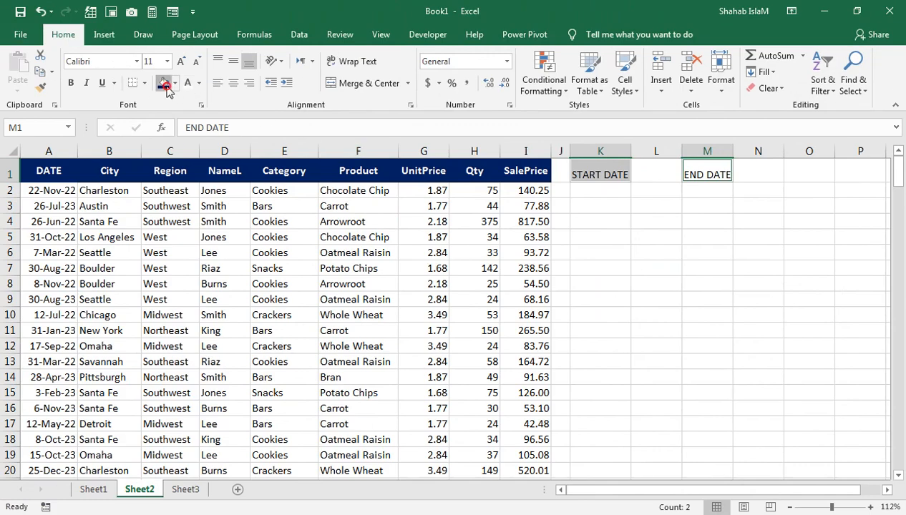
pyautogui.click(163, 83)
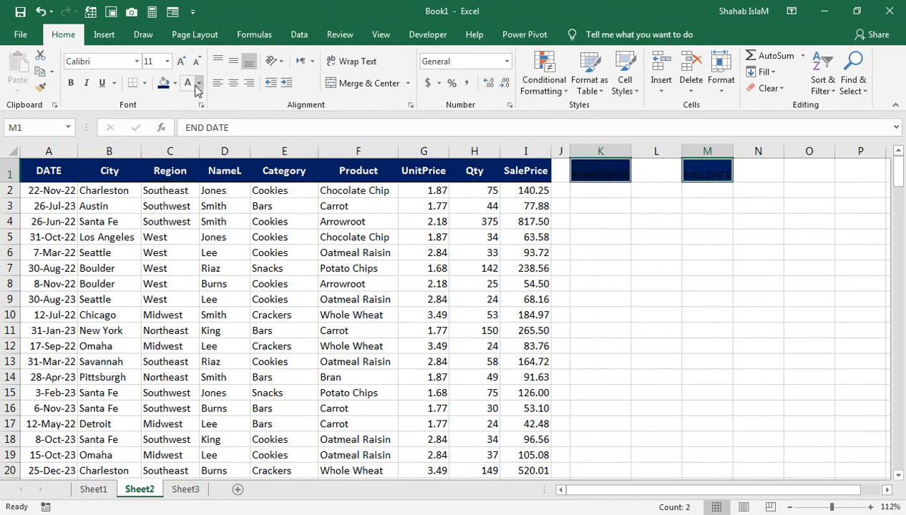
pyautogui.click(189, 83)
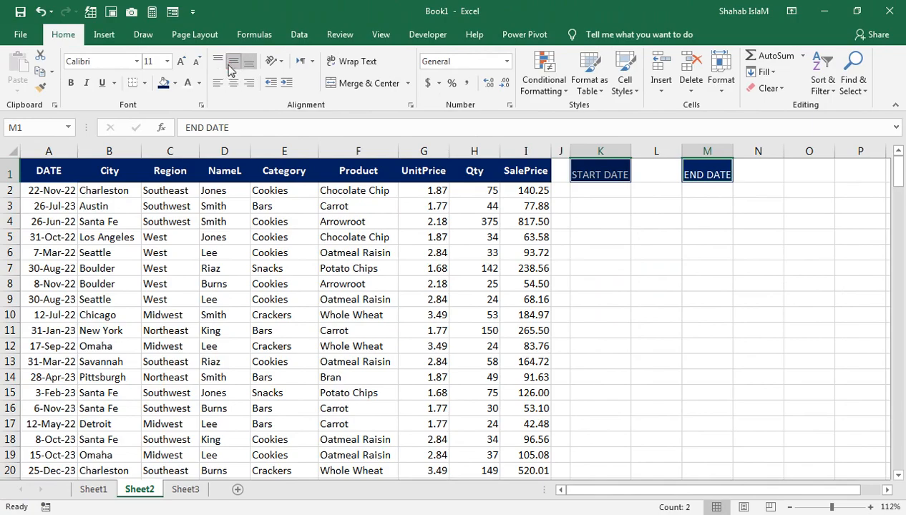
pyautogui.click(70, 83)
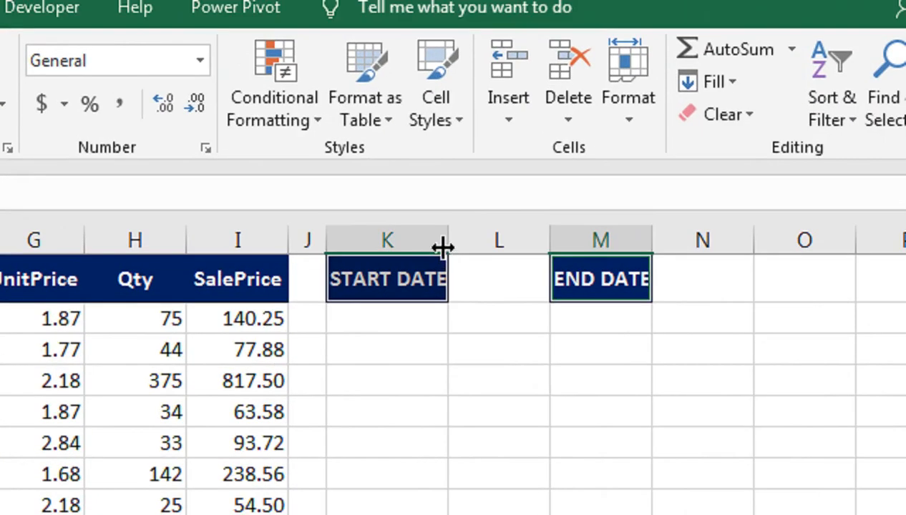
# Step: Widen columns K and M so both date labels have extra room
pyautogui.moveTo(442, 247); pyautogui.dragTo(478, 250)
pyautogui.click(691, 261)
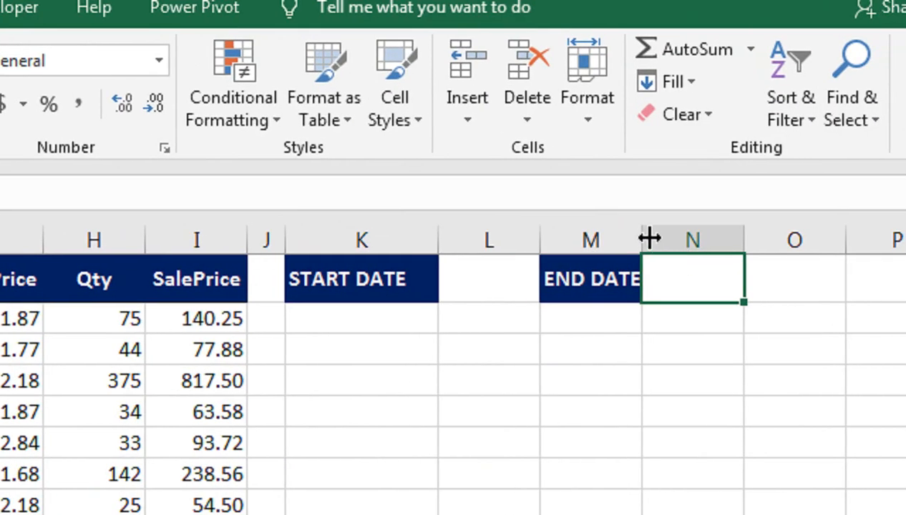
pyautogui.moveTo(650, 238); pyautogui.dragTo(677, 239)
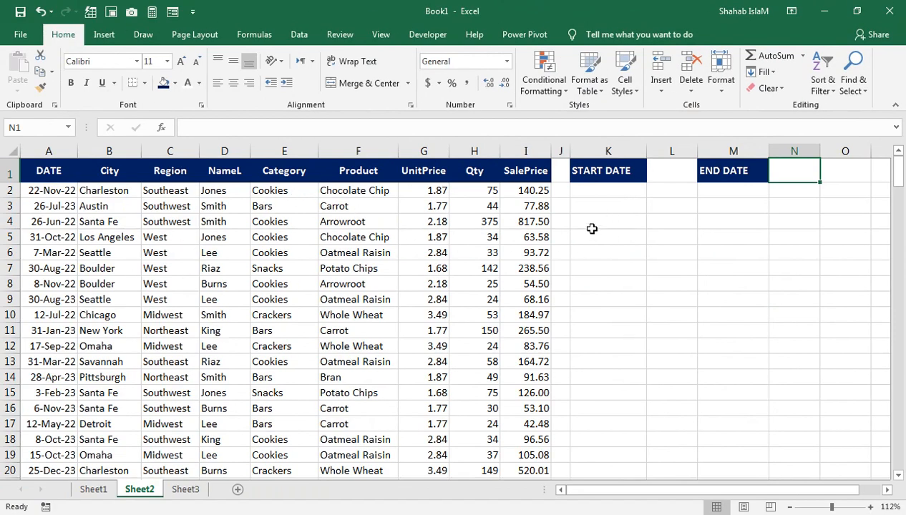
# Step: Enter the start date 1-JAN-2022 in cell L1, beside the START DATE label
pyautogui.moveTo(591, 231); pyautogui.dragTo(832, 319)
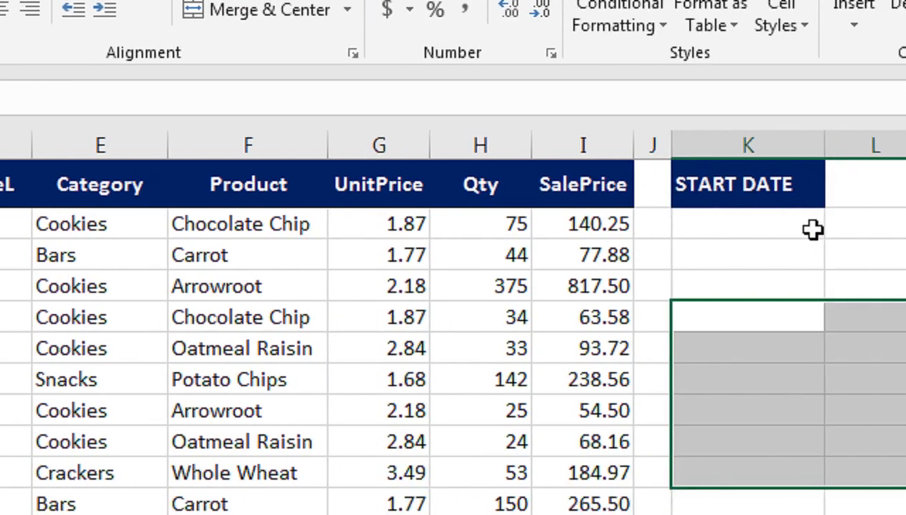
pyautogui.click(704, 186)
pyautogui.write('1-')
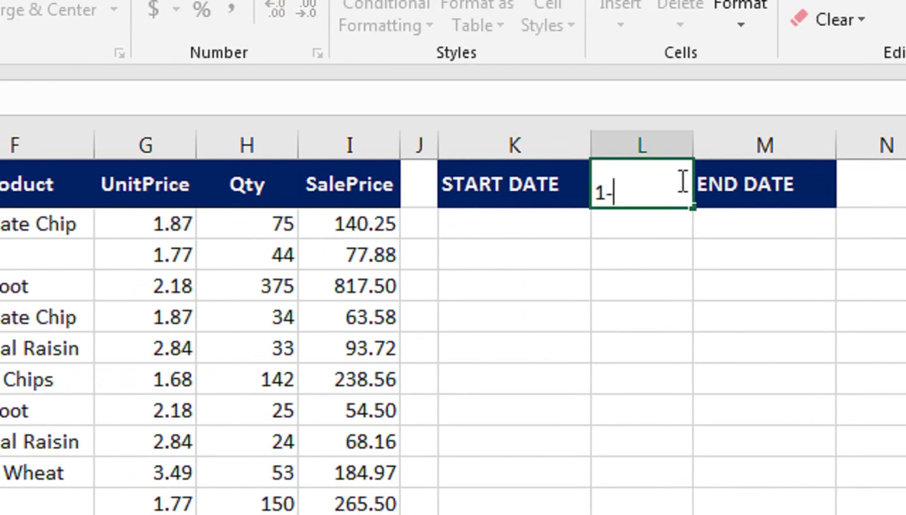
pyautogui.write('JAN-')
pyautogui.write('202')
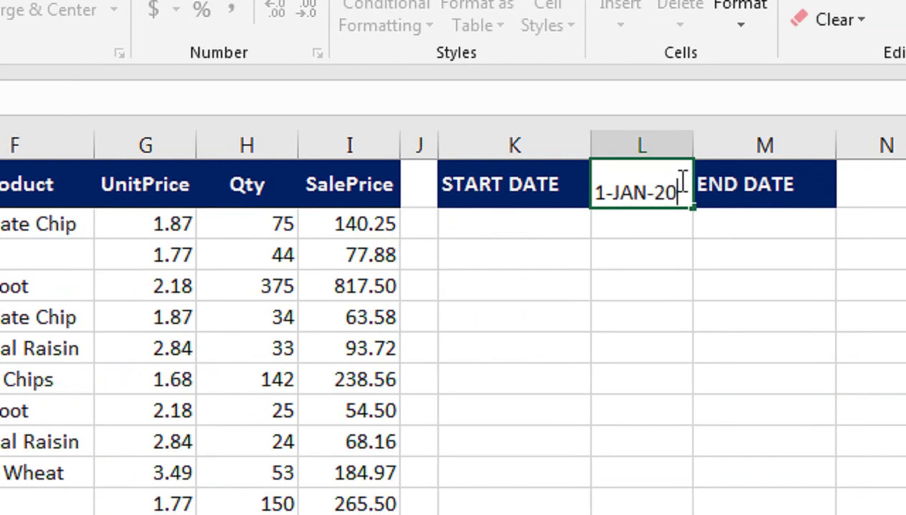
pyautogui.write('2')
pyautogui.press('Return')
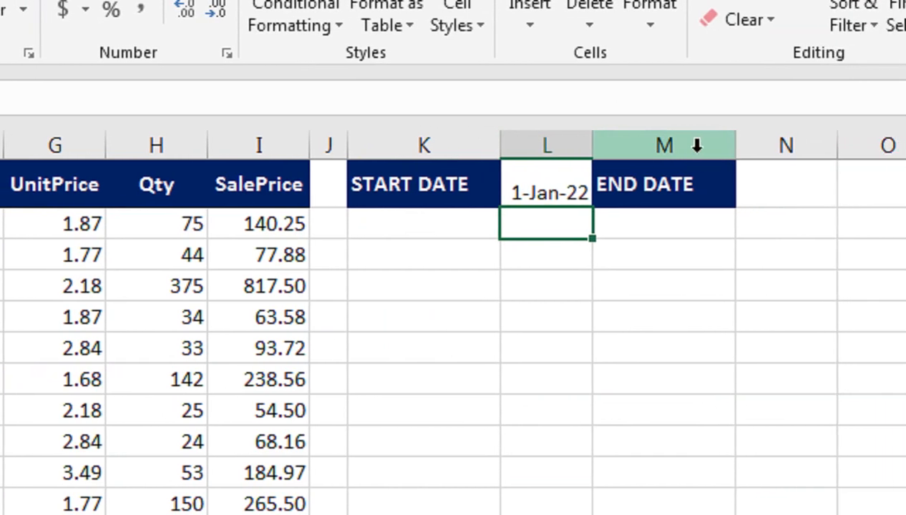
# Step: Enter the end date 31-DEC-22 in cell N1, beside the END DATE label
pyautogui.click(698, 191)
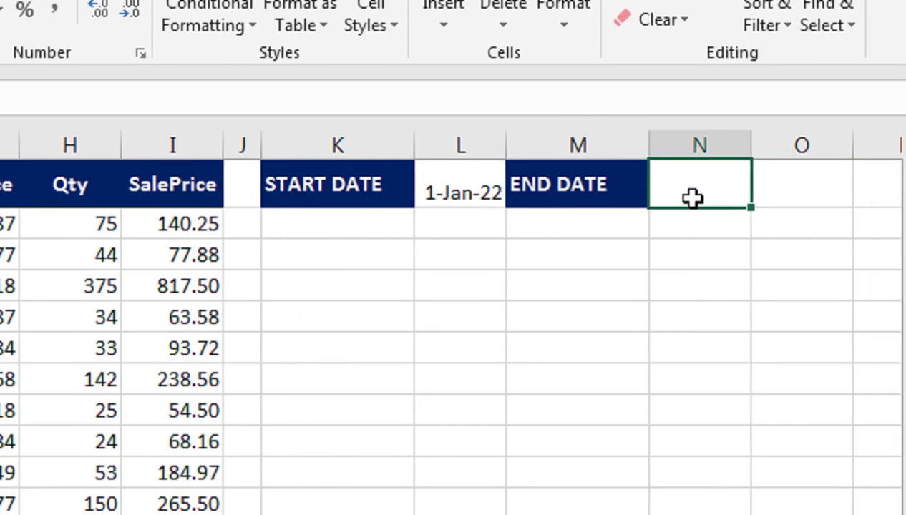
pyautogui.write('1-D')
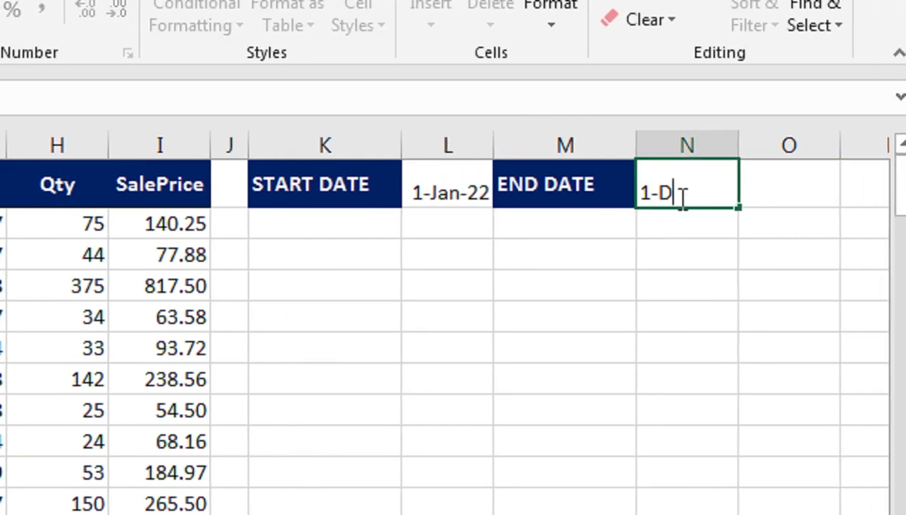
pyautogui.press('BackSpace')
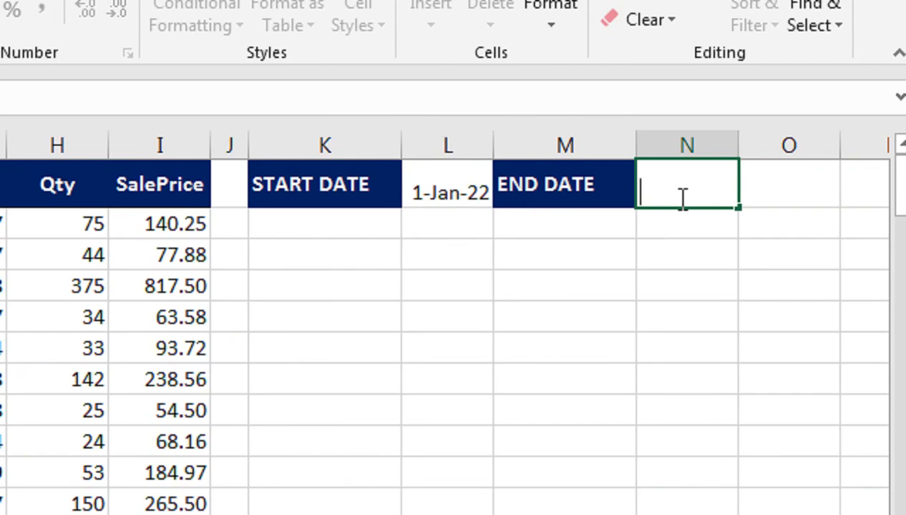
pyautogui.write('31+')
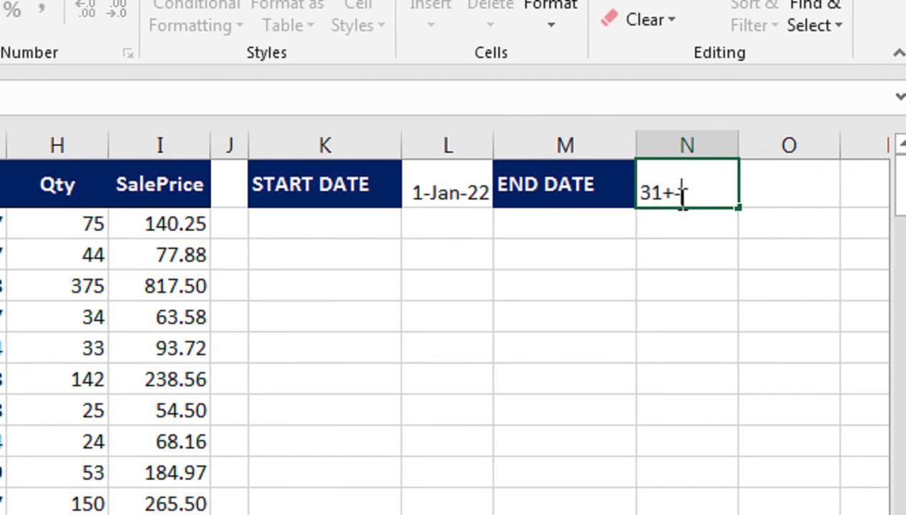
pyautogui.press('BackSpace')
pyautogui.press('BackSpace')
pyautogui.write('-DEC')
pyautogui.press('BackSpace')
pyautogui.write('EC')
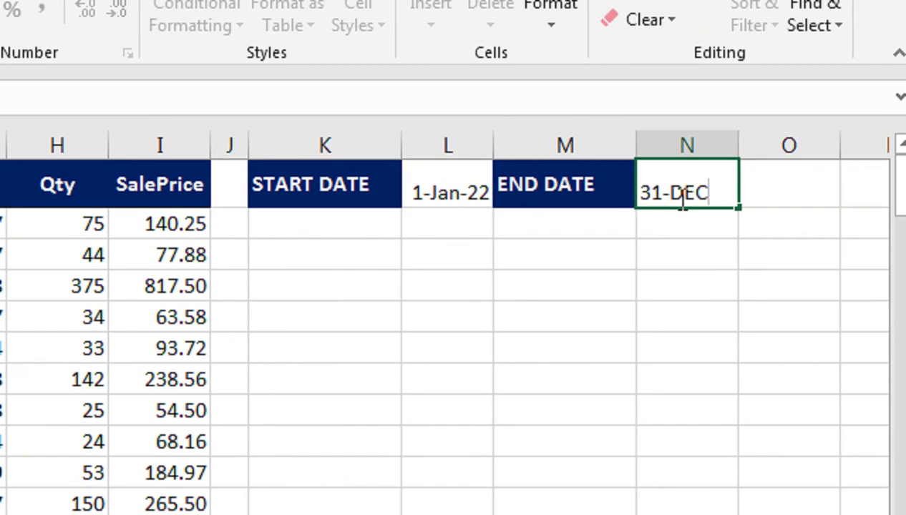
pyautogui.write('-22')
pyautogui.press('Return')
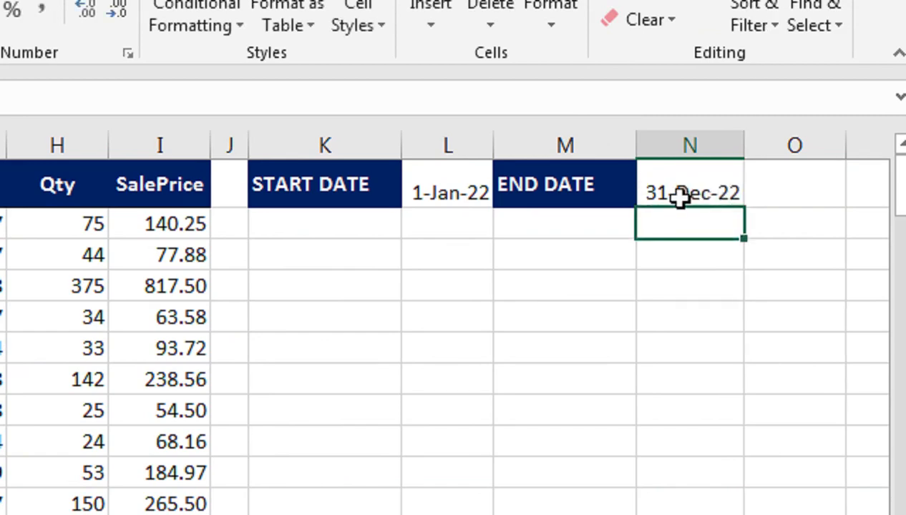
pyautogui.click(679, 198)
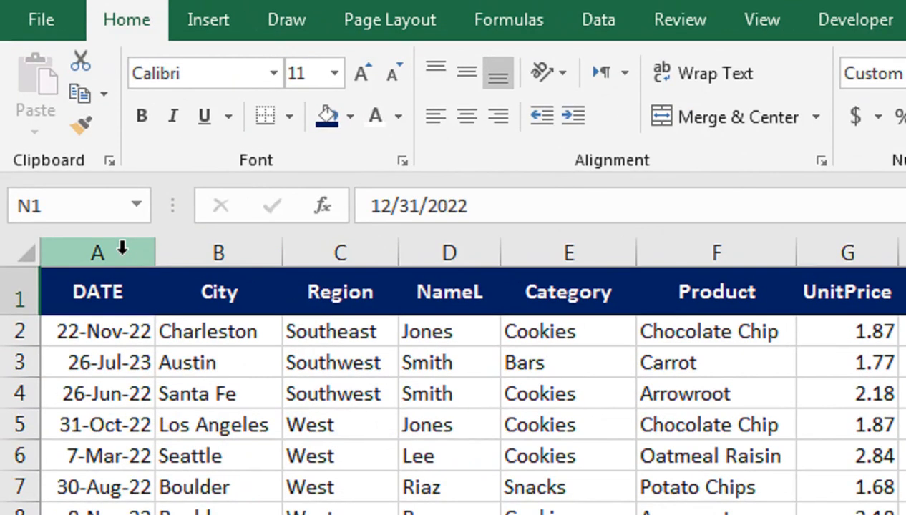
# Step: Insert two blank columns before the DATE column of the sales table
pyautogui.moveTo(159, 253); pyautogui.dragTo(177, 253)
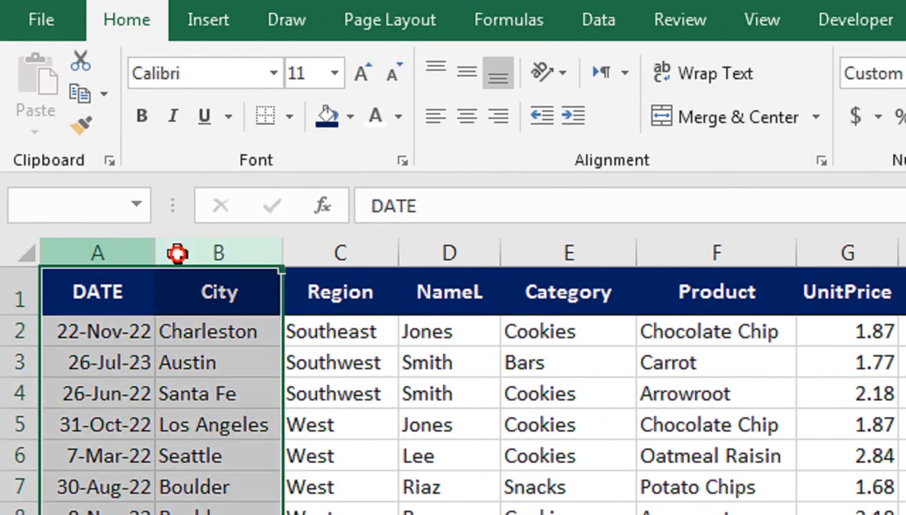
pyautogui.rightClick(178, 254)
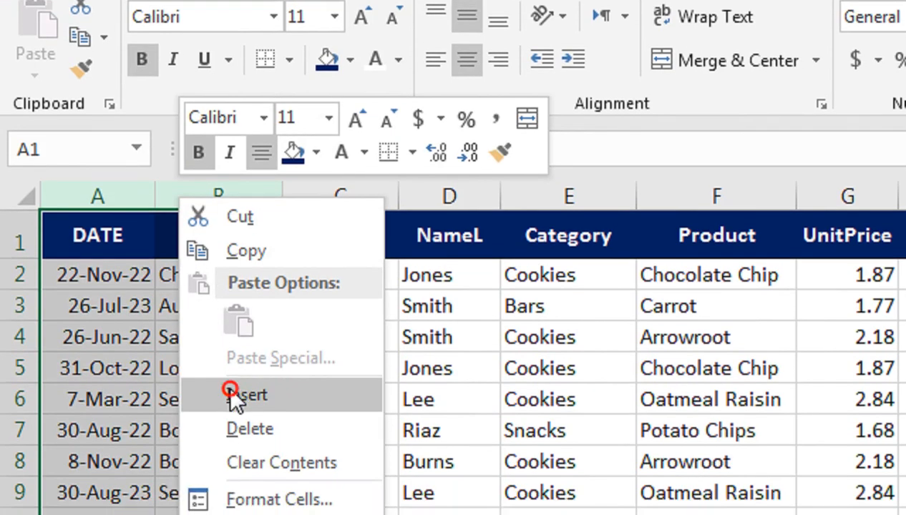
pyautogui.click(228, 444)
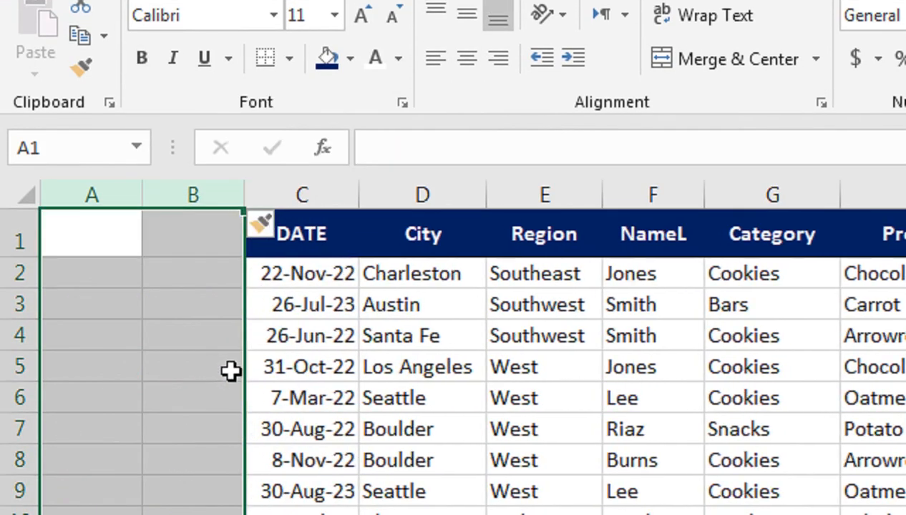
# Step: Start an IF formula with an AND test in cell B2, with C2>=$N$1 as its first condition
pyautogui.click(217, 268)
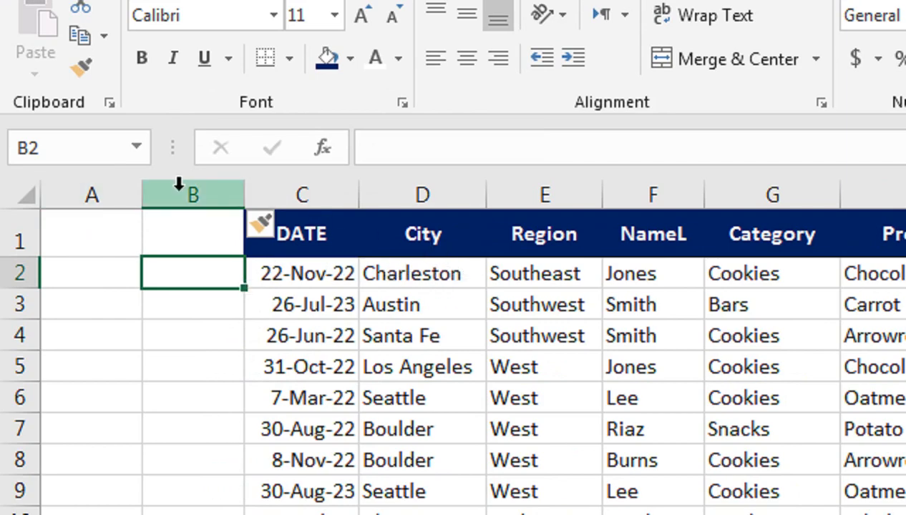
pyautogui.write('=IF')
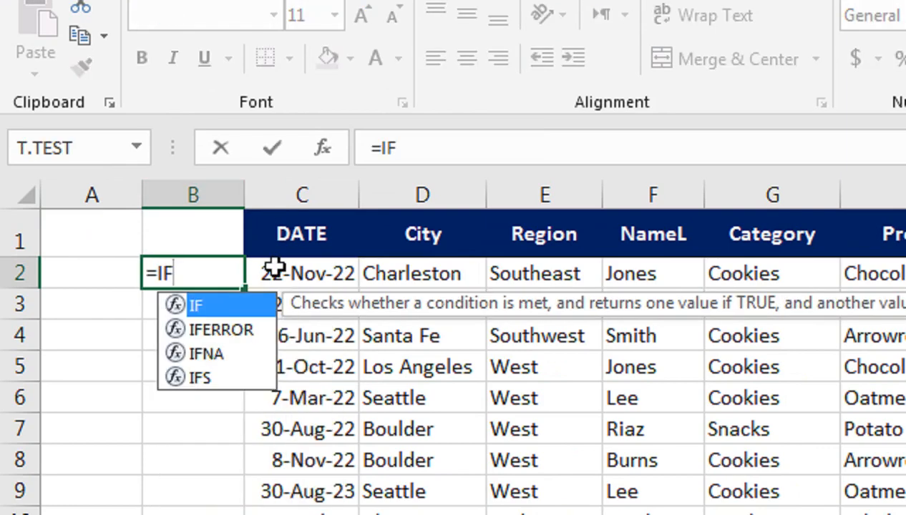
pyautogui.write('(AND(')
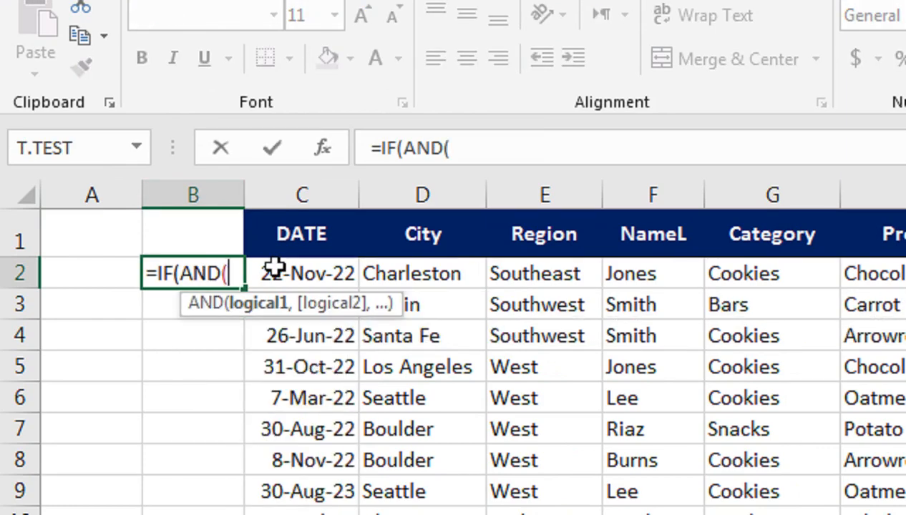
pyautogui.click(275, 269)
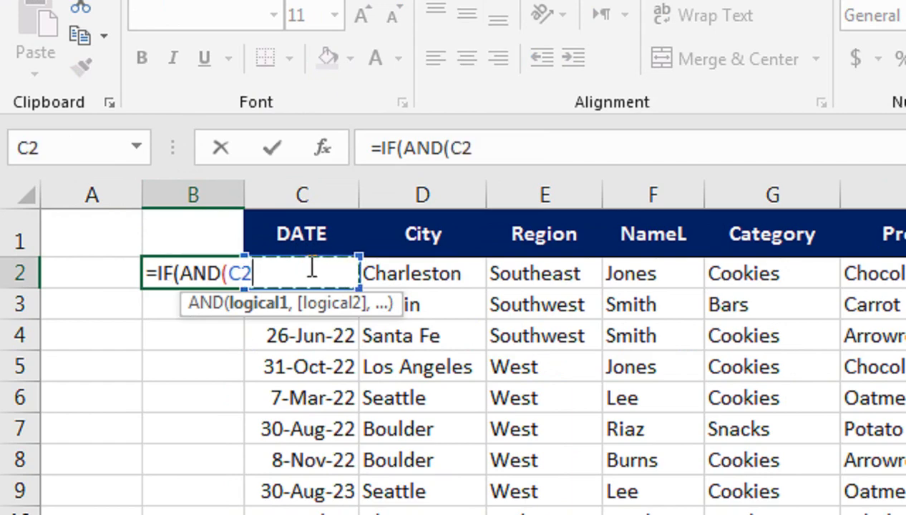
pyautogui.write('>+')
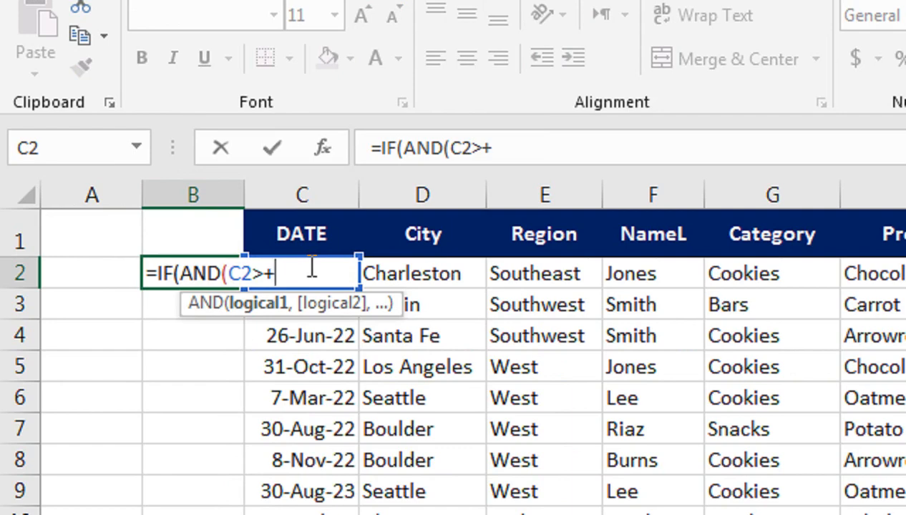
pyautogui.press('BackSpace')
pyautogui.write('=')
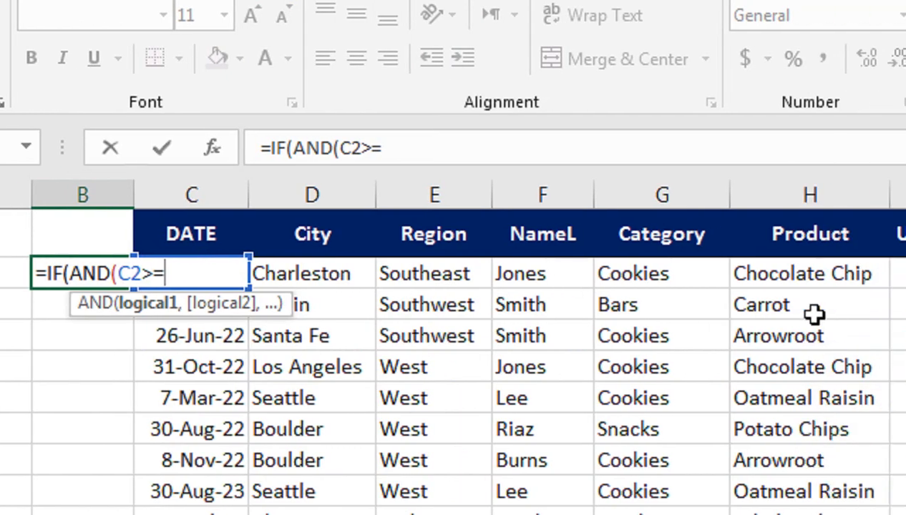
pyautogui.click(687, 243)
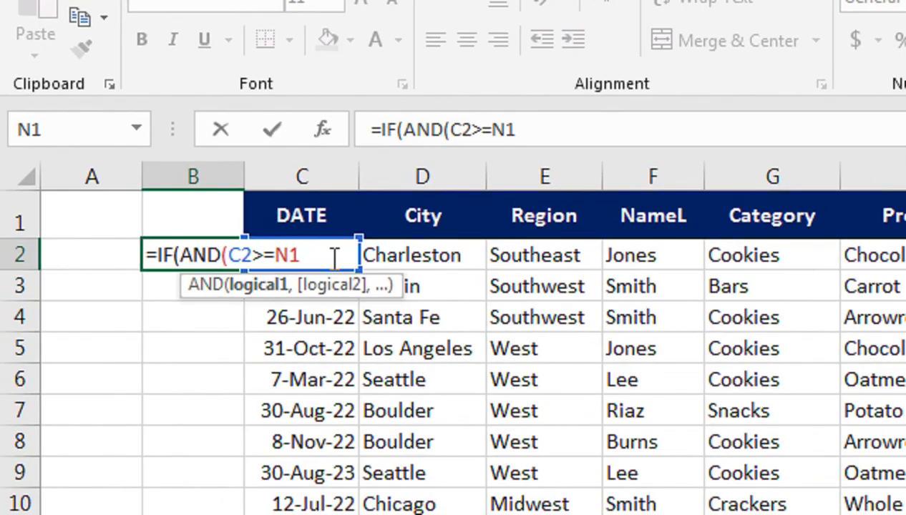
pyautogui.press('F4')
pyautogui.write(',')
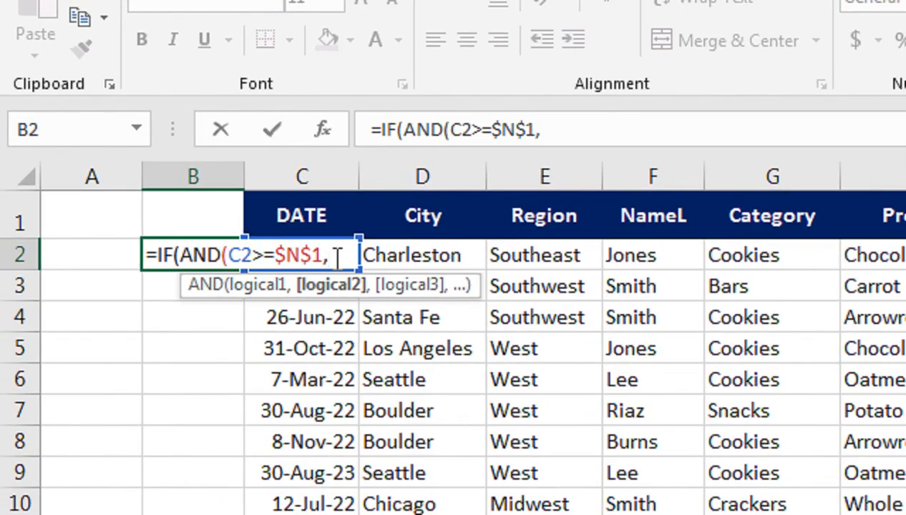
# Step: Add C2<=$P$1 as the second condition of the AND test in B2 and close the AND
pyautogui.click(302, 228)
pyautogui.click(303, 246)
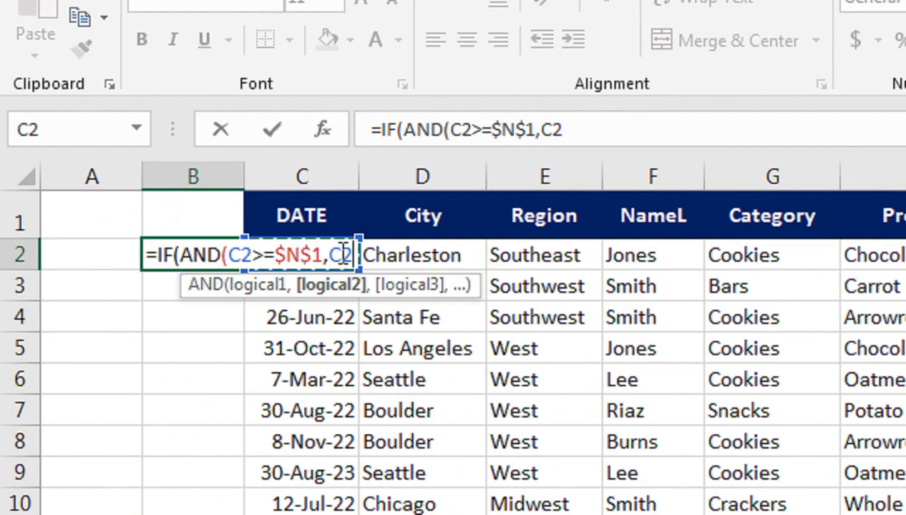
pyautogui.write('<=')
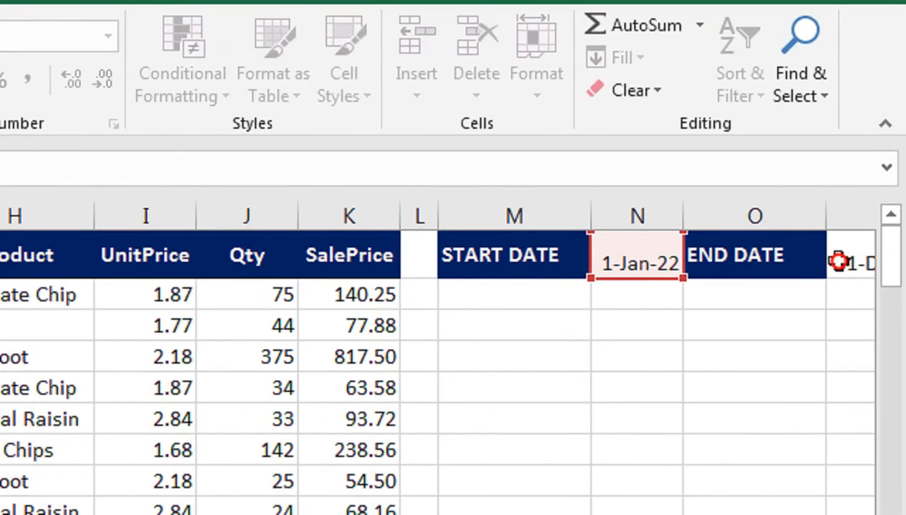
pyautogui.click(851, 244)
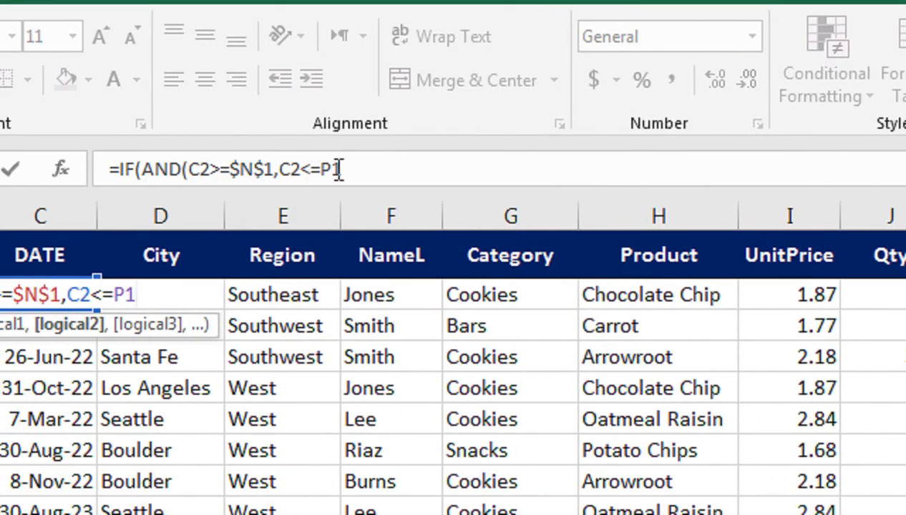
pyautogui.press('F4')
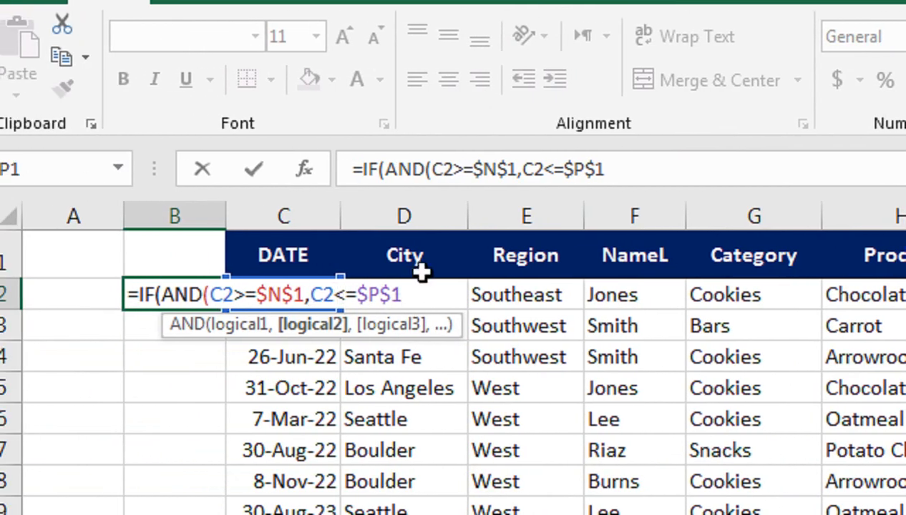
pyautogui.write(')')
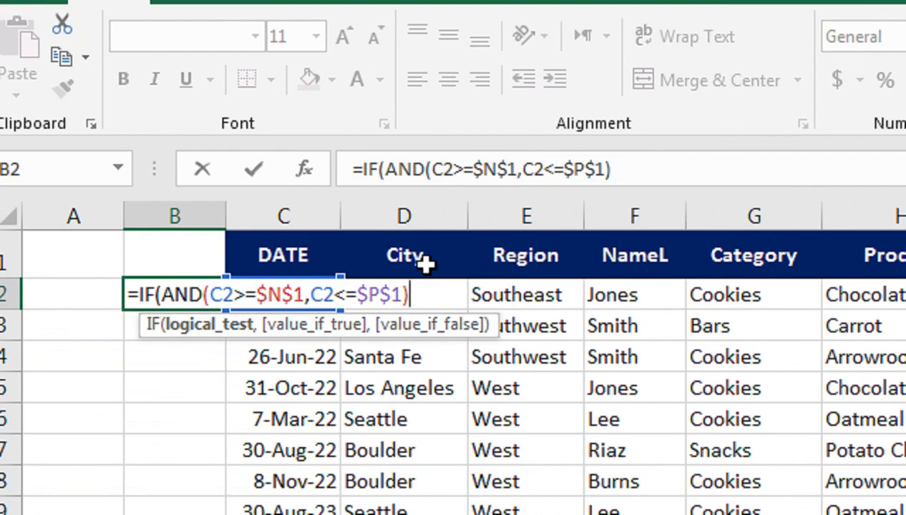
# Step: Complete the B2 formula with "Y" if true and "N" if false, and copy it down column B for all records
pyautogui.write(',')
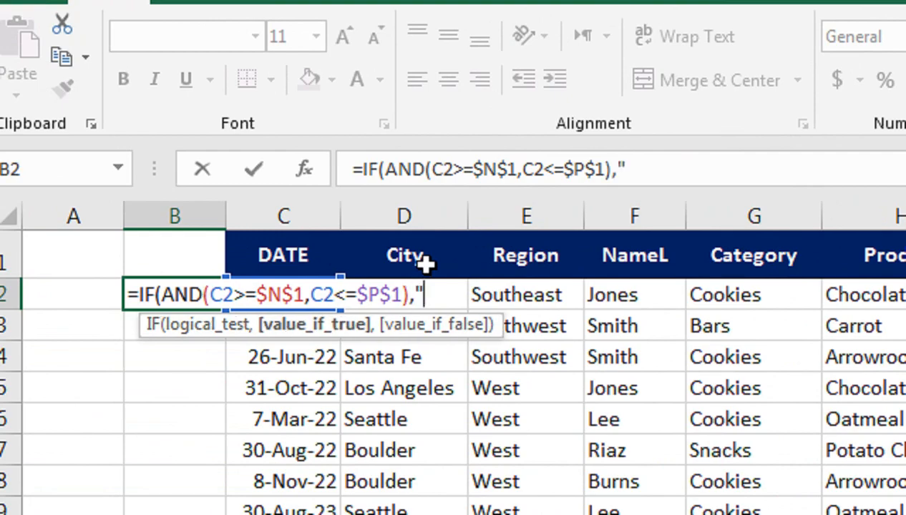
pyautogui.write('"Y","')
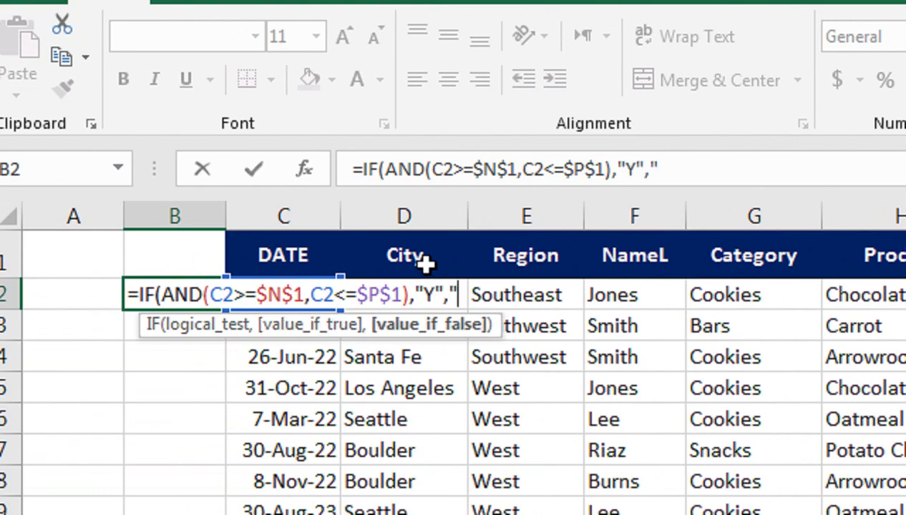
pyautogui.write('N")')
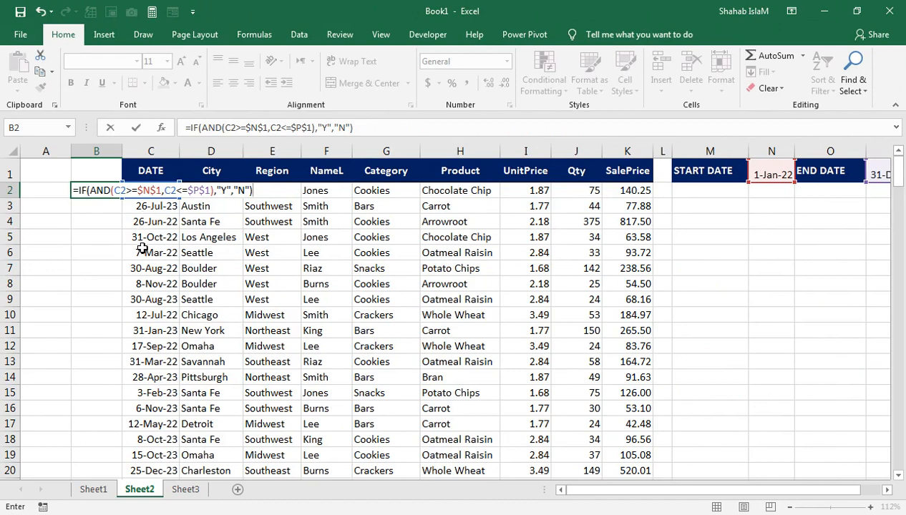
pyautogui.press('Return')
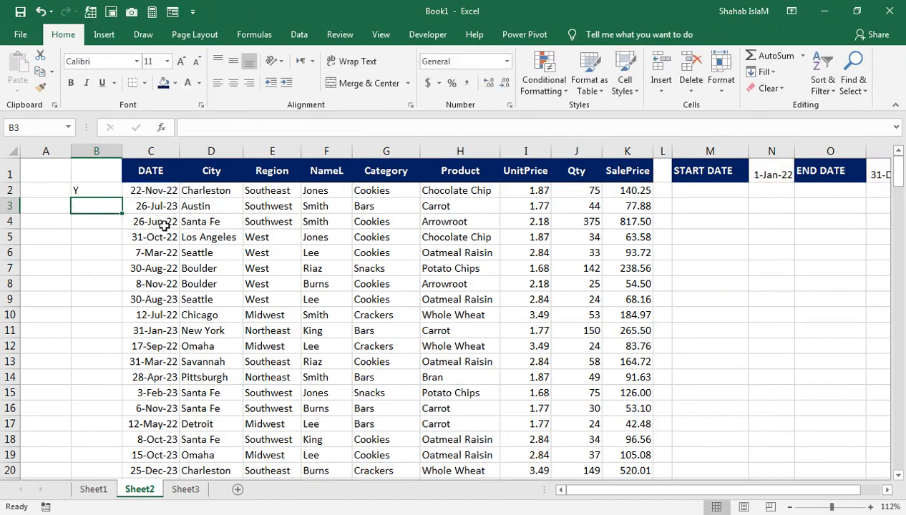
pyautogui.click(93, 188)
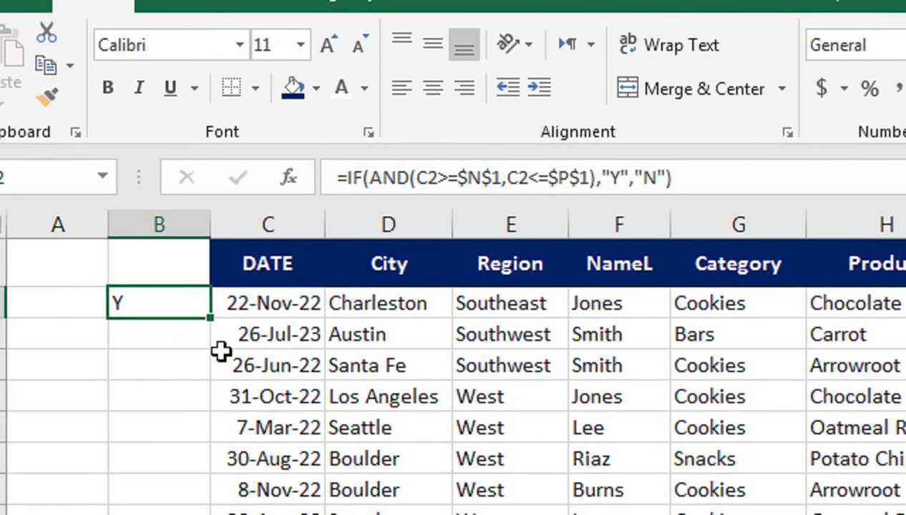
pyautogui.doubleClick(204, 371)
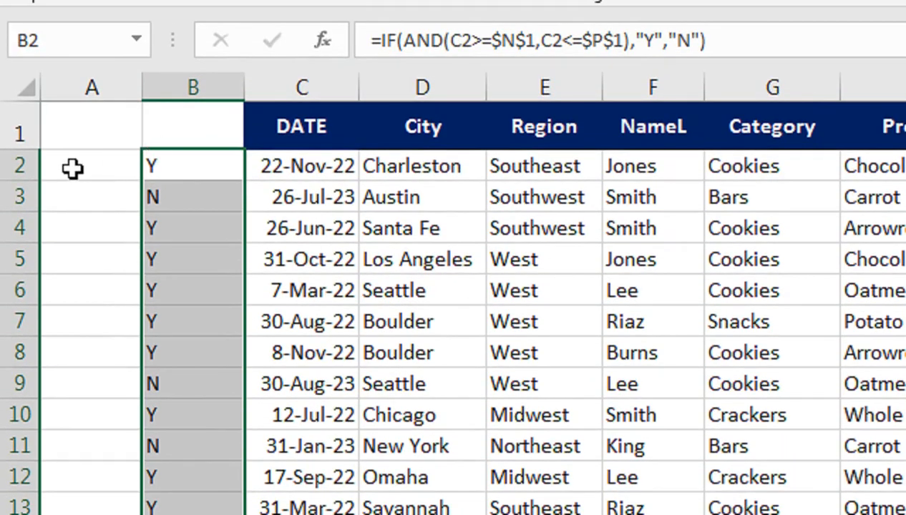
# Step: Start an IF formula in cell A2 that tests whether B2="Y"
pyautogui.click(72, 66)
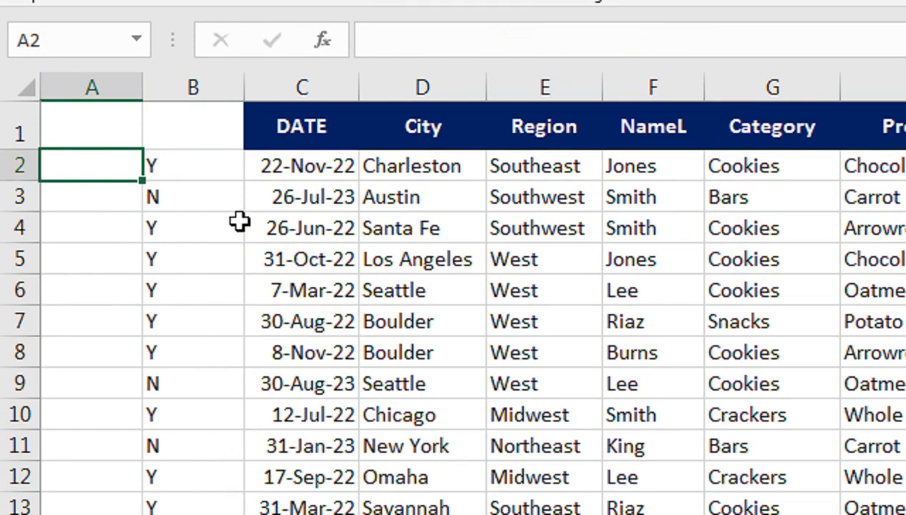
pyautogui.write('=IF(')
pyautogui.press('Right')
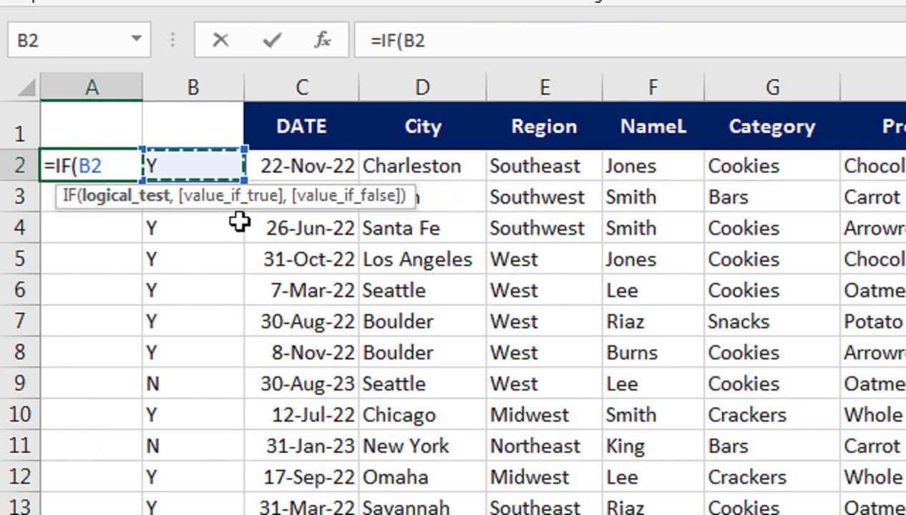
pyautogui.write('="Y')
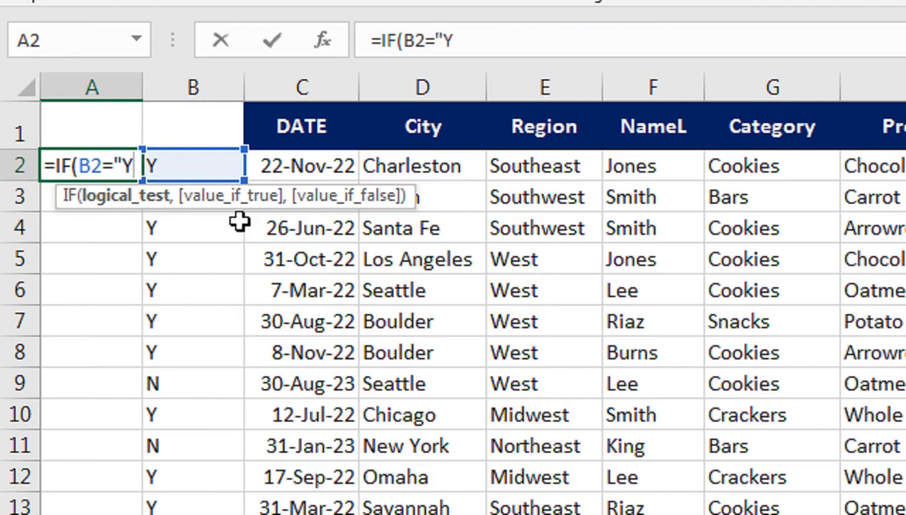
pyautogui.write('"')
# Step: Complete the A2 formula with COUNTIF(B2:B2,"Y") as the true value and 0 as the false value
pyautogui.write(',COUNTI')
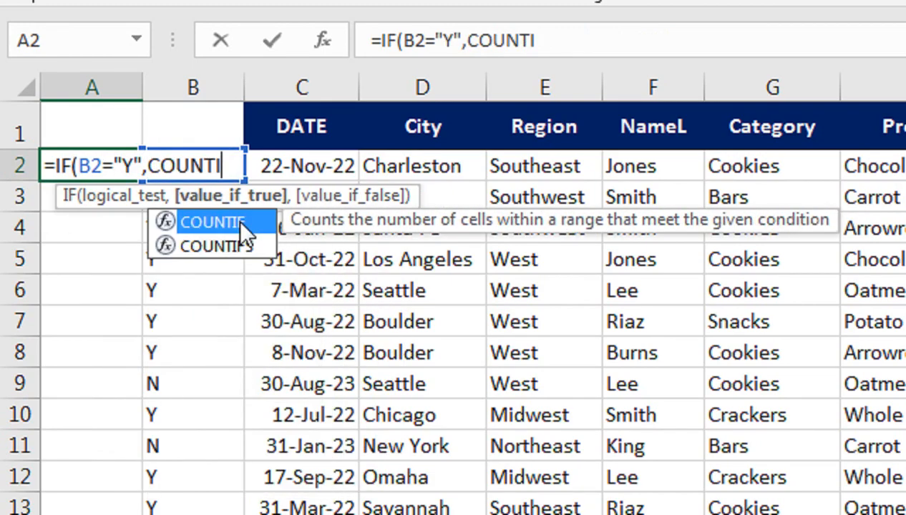
pyautogui.doubleClick(239, 223)
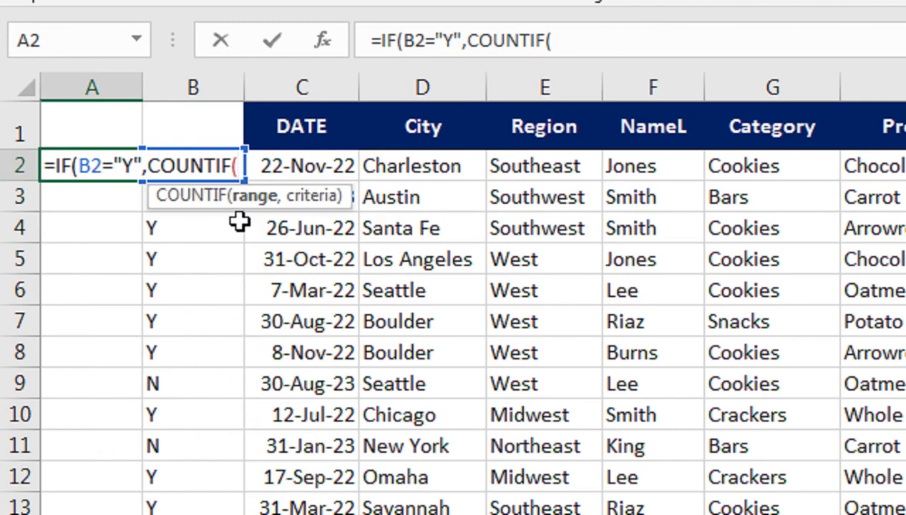
pyautogui.press('Right')
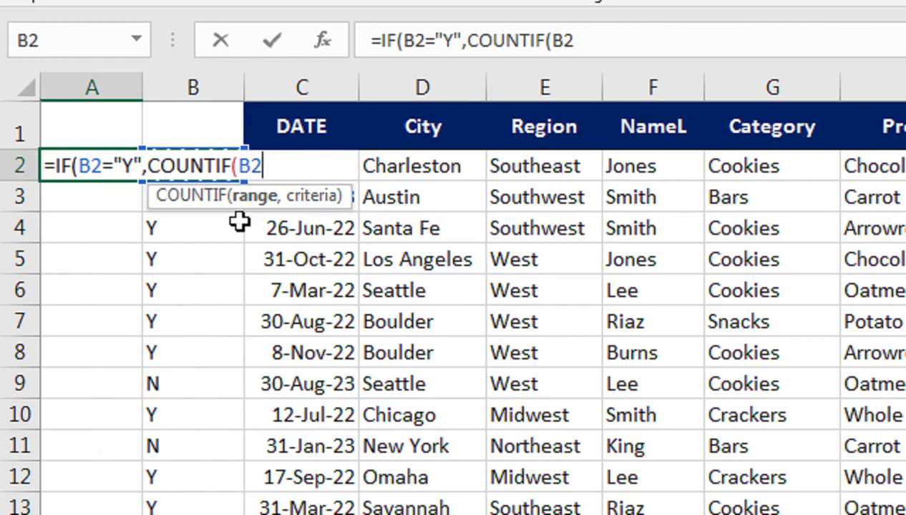
pyautogui.write(':B2')
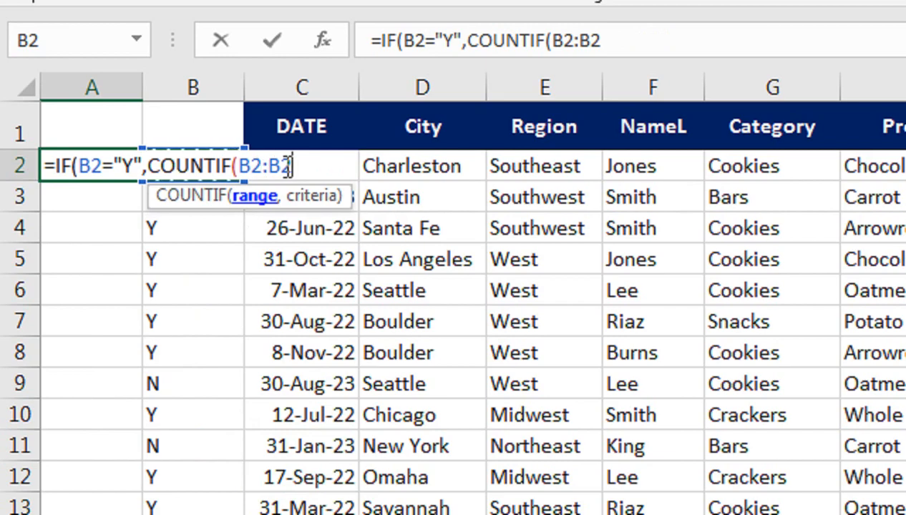
pyautogui.write(',"Y"')
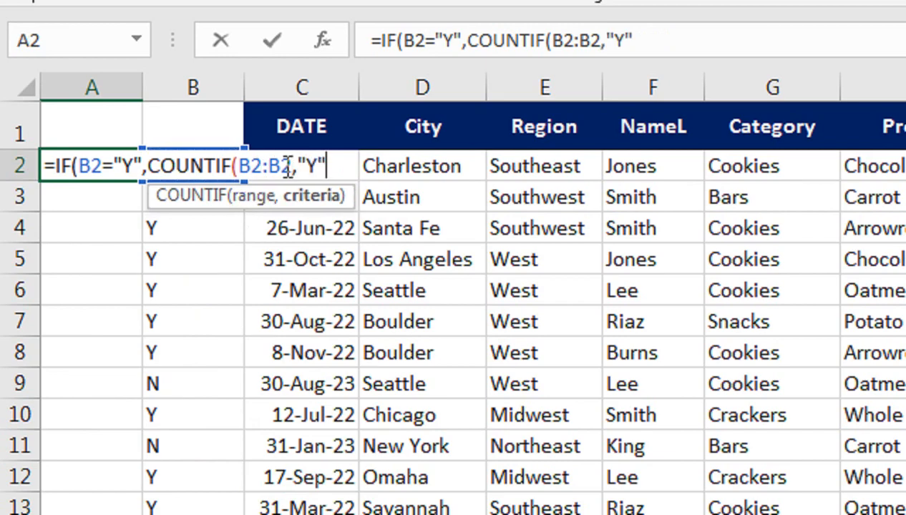
pyautogui.write(')')
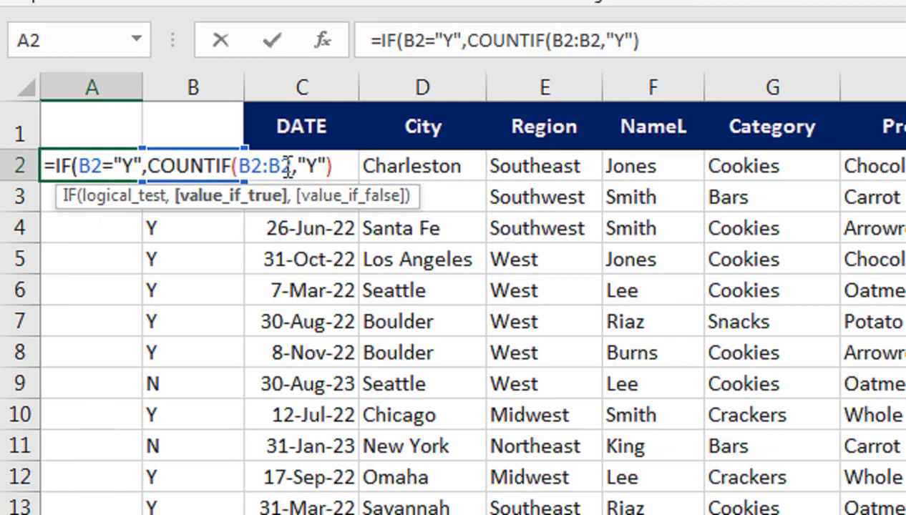
pyautogui.write(',0')
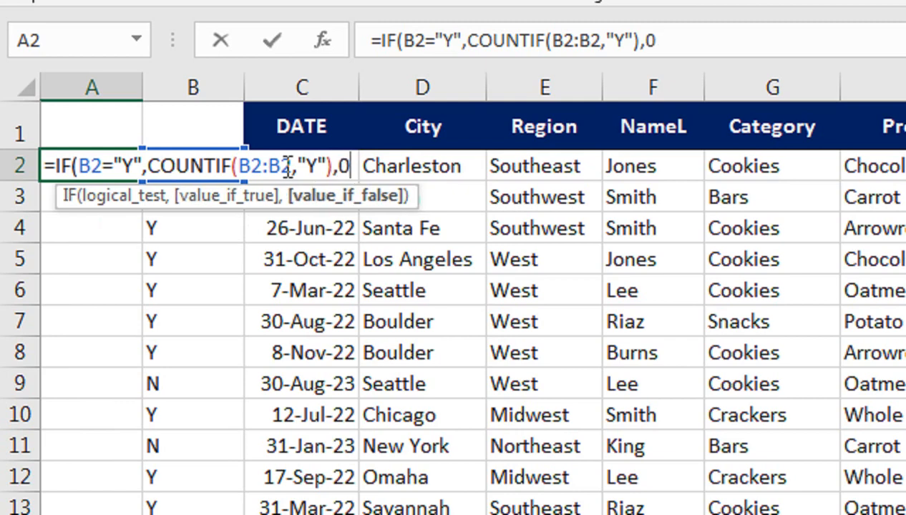
pyautogui.write(')')
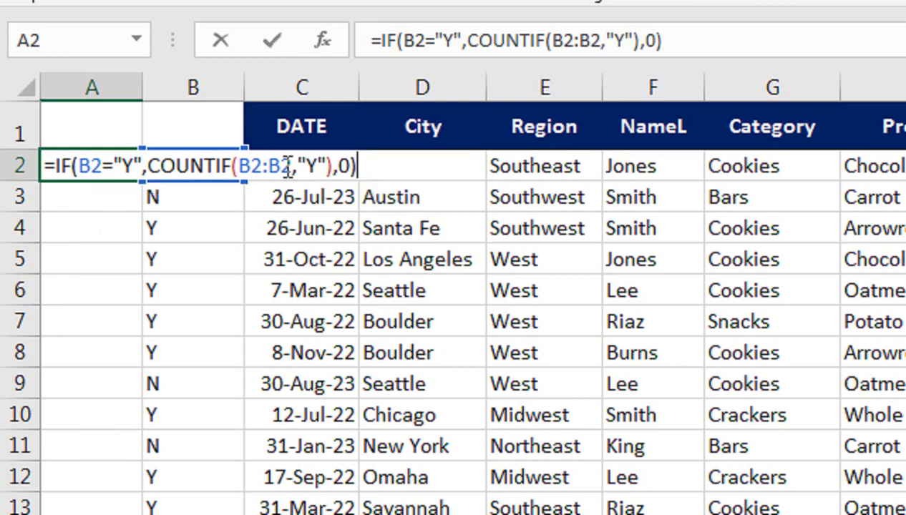
# Step: Make the start of the COUNTIF range absolute so it reads $B$2:B2, and enter the A2 formula
pyautogui.click(251, 166)
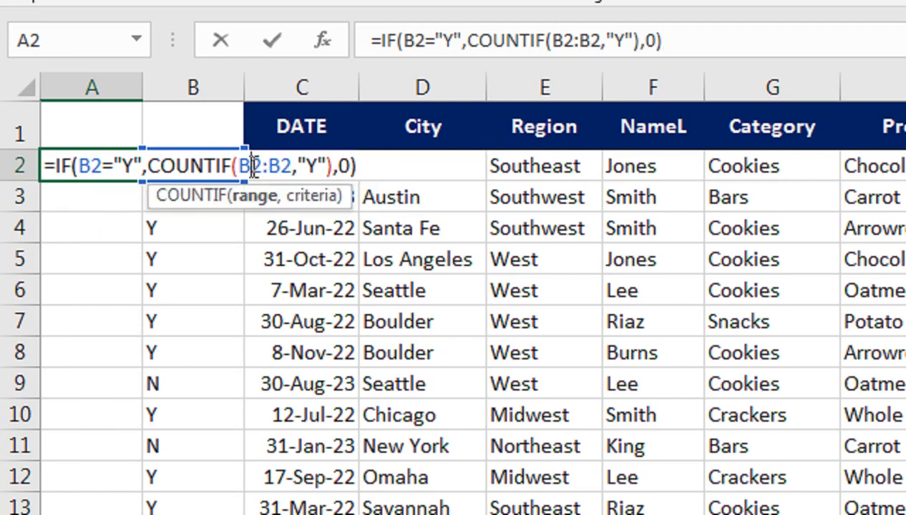
pyautogui.press('F4')
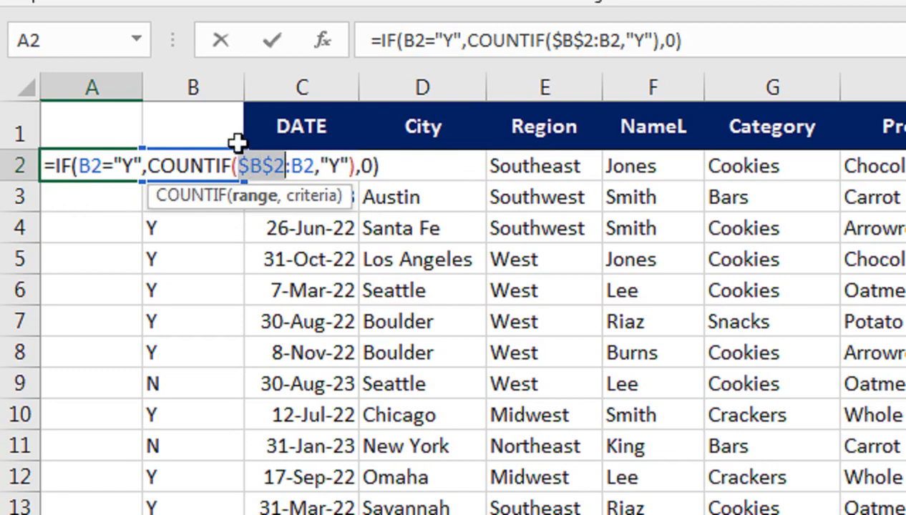
pyautogui.press('Return')
# Step: Copy the running-count formula from A2 down column A for all records
pyautogui.click(125, 172)
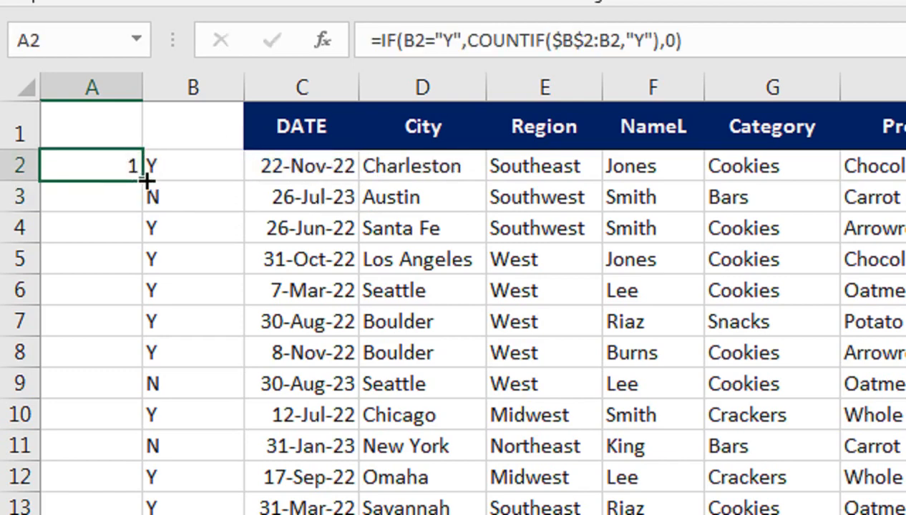
pyautogui.doubleClick(141, 179)
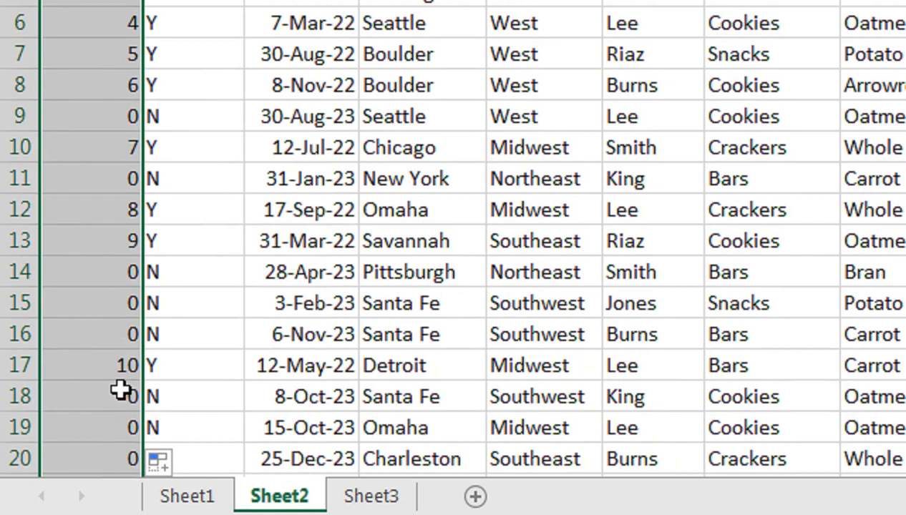
pyautogui.click(120, 387)
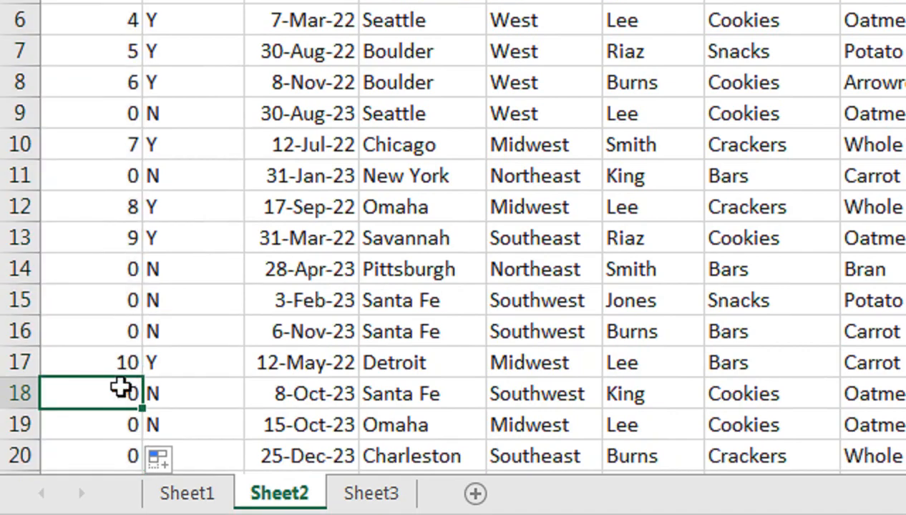
# Step: Check the running count at the last record in column A and narrow helper columns A and B
pyautogui.hotkey('ctrl', 'Down')
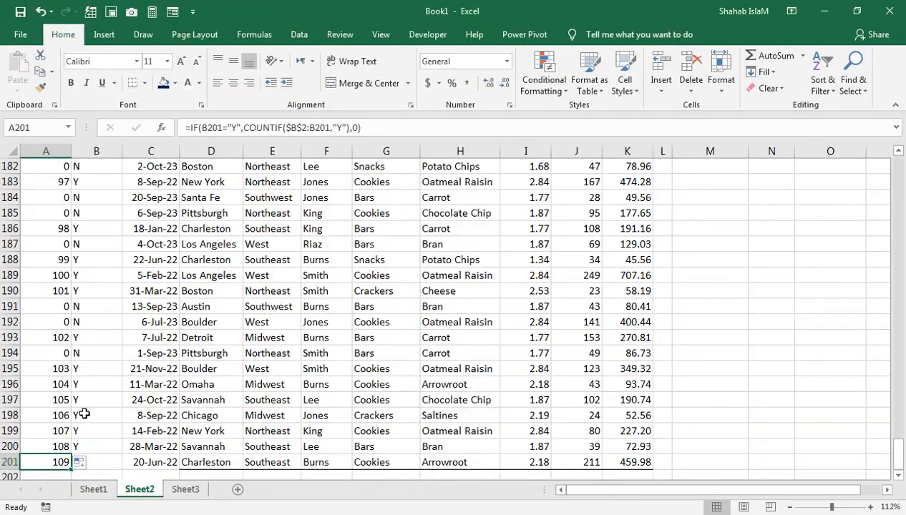
pyautogui.hotkey('ctrl', 'Up')
pyautogui.press('Up')
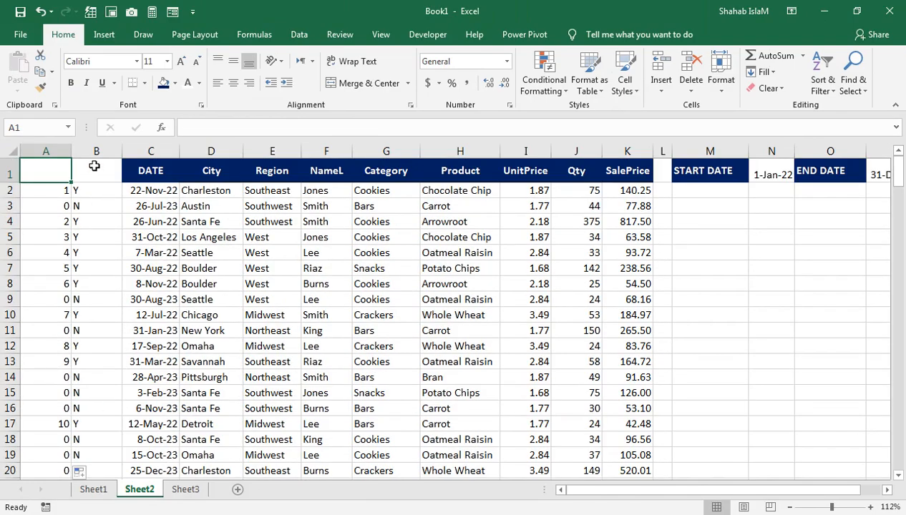
pyautogui.moveTo(71, 151); pyautogui.dragTo(41, 151)
pyautogui.moveTo(74, 179); pyautogui.dragTo(547, 172)
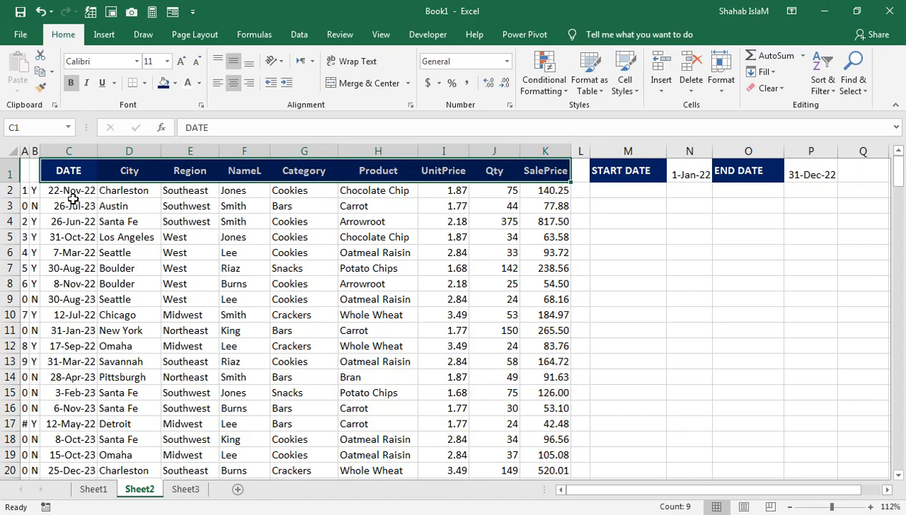
pyautogui.hotkey('ctrl', 'c')
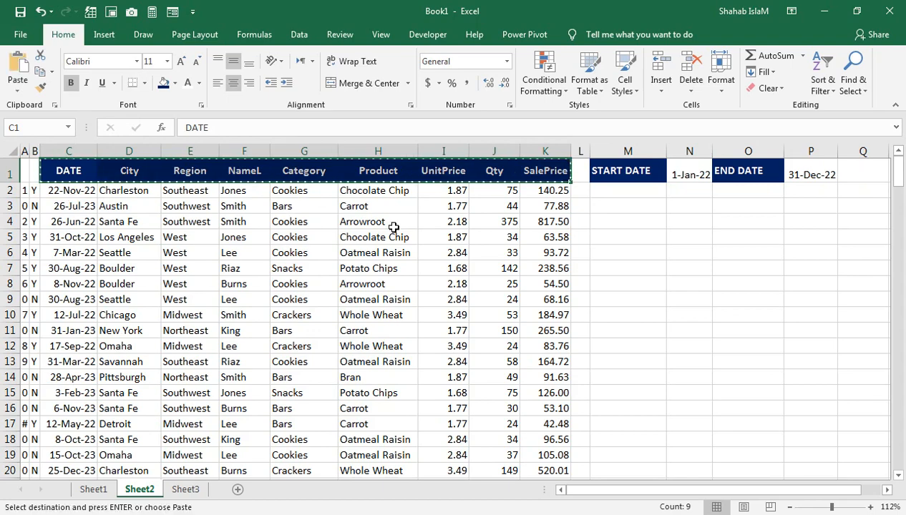
pyautogui.click(621, 221)
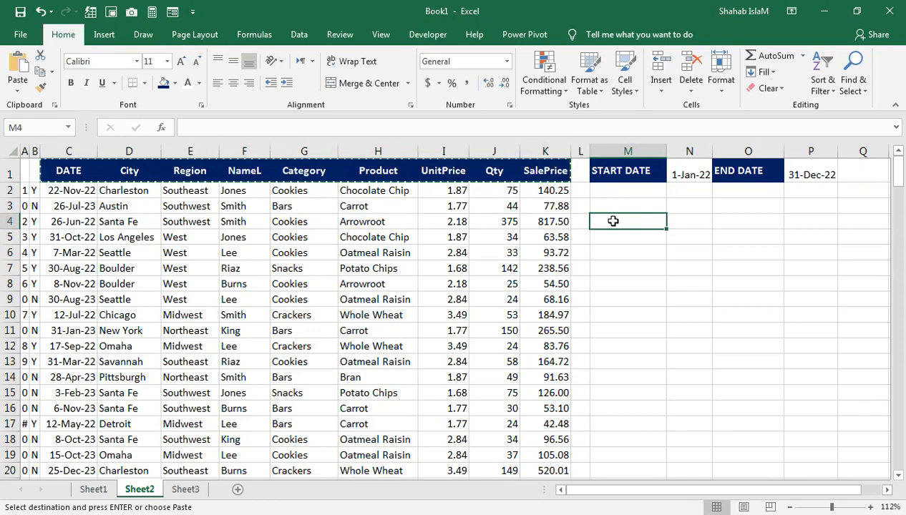
pyautogui.hotkey('ctrl', 'v')
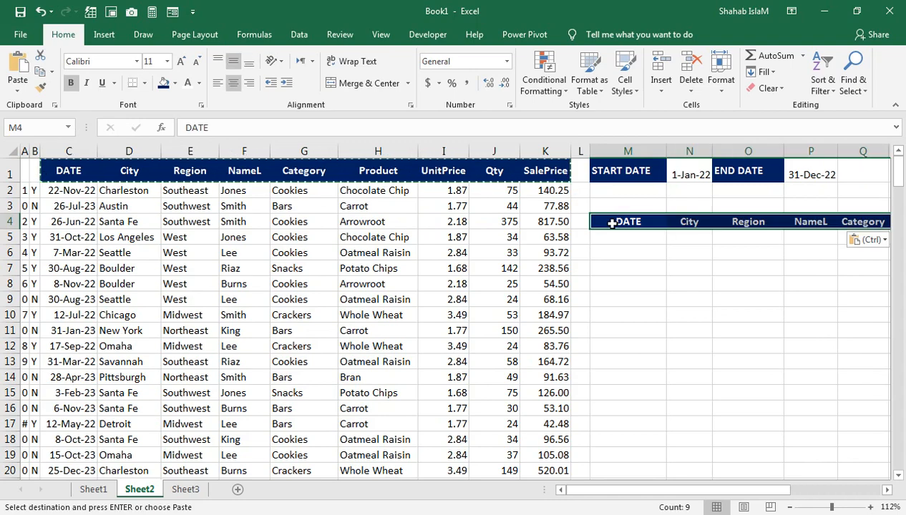
pyautogui.moveTo(592, 157); pyautogui.dragTo(587, 155)
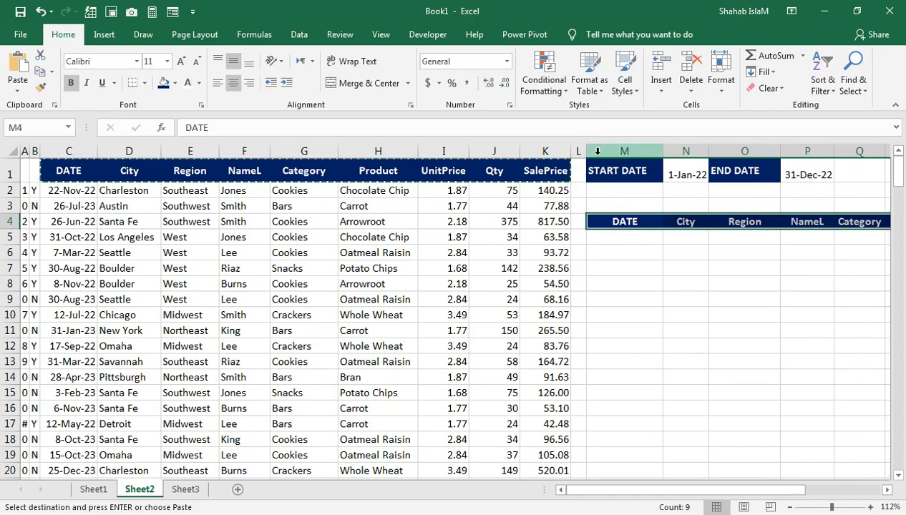
pyautogui.hotkey('ctrl', 'z')
pyautogui.hotkey('ctrl', 'z')
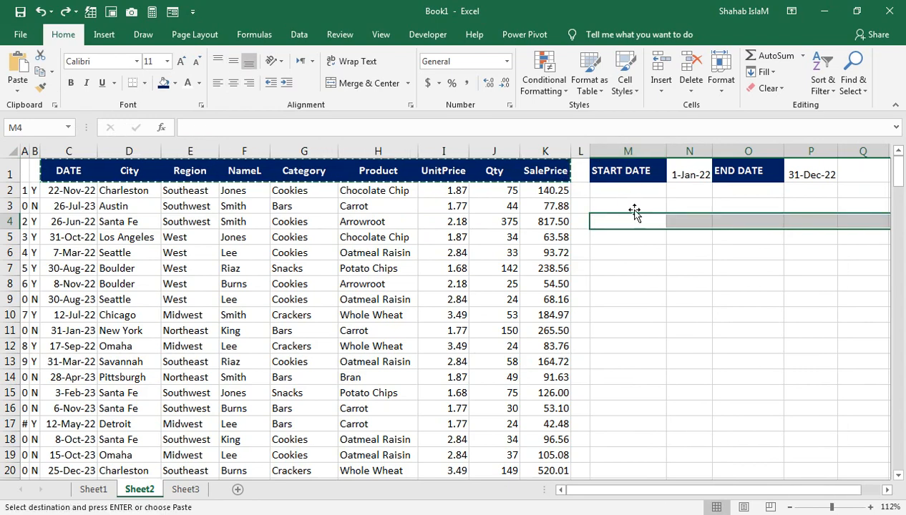
pyautogui.hotkey('ctrl', 'c')
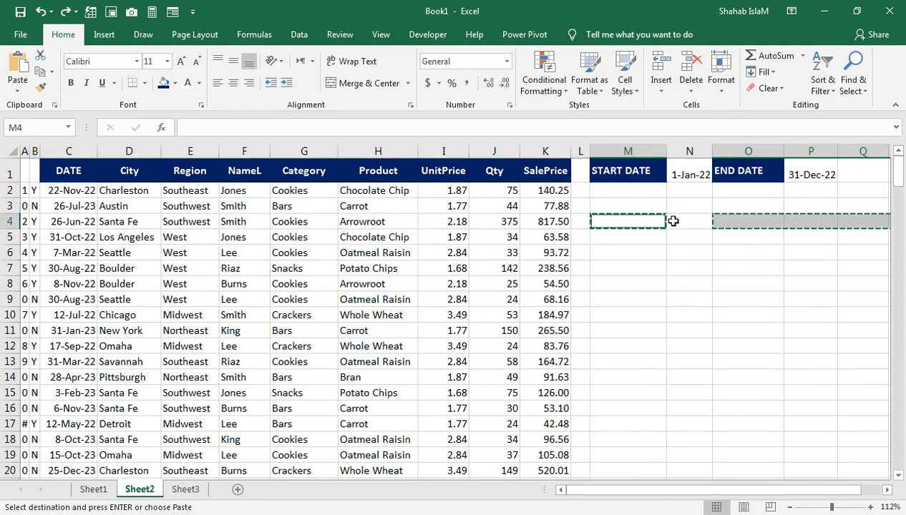
pyautogui.click(671, 231)
# Step: Copy the header row C1:K1 from DATE to SalePrice and paste it starting in cell N5
pyautogui.moveTo(71, 172); pyautogui.dragTo(559, 173)
pyautogui.press('Escape')
pyautogui.hotkey('ctrl', 'c')
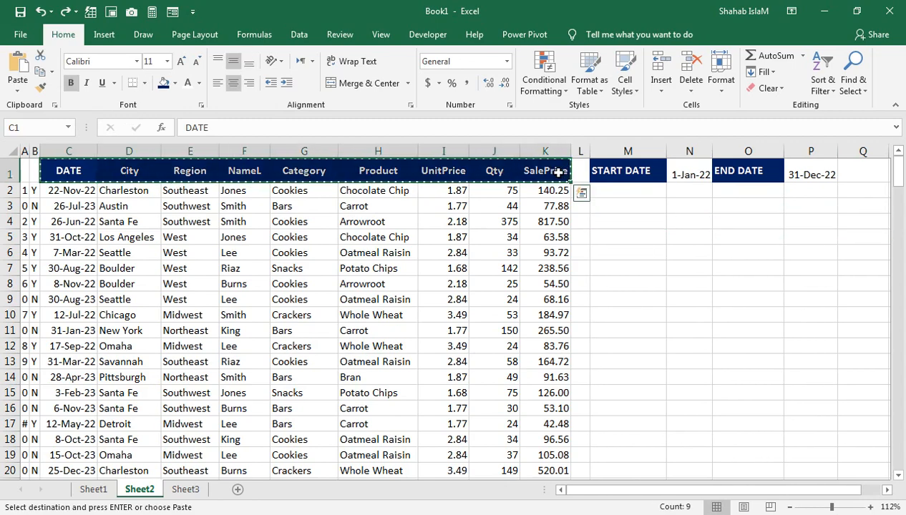
pyautogui.click(677, 204)
pyautogui.click(671, 225)
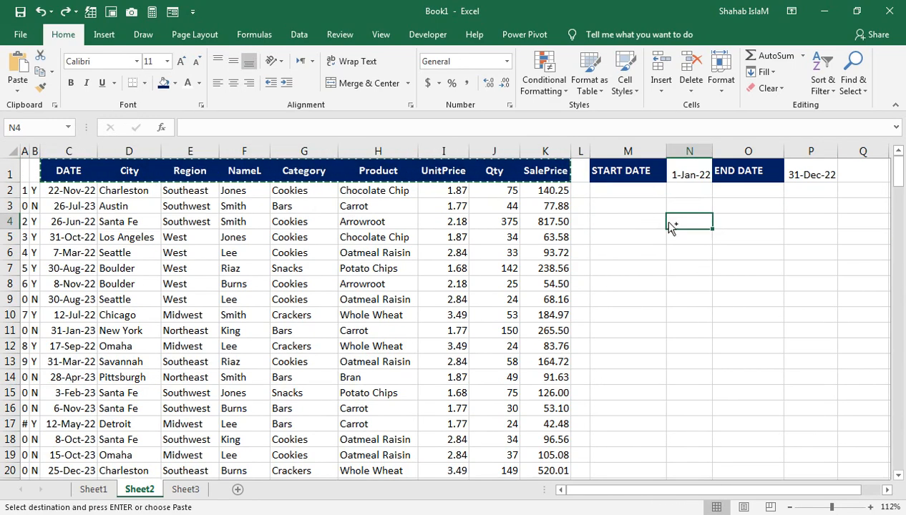
pyautogui.click(663, 234)
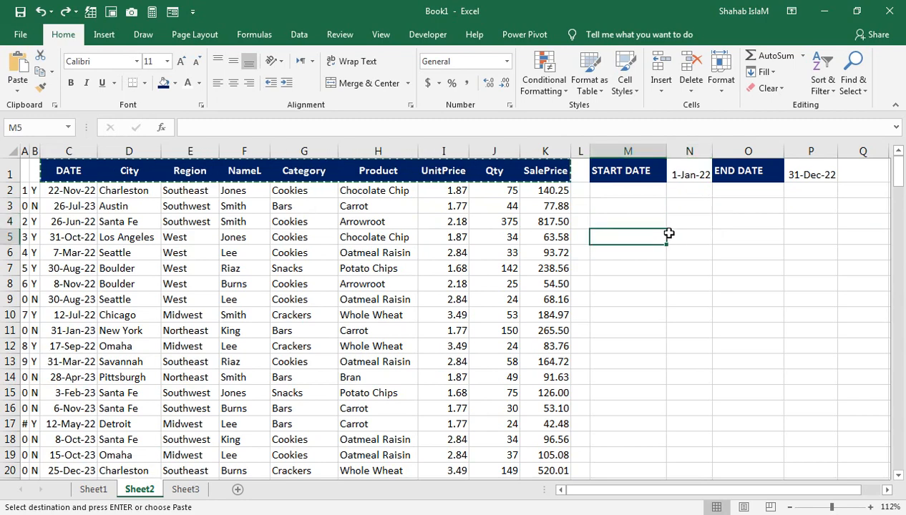
pyautogui.click(672, 232)
pyautogui.hotkey('ctrl', 'v')
# Step: Enter LOOKUP# in cell M5 and apply the DATE header's formatting to it
pyautogui.click(637, 232)
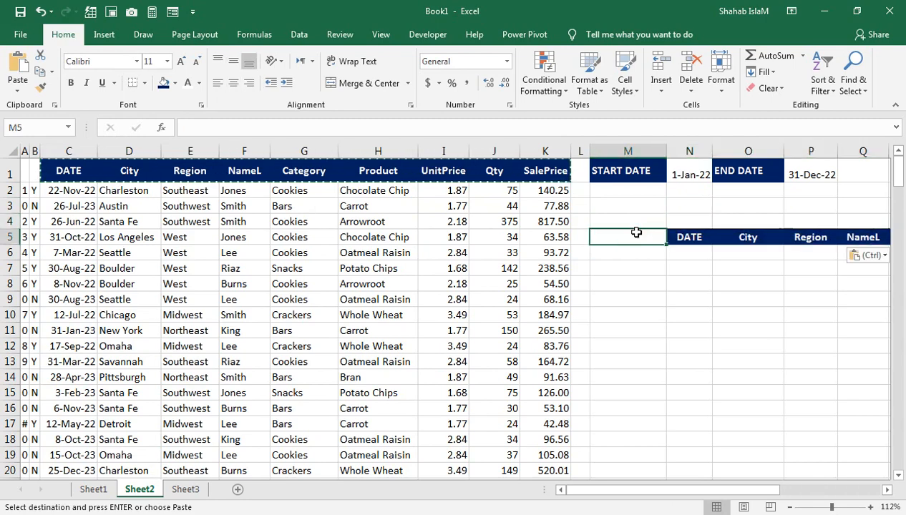
pyautogui.write('LOOKUP#')
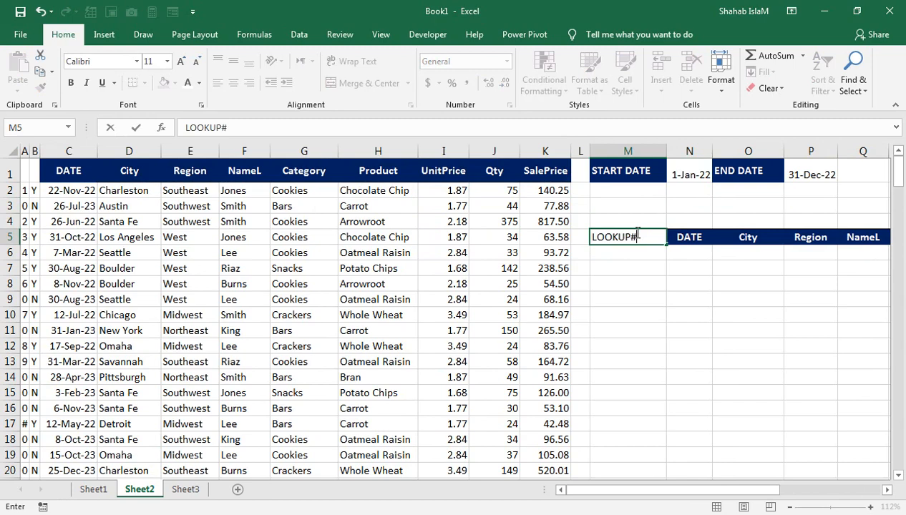
pyautogui.press('Return')
pyautogui.click(687, 237)
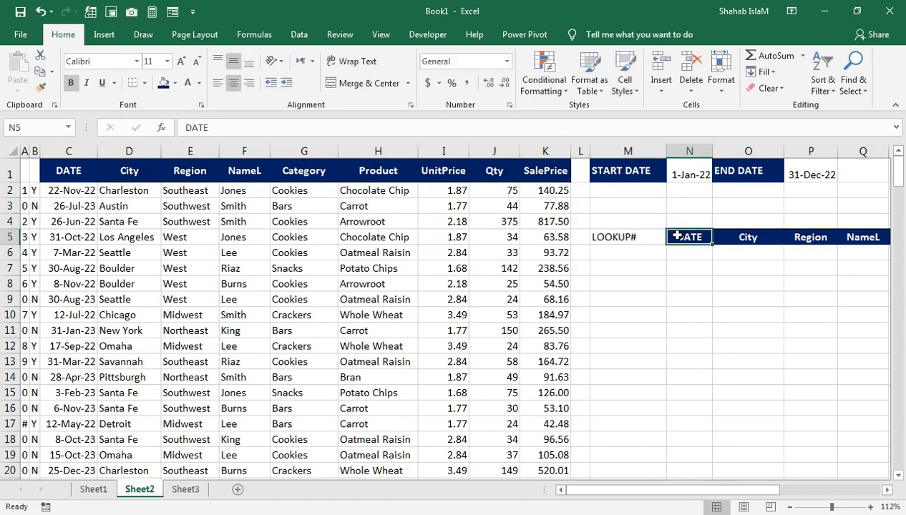
pyautogui.click(41, 87)
pyautogui.click(610, 237)
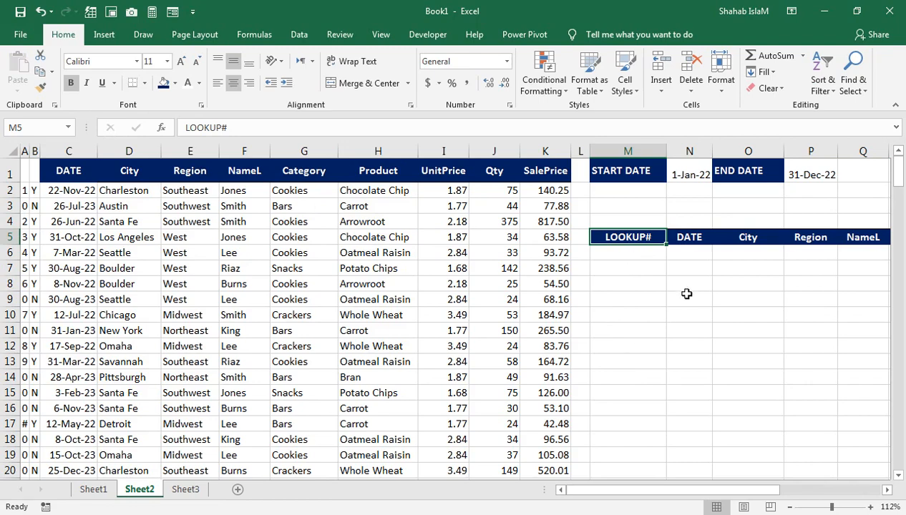
# Step: Widen column N slightly and fill the start and end date cells N1 and P1 with yellow
pyautogui.moveTo(712, 151); pyautogui.dragTo(725, 152)
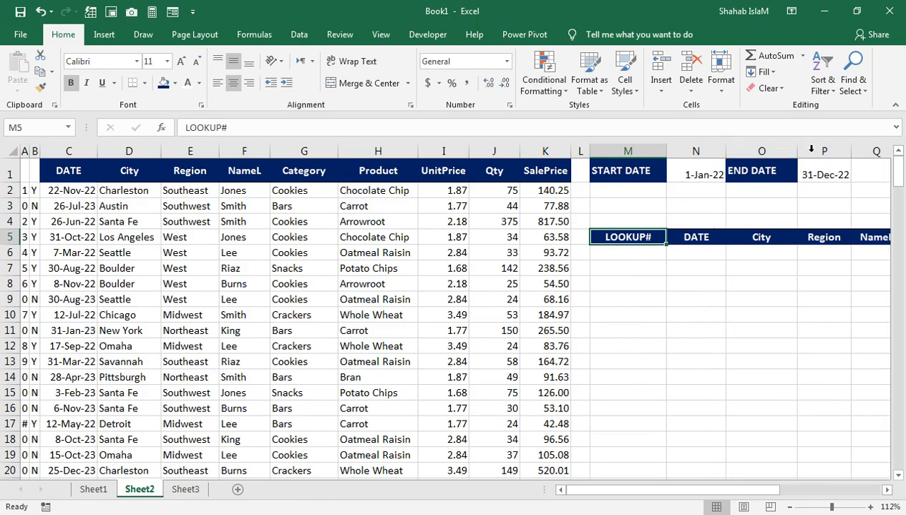
pyautogui.click(823, 171)
pyautogui.keyDown('ctrl'); pyautogui.click(715, 174); pyautogui.keyUp('ctrl')
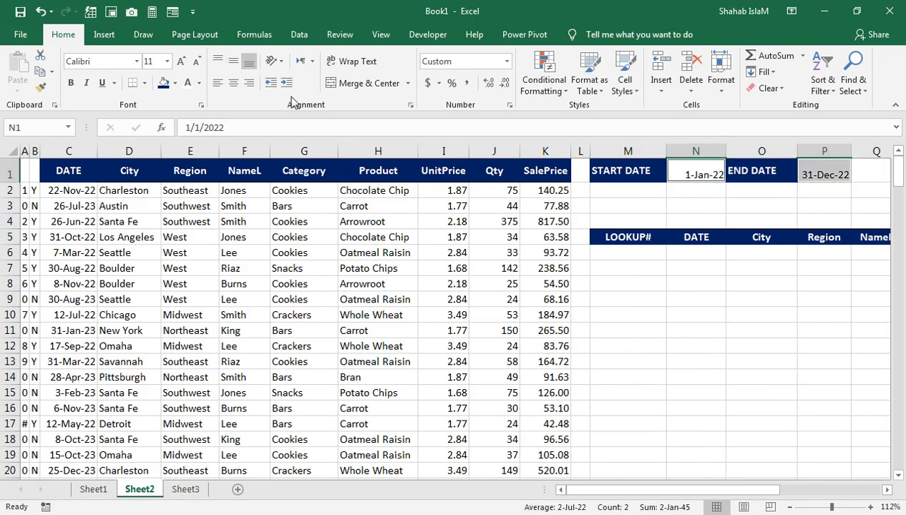
pyautogui.click(174, 83)
pyautogui.click(198, 193)
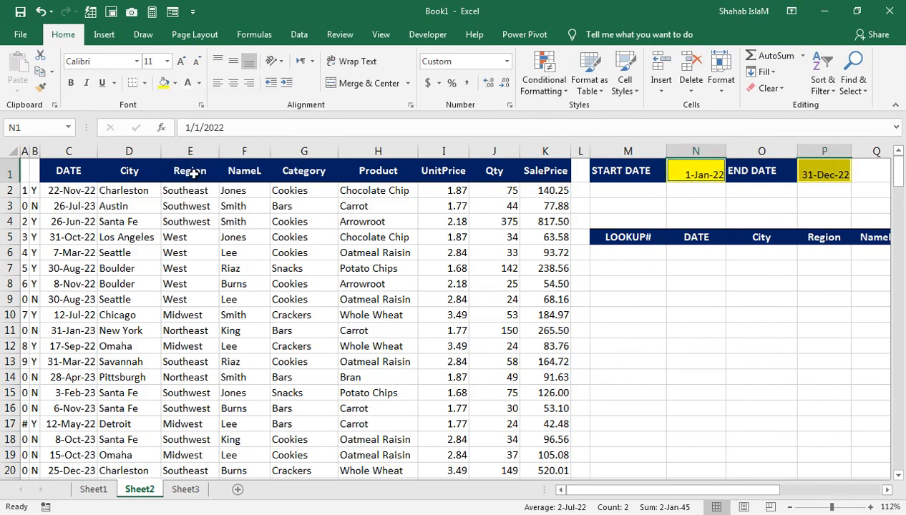
# Step: Center the dates in N1 and P1 horizontally and vertically, make them bold and increase their font size
pyautogui.click(233, 83)
pyautogui.click(234, 61)
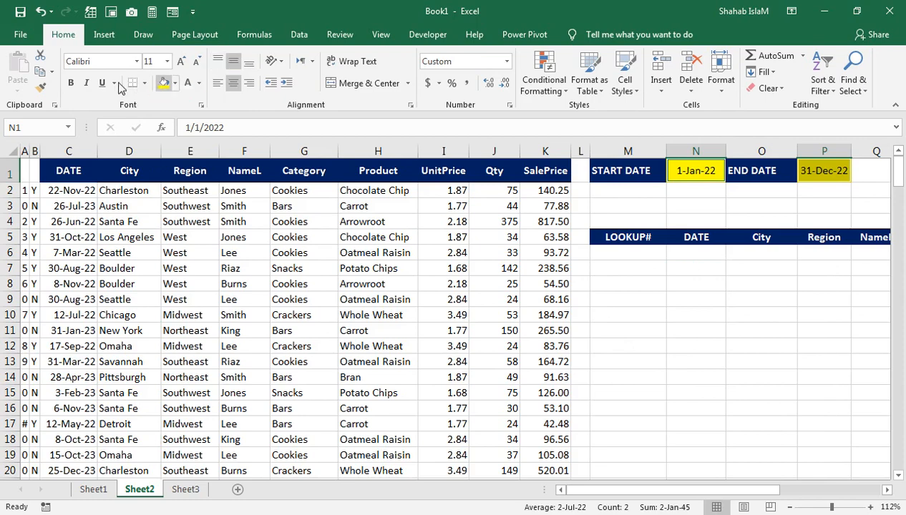
pyautogui.click(71, 83)
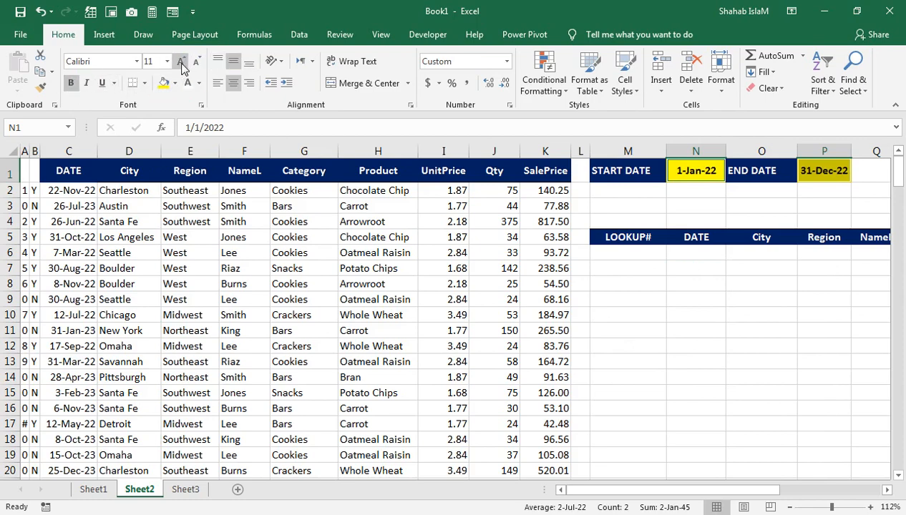
pyautogui.click(181, 63)
# Step: Enter the label MAXVALUE in cell M4 above the LOOKUP# header
pyautogui.click(626, 218)
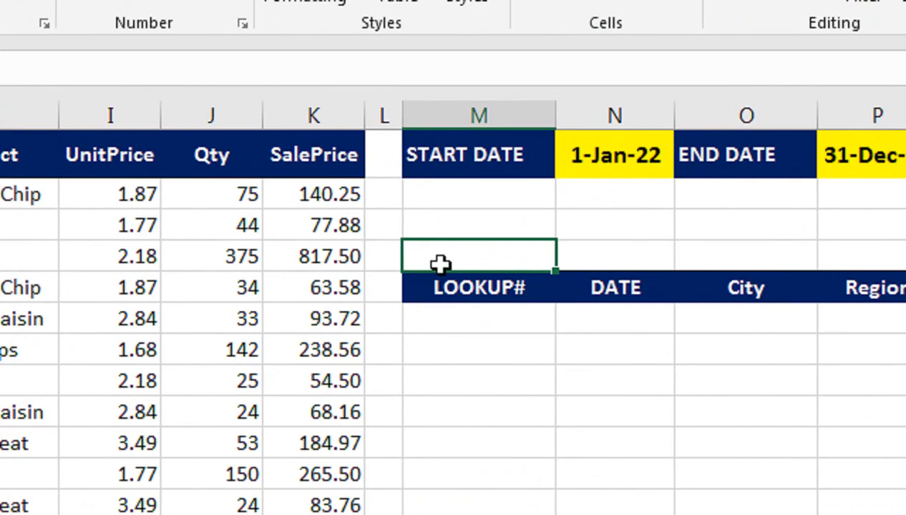
pyautogui.write('MAX')
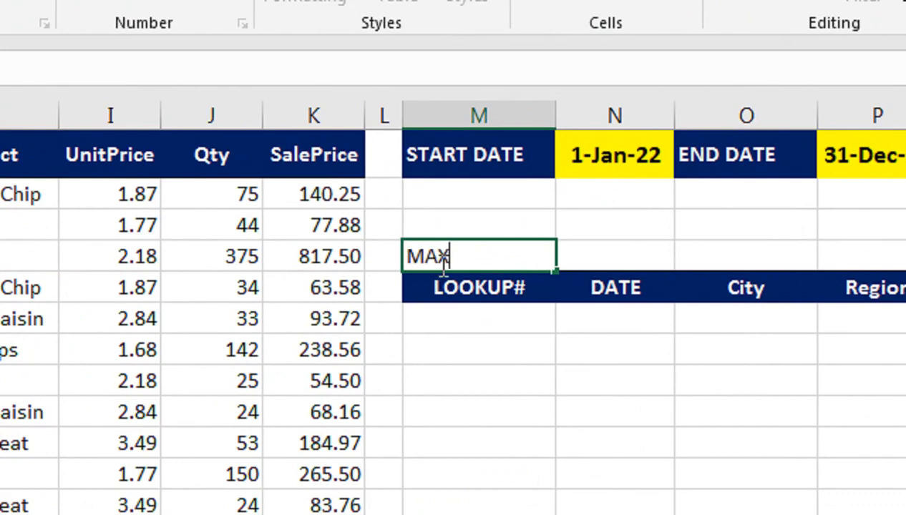
pyautogui.write('VALUE')
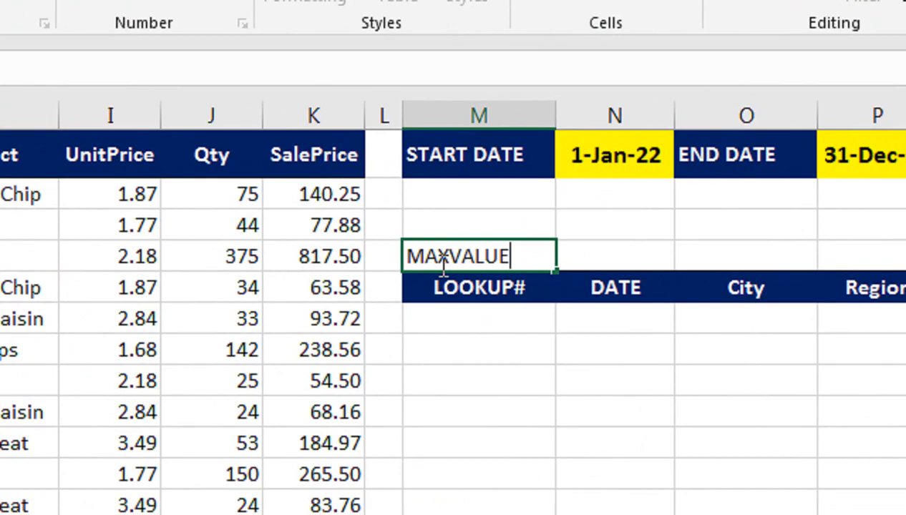
pyautogui.click(469, 317)
# Step: Enter =MAX(A:A) in cell N4 to get the highest running count in column A
pyautogui.click(569, 248)
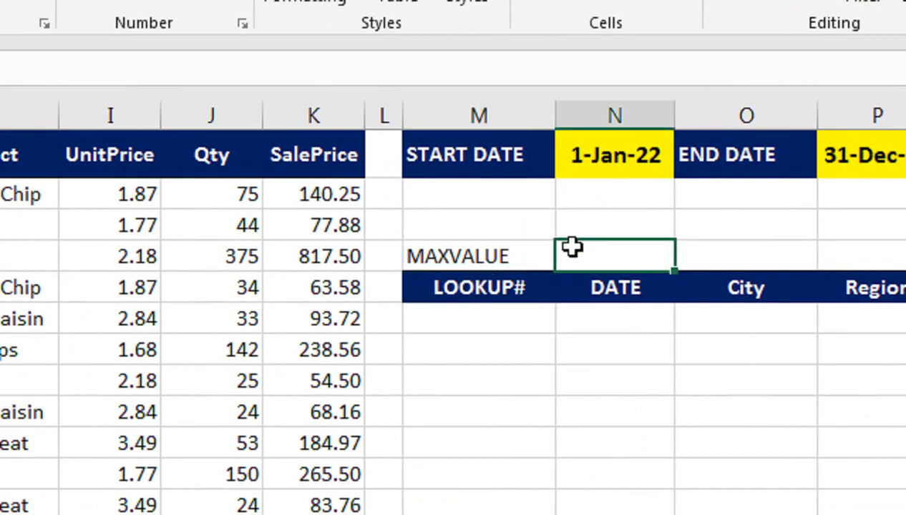
pyautogui.write('=MAX(')
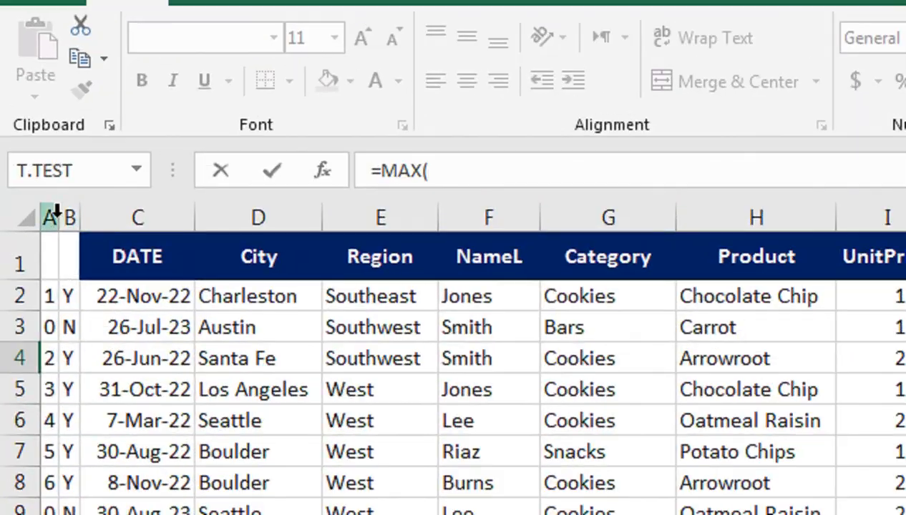
pyautogui.click(47, 217)
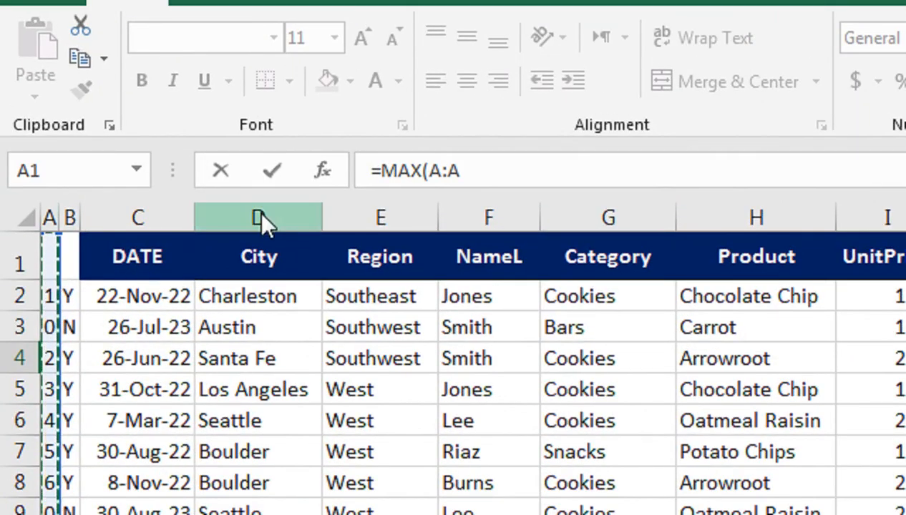
pyautogui.write(')')
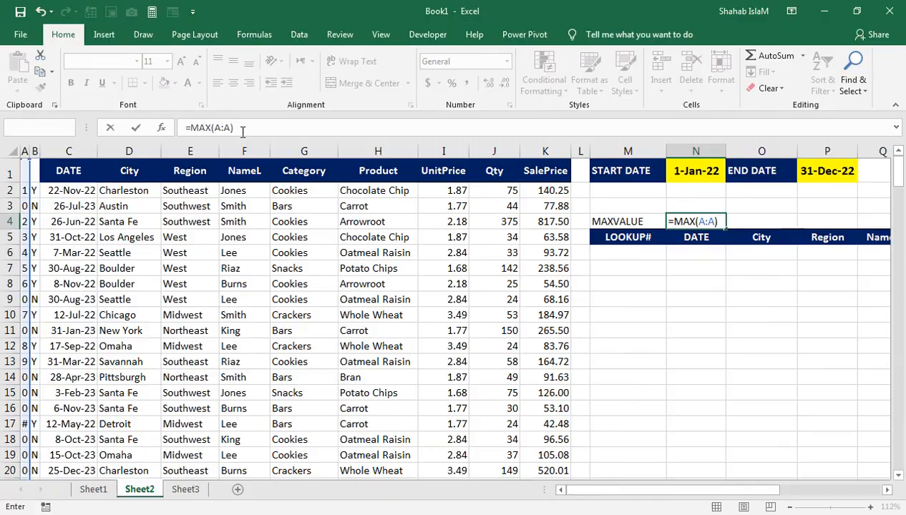
pyautogui.press('Return')
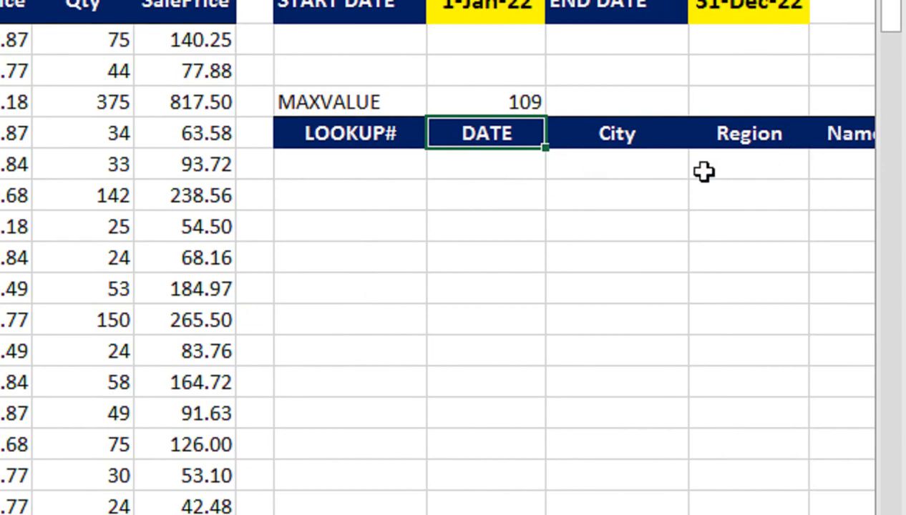
# Step: Enter the formula =ROW() in cell M6 under the LOOKUP# header
pyautogui.click(373, 165)
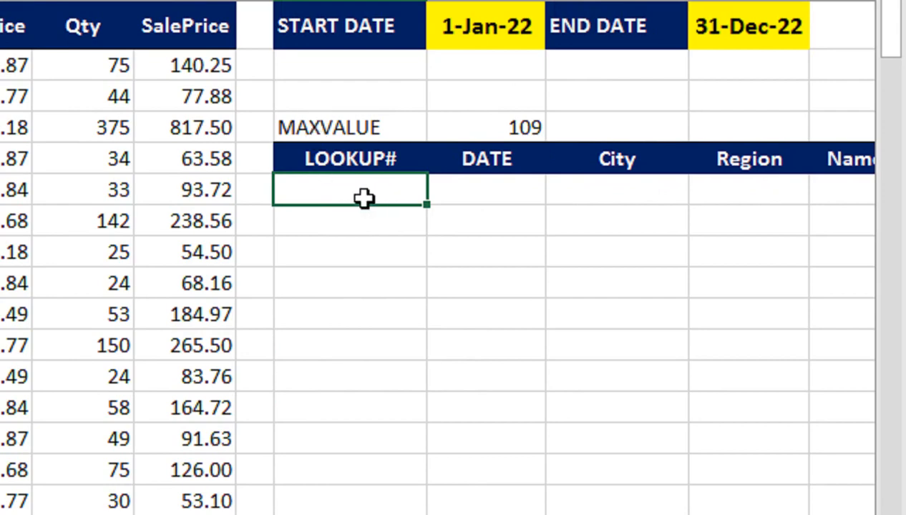
pyautogui.write('=ROW(')
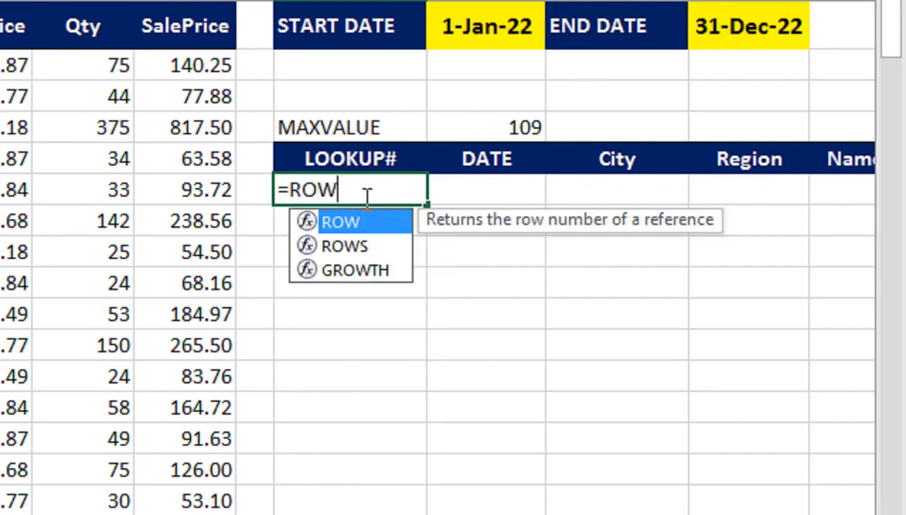
pyautogui.write(')')
pyautogui.press('Return')
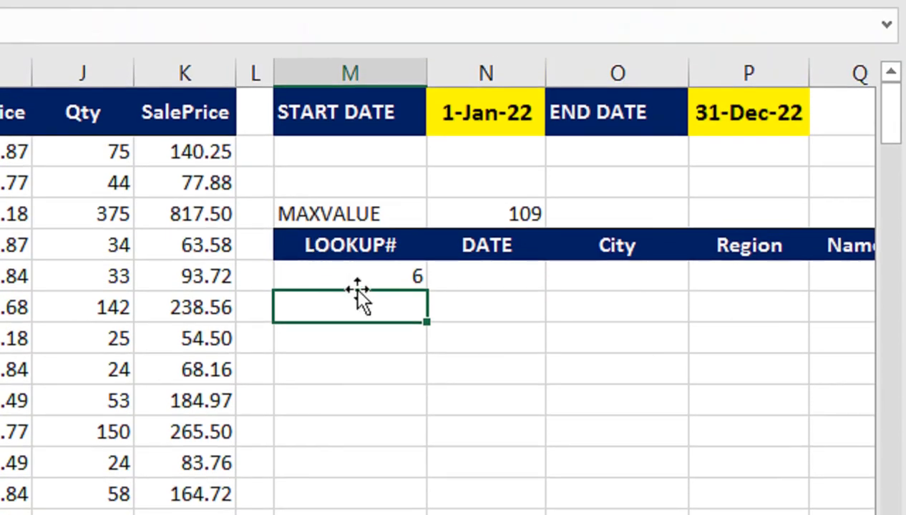
# Step: Change the formula in M6 to =ROW()-5 so the lookup numbering starts at 1
pyautogui.click(363, 283)
pyautogui.write('=ROW()')
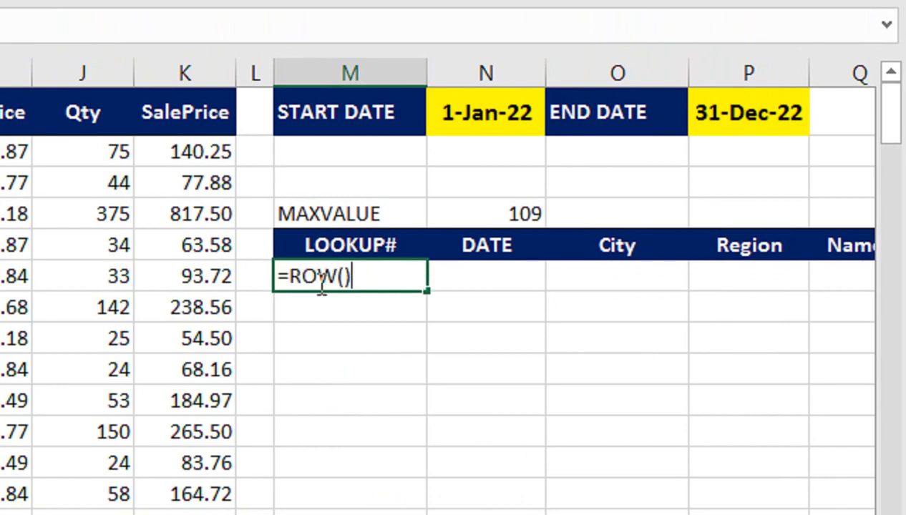
pyautogui.write('-5')
pyautogui.press('Return')
pyautogui.click(318, 282)
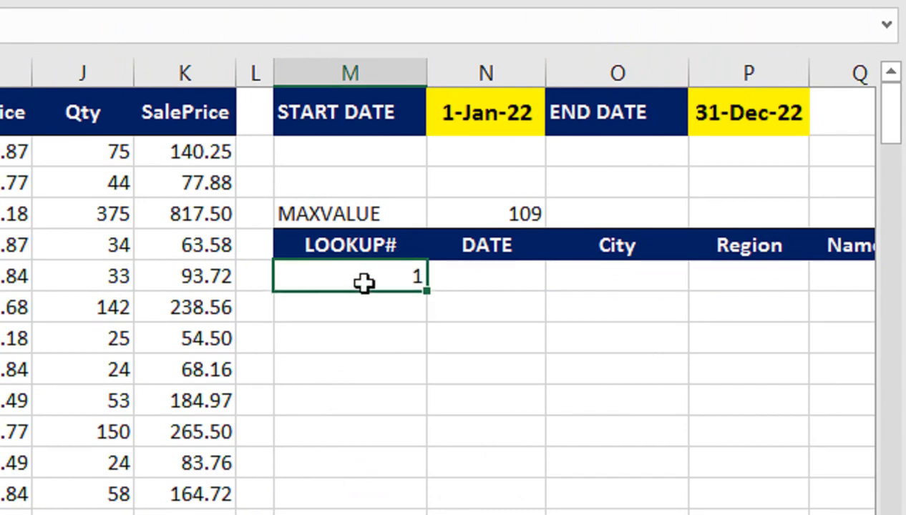
# Step: Change the formula in M6 to =IF(ROW()-5<=N4,ROW()-5,"") so numbering stops at the MAXVALUE
pyautogui.doubleClick(360, 275)
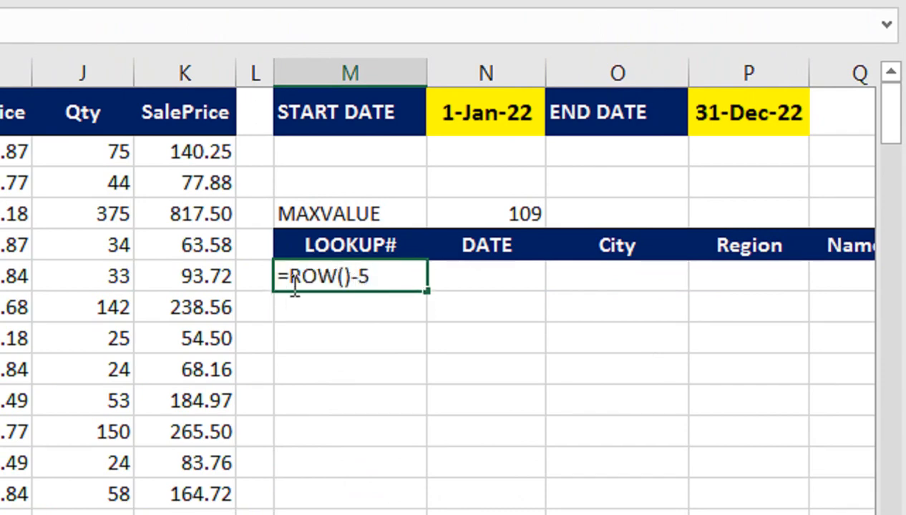
pyautogui.click(293, 281)
pyautogui.write('IF(')
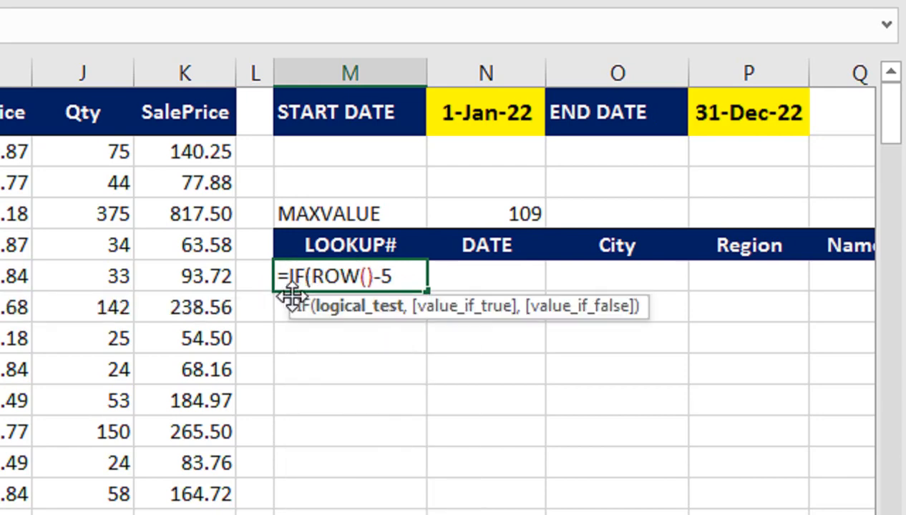
pyautogui.click(372, 277)
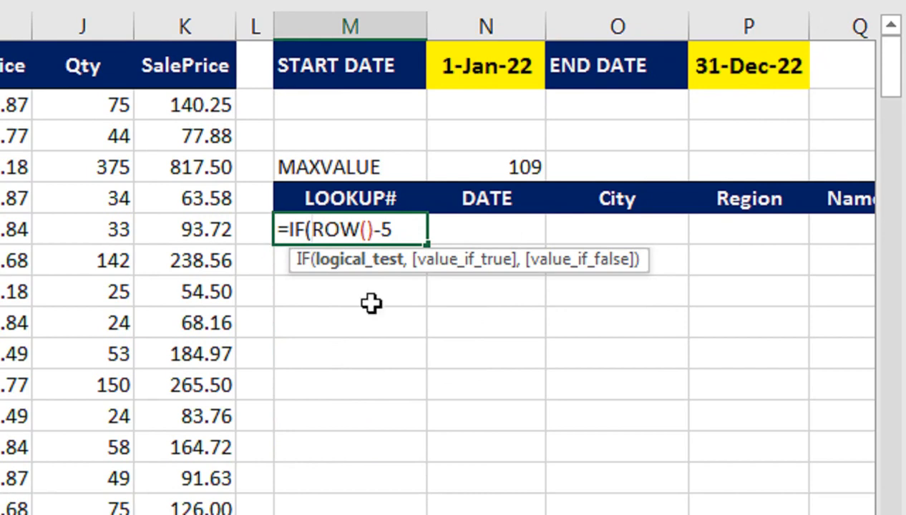
pyautogui.click(312, 230)
pyautogui.click(404, 226)
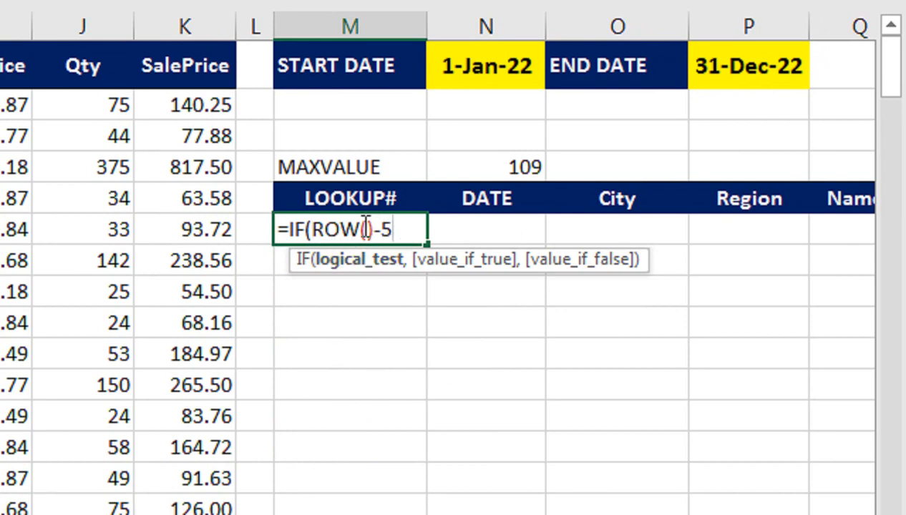
pyautogui.write('<=')
pyautogui.click(514, 166)
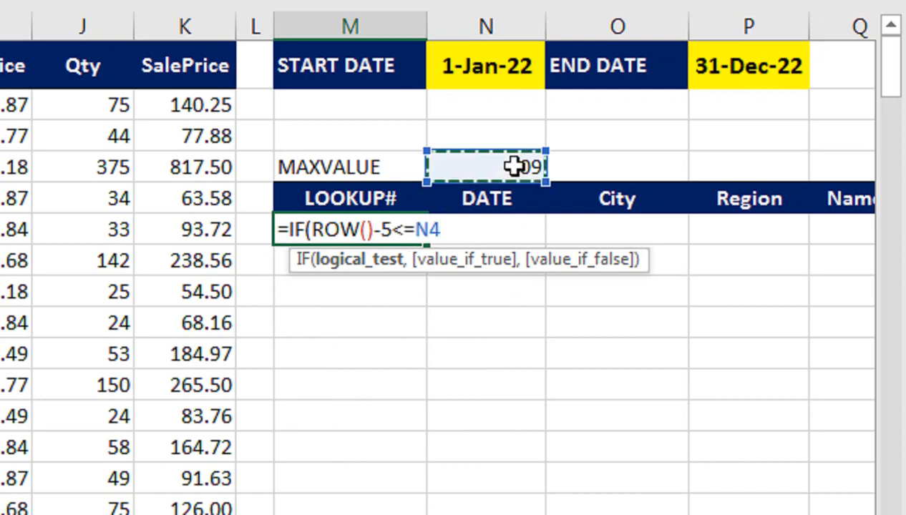
pyautogui.write(',')
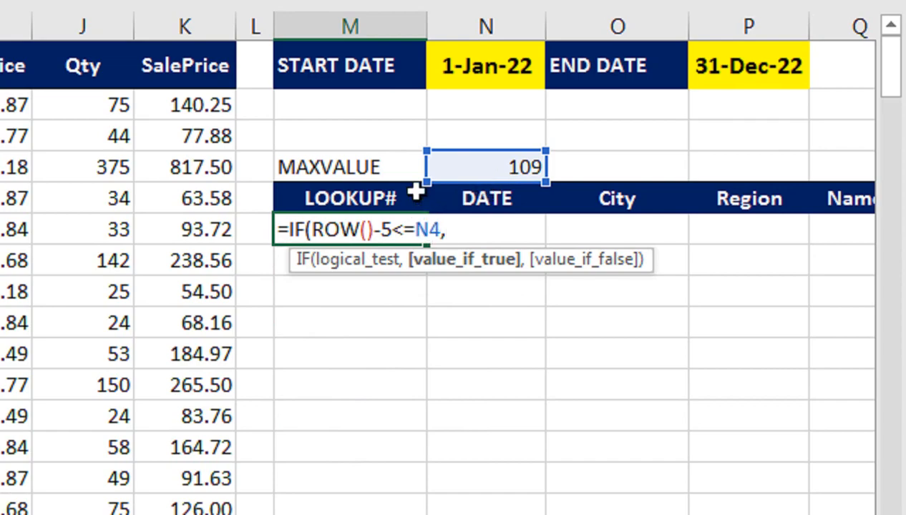
pyautogui.write('ROW(')
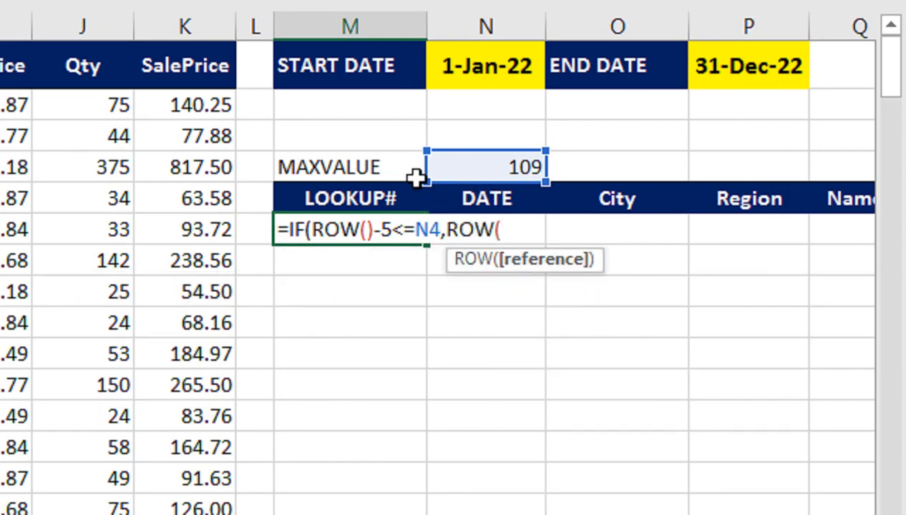
pyautogui.write(')-5')
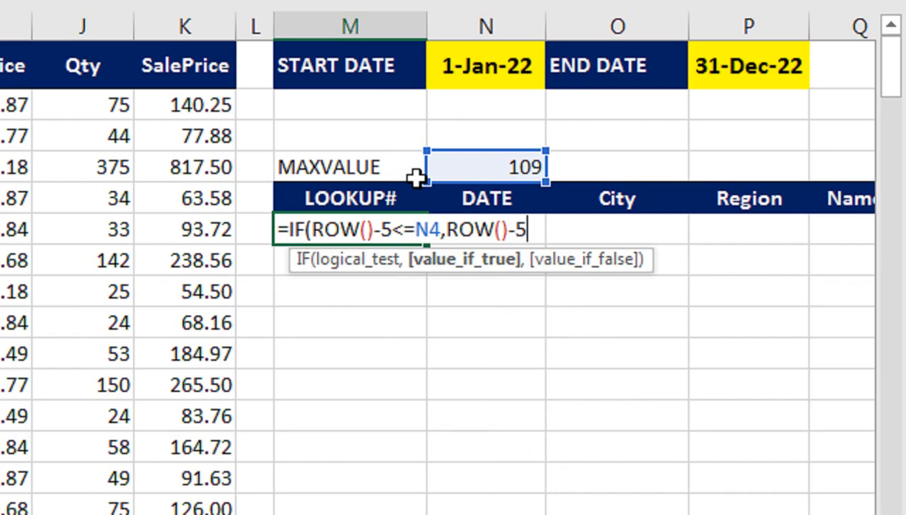
pyautogui.write(',""')
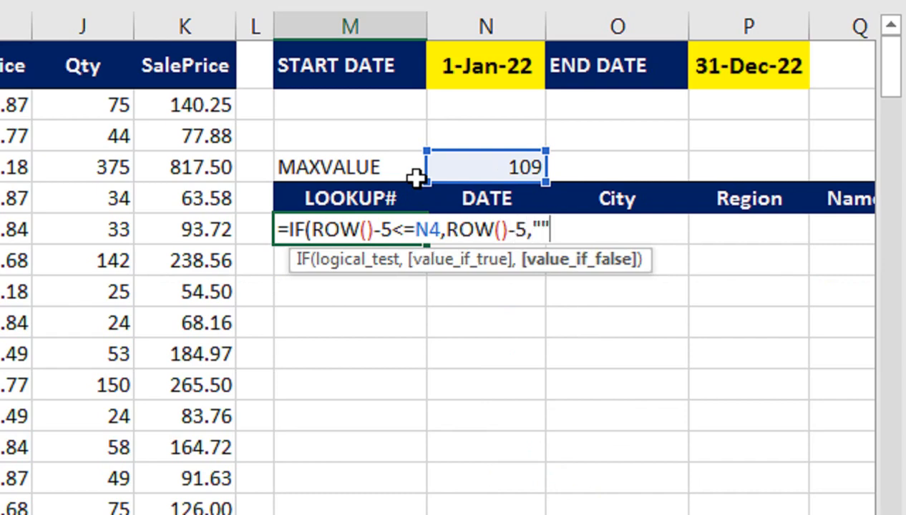
pyautogui.write(')')
pyautogui.press('Return')
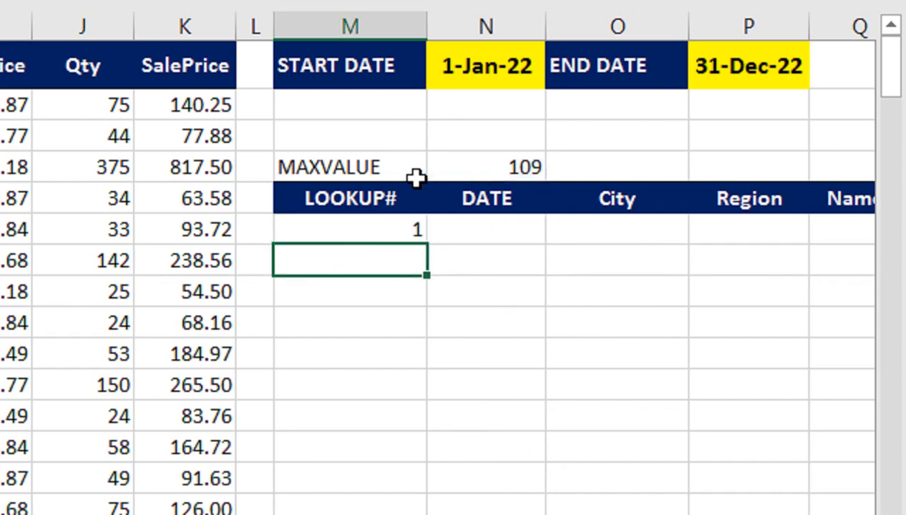
# Step: Fill the lookup number formula from M6 down to row 185
pyautogui.click(410, 234)
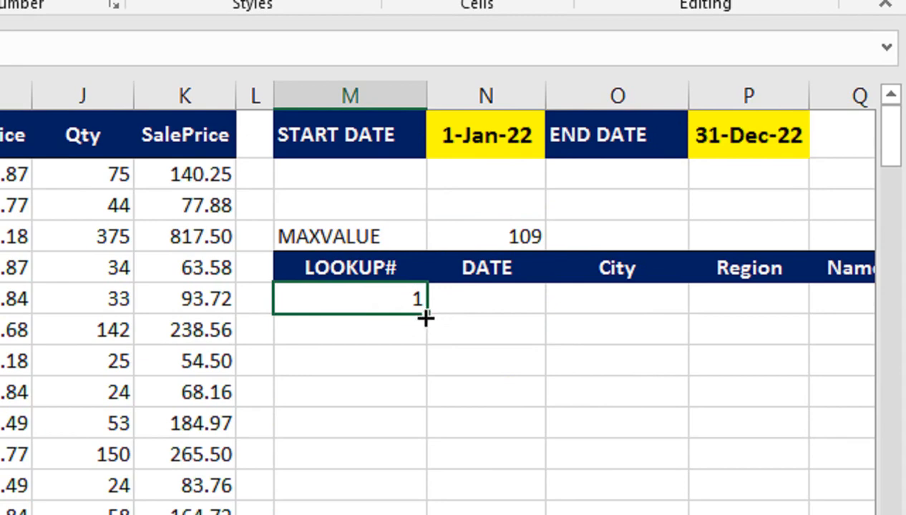
pyautogui.moveTo(425, 318); pyautogui.dragTo(424, 514)
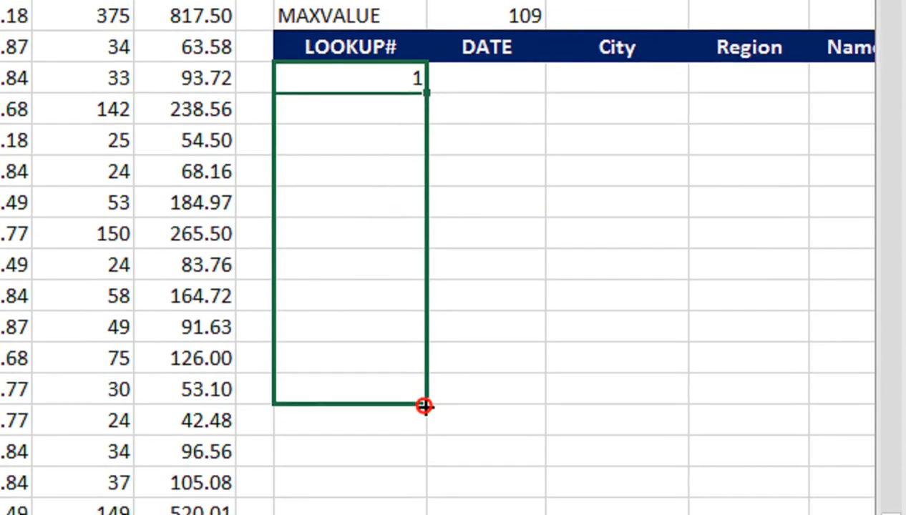
pyautogui.moveTo(424, 406); pyautogui.dragTo(669, 290)
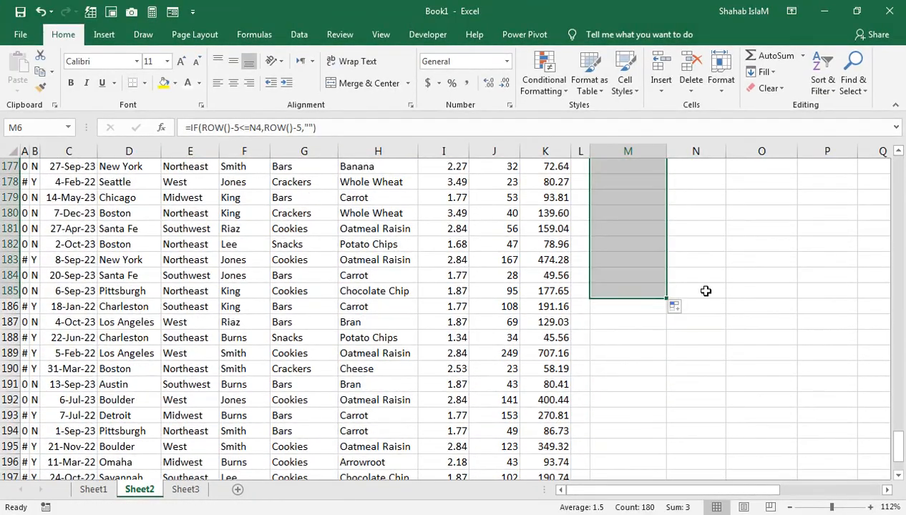
# Step: Inspect the copied formulas around M180 to M184 to check which MAXVALUE cell they reference
pyautogui.click(646, 282)
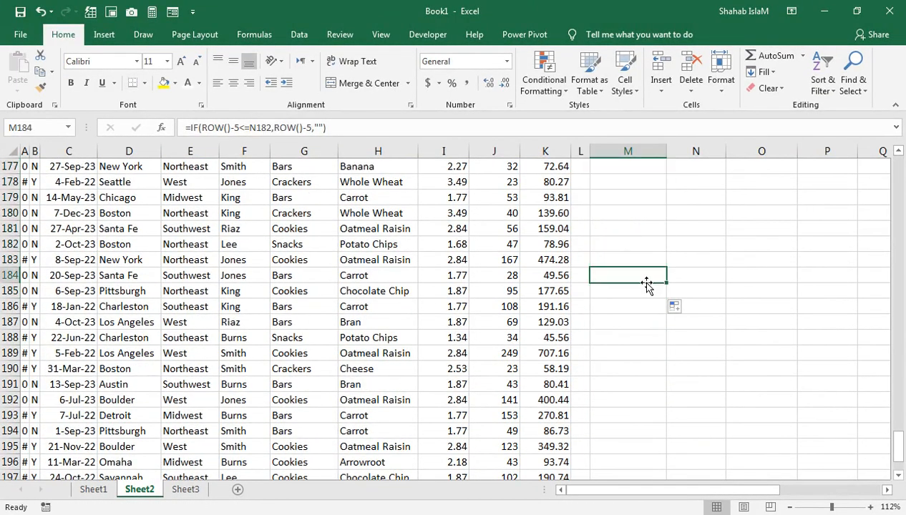
pyautogui.doubleClick(645, 275)
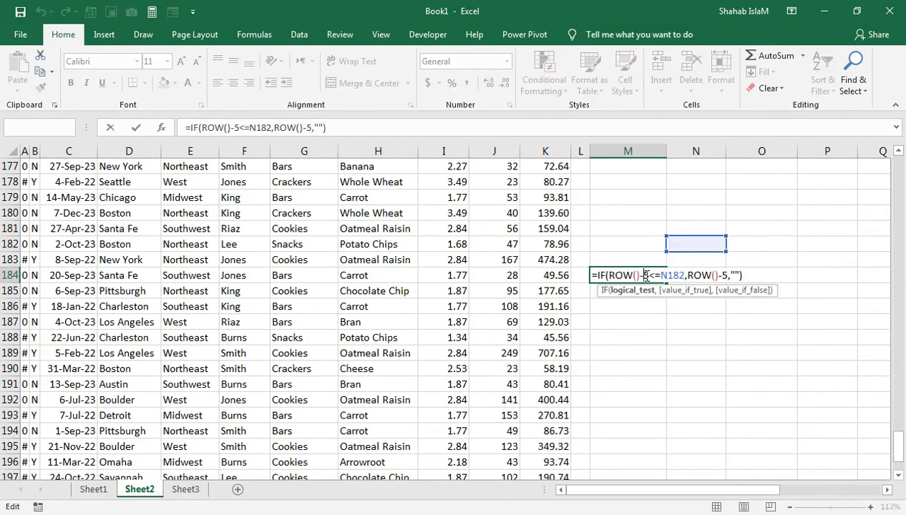
pyautogui.press('Return')
pyautogui.press('Up')
pyautogui.press('Up')
pyautogui.press('Up')
pyautogui.press('Up')
pyautogui.press('Up')
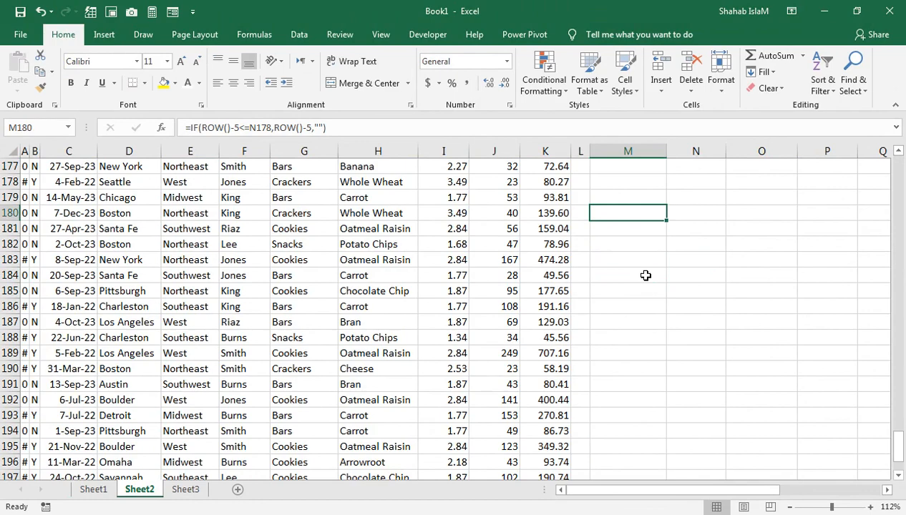
pyautogui.press('Down')
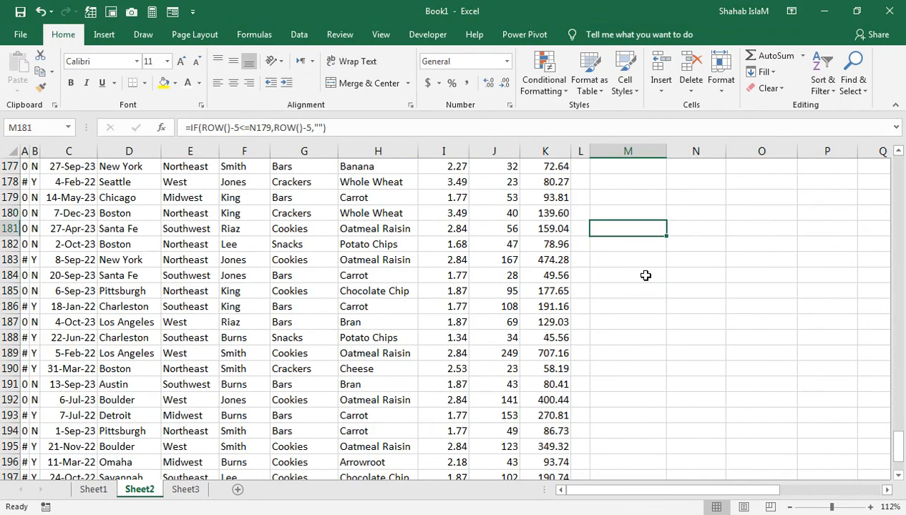
# Step: Make the MAXVALUE reference in the M6 formula absolute as $N$4
pyautogui.hotkey('ctrl', 'Up')
pyautogui.hotkey('ctrl', 'Up')
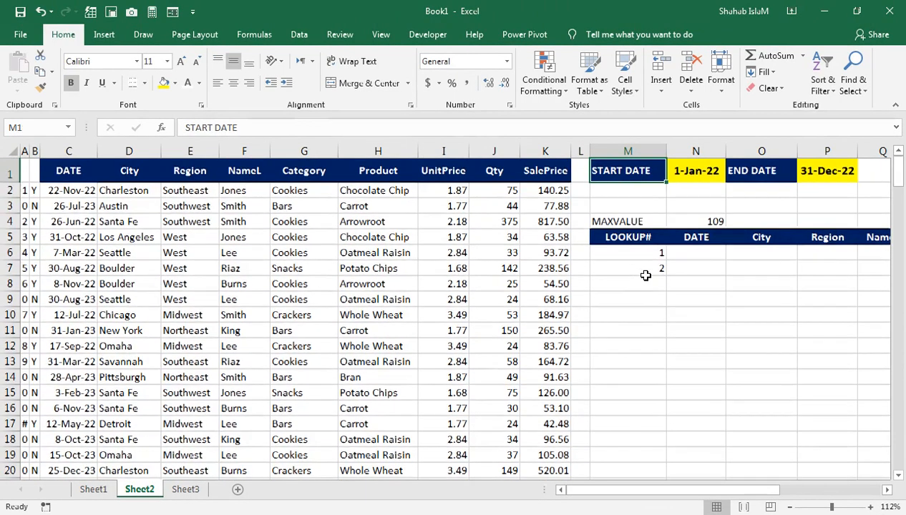
pyautogui.press('Down')
pyautogui.press('Down')
pyautogui.press('Down')
pyautogui.press('Down')
pyautogui.press('Down')
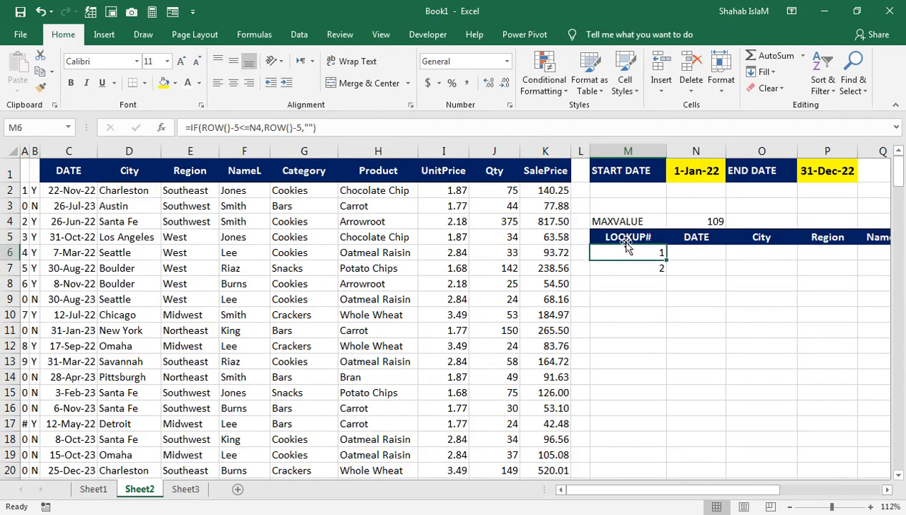
pyautogui.doubleClick(620, 251)
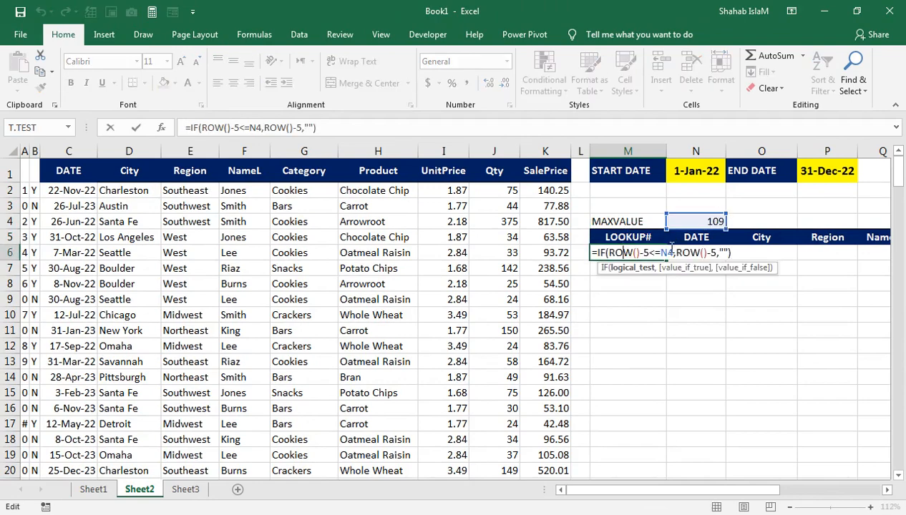
pyautogui.doubleClick(666, 252)
pyautogui.press('F4')
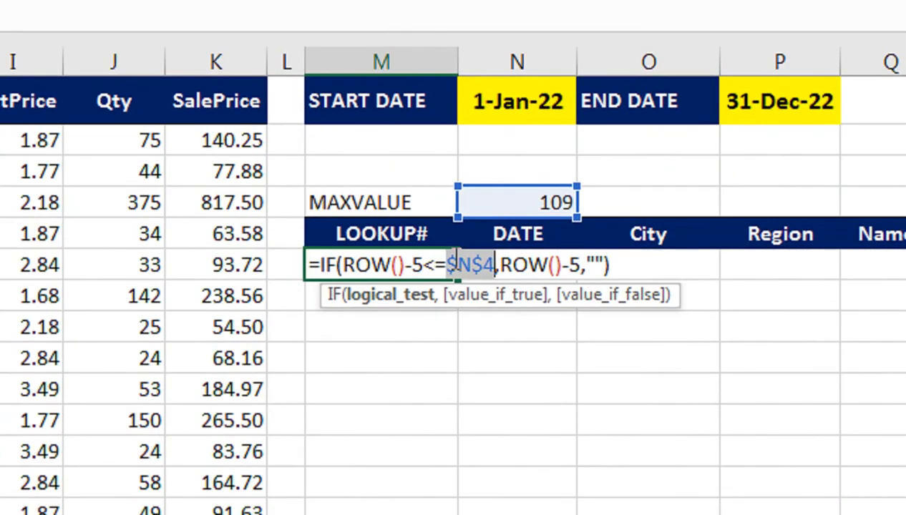
pyautogui.press('Return')
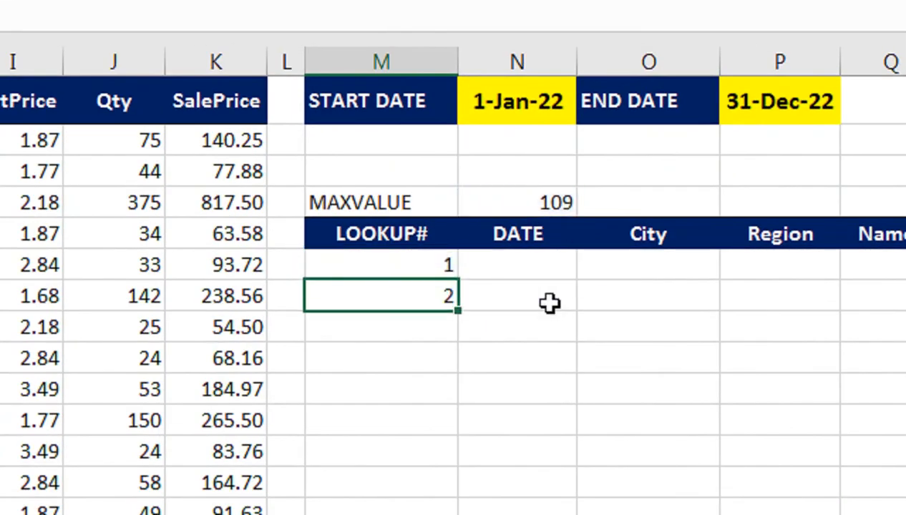
# Step: Fill the corrected lookup number formula from M6 down to row 165
pyautogui.click(447, 269)
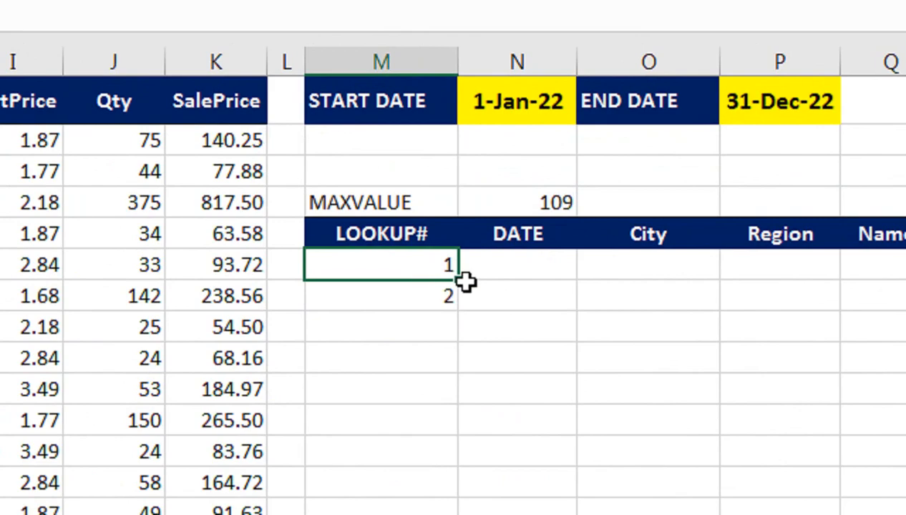
pyautogui.moveTo(457, 282); pyautogui.dragTo(455, 440)
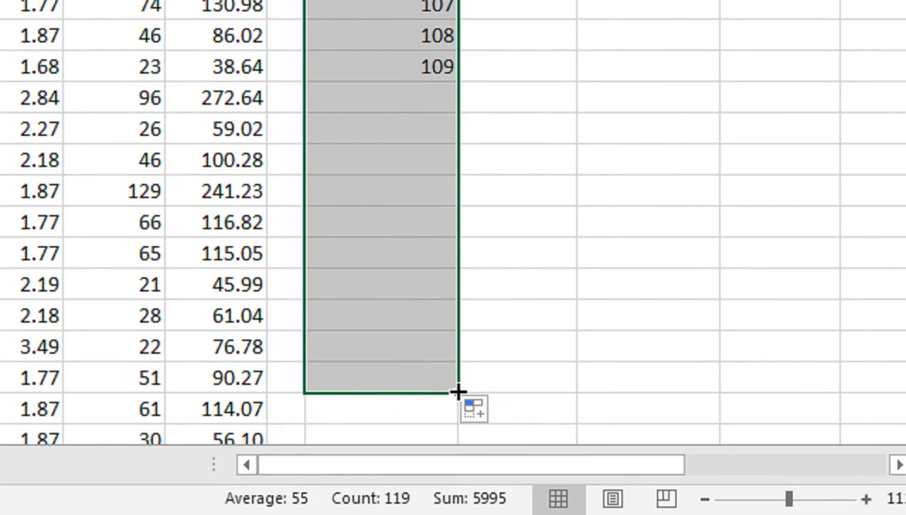
pyautogui.moveTo(458, 393); pyautogui.dragTo(453, 457)
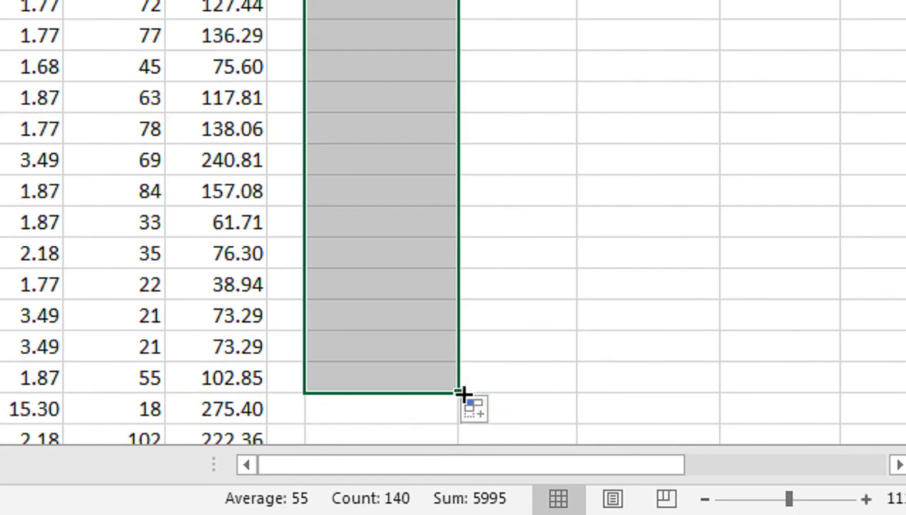
pyautogui.moveTo(458, 393); pyautogui.dragTo(436, 384)
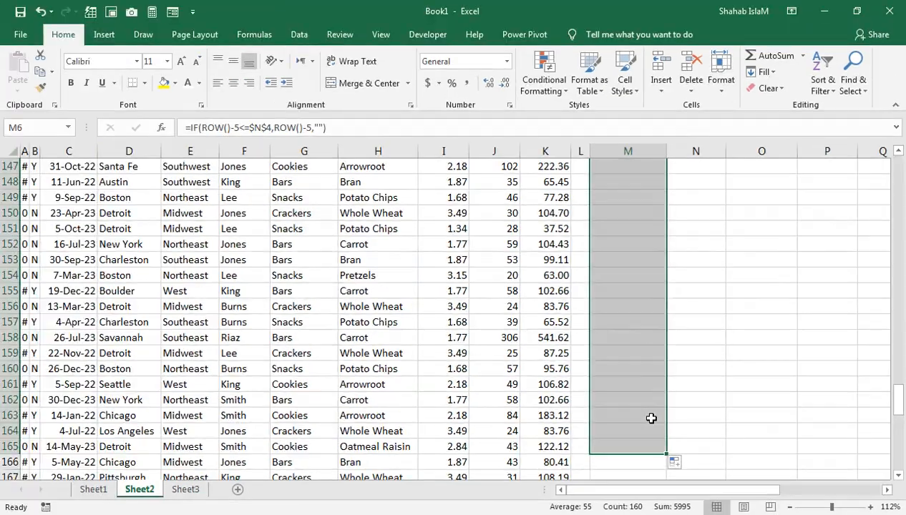
# Step: Center the lookup numbers in column M from M6 down to row 185
pyautogui.hotkey('ctrl', 'Up')
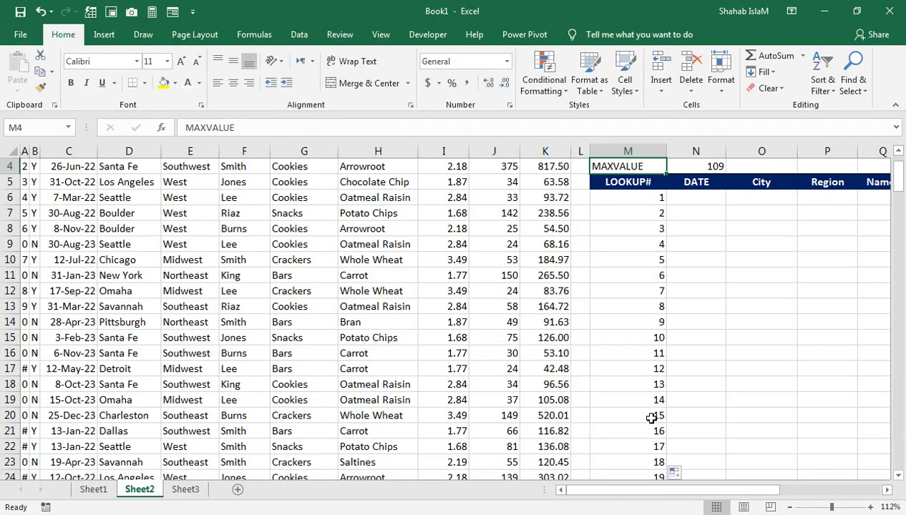
pyautogui.moveTo(649, 280); pyautogui.dragTo(633, 169)
pyautogui.click(624, 247)
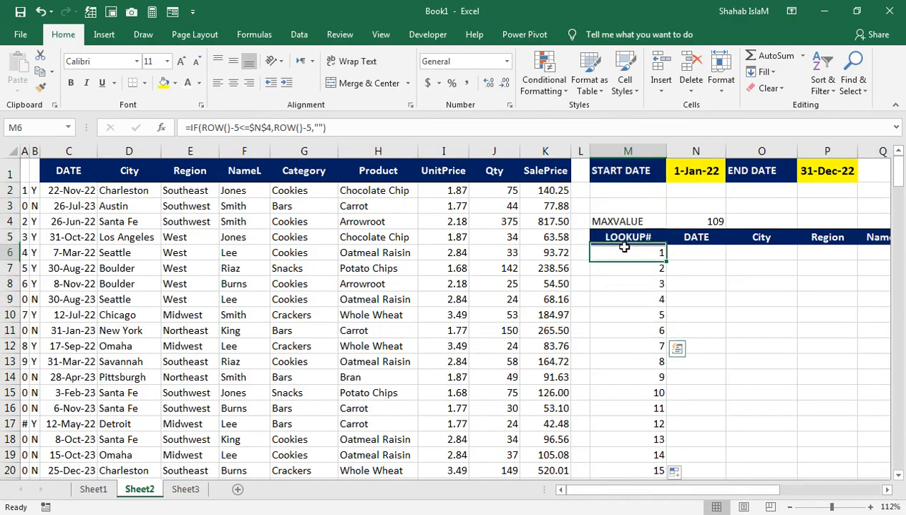
pyautogui.hotkey('ctrl', 'shift', 'Down')
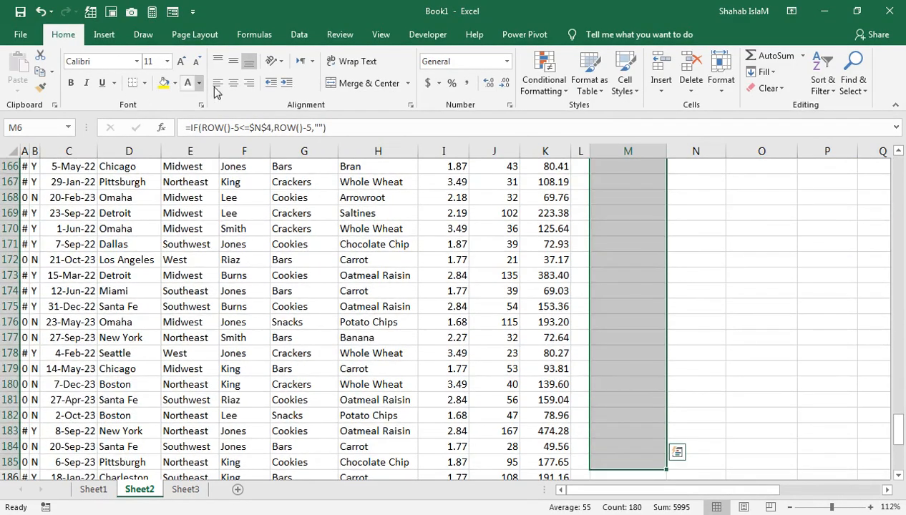
# Step: Start an IFERROR formula wrapping a VLOOKUP in N6, using $M6 with its column locked as the lookup value
pyautogui.press('Right')
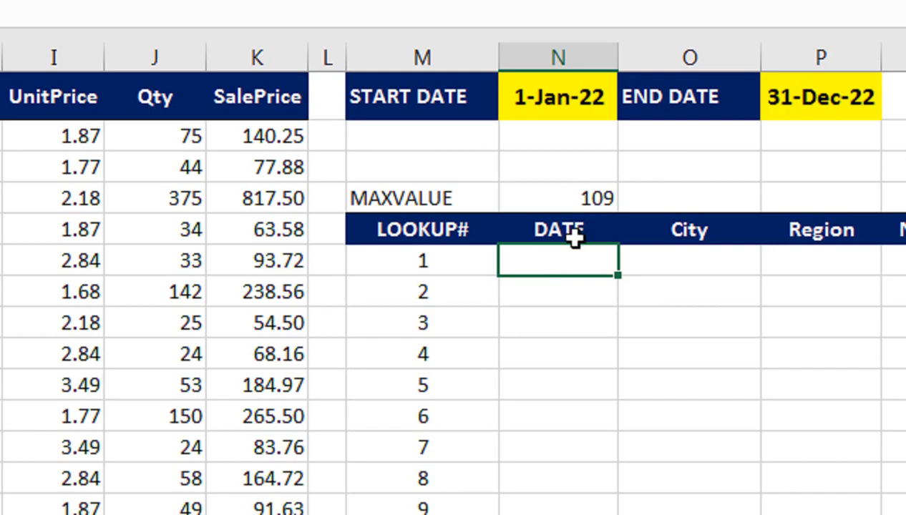
pyautogui.write('=IF')
pyautogui.press('Down')
pyautogui.press('Tab')
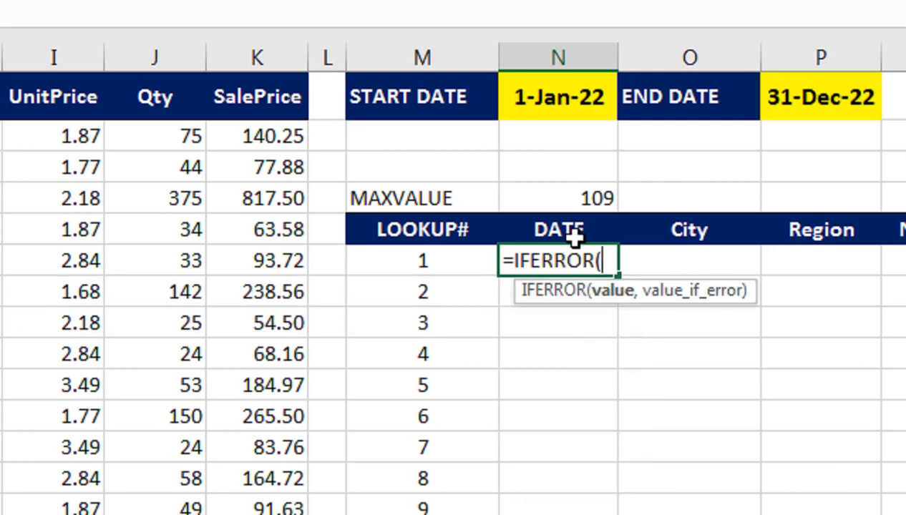
pyautogui.write('VL')
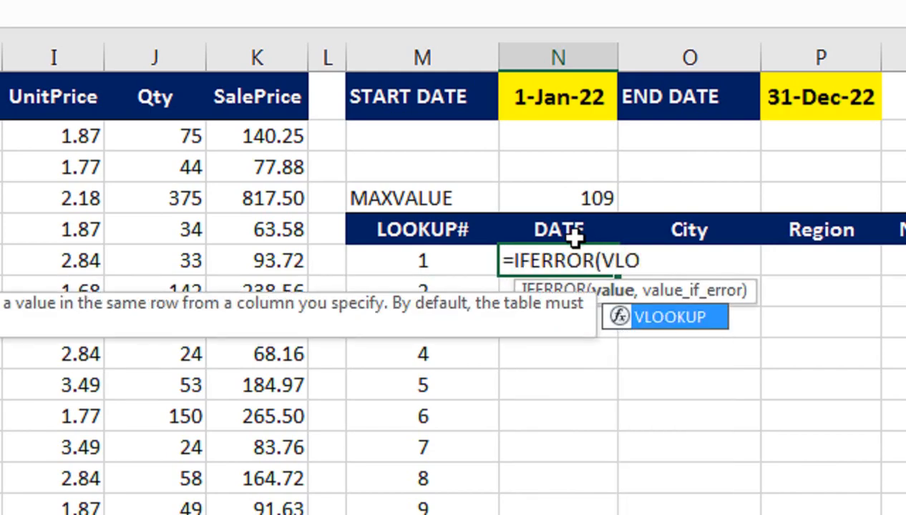
pyautogui.write('O')
pyautogui.press('Tab')
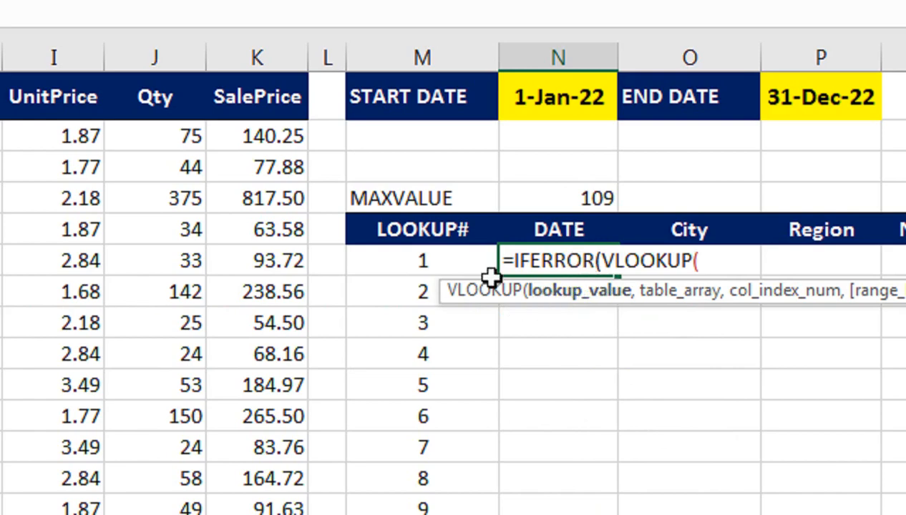
pyautogui.click(449, 259)
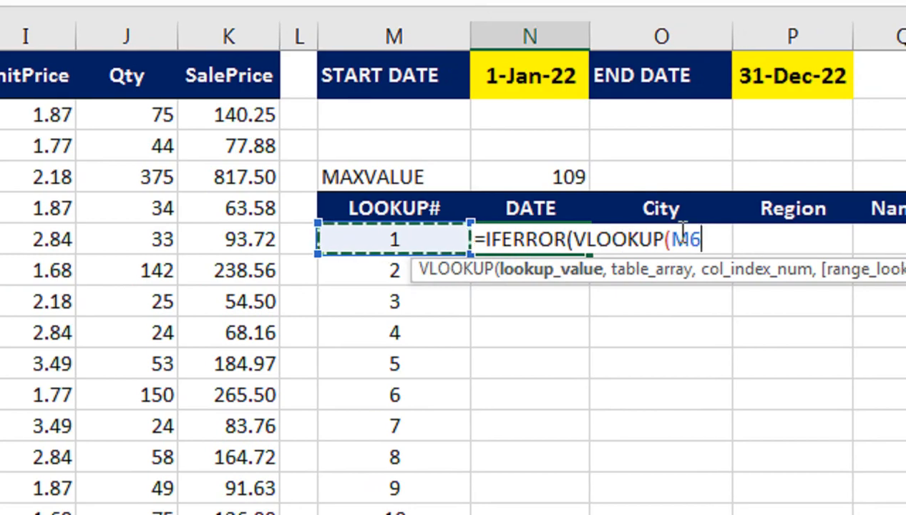
pyautogui.press('F4')
pyautogui.press('F4')
pyautogui.press('F4')
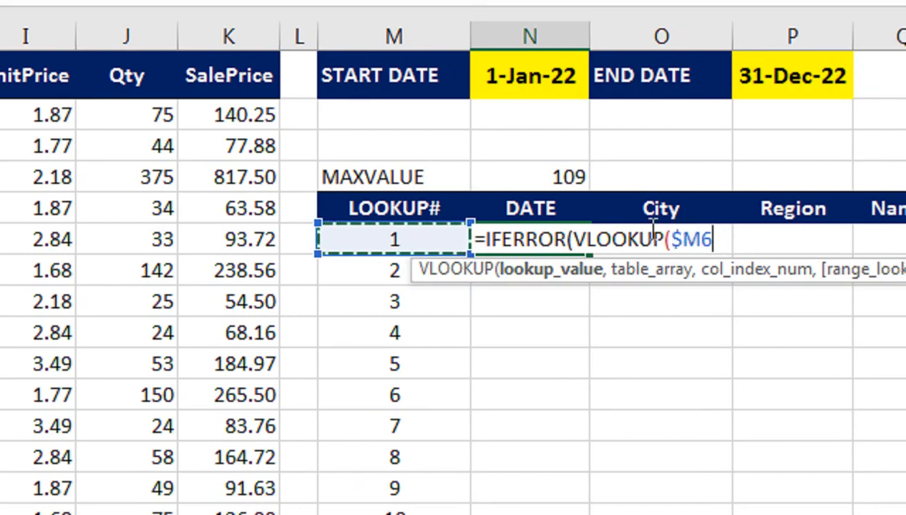
pyautogui.write(',')
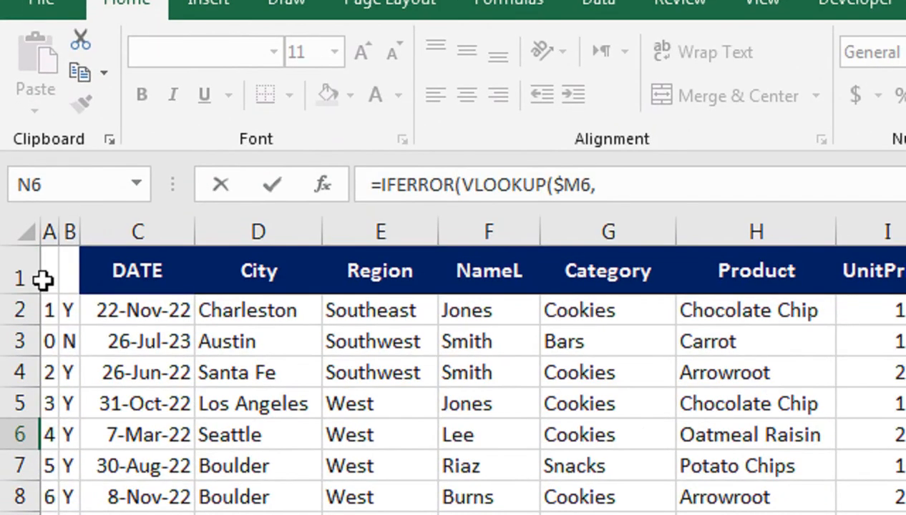
# Step: Set the VLOOKUP table array to the whole sales data range as the absolute reference $A$1:$K$201
pyautogui.click(45, 279)
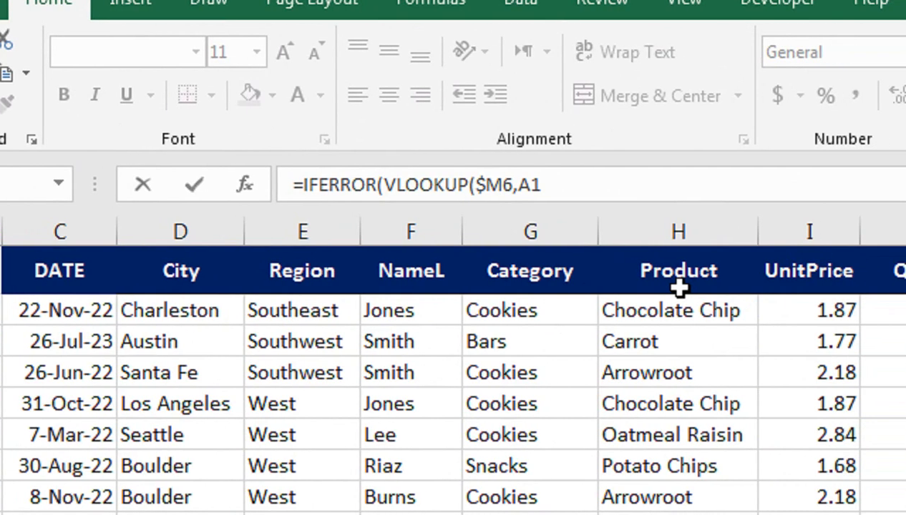
pyautogui.hotkey('ctrl', 'shift', 'Right')
pyautogui.hotkey('ctrl', 'shift', 'Right')
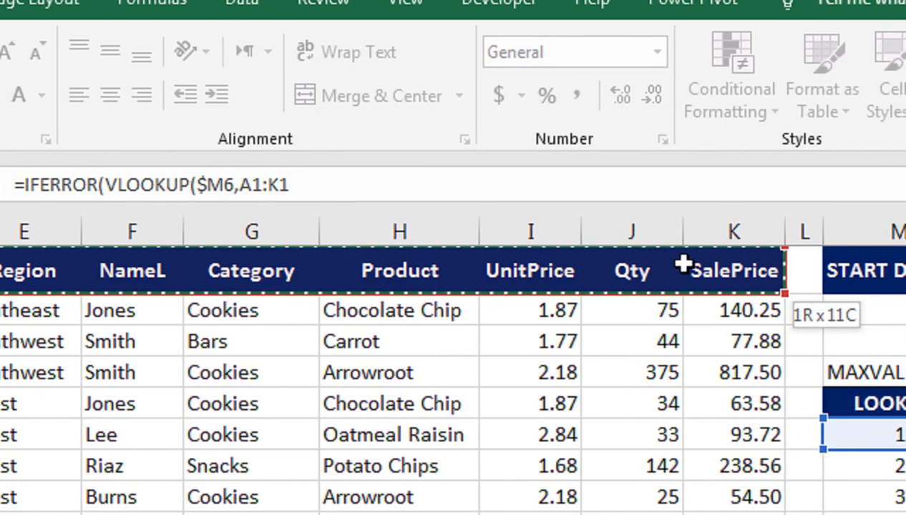
pyautogui.hotkey('shift', 'Down')
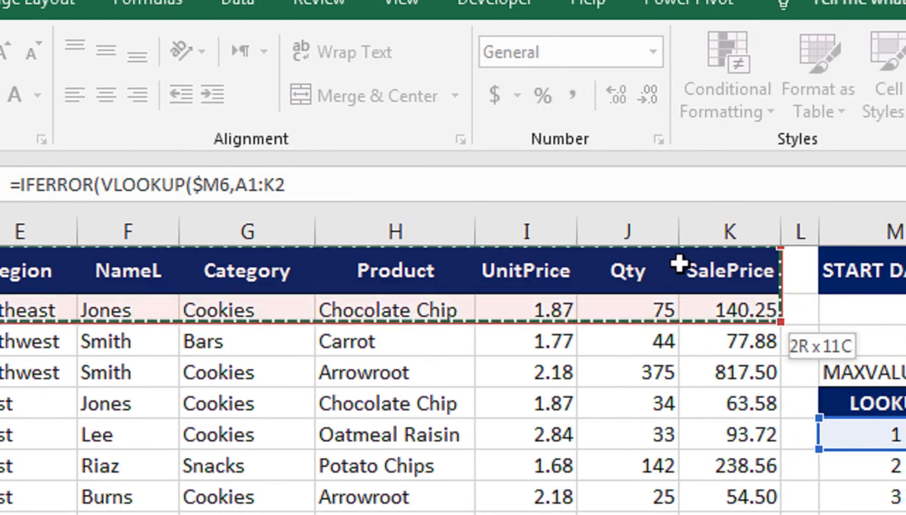
pyautogui.hotkey('ctrl', 'shift', 'Down')
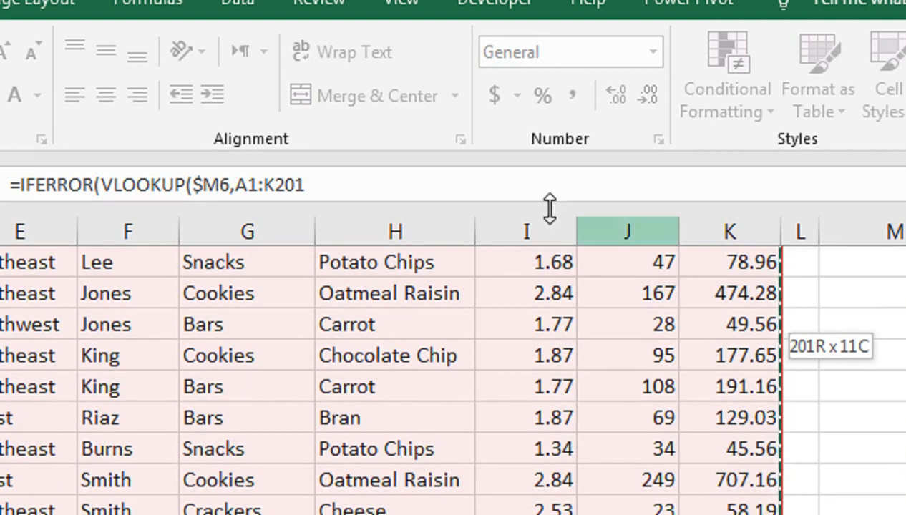
pyautogui.press('F4')
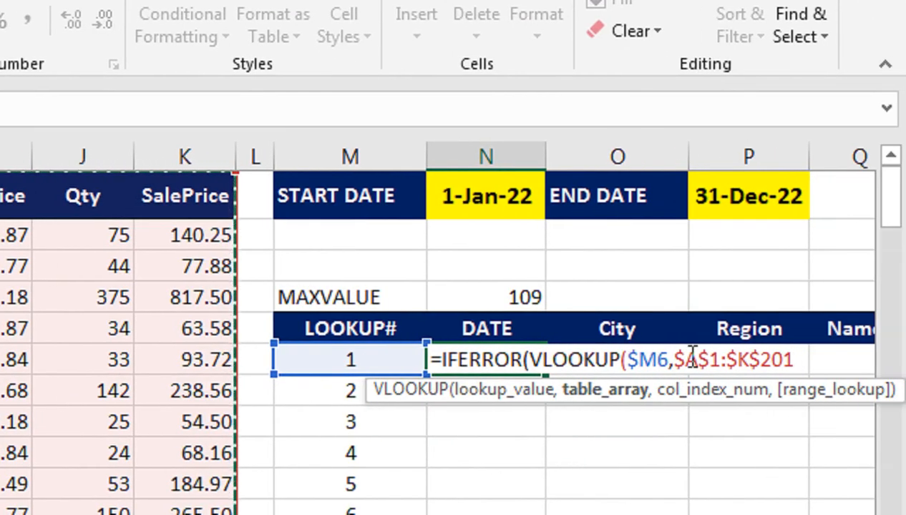
pyautogui.write(',')
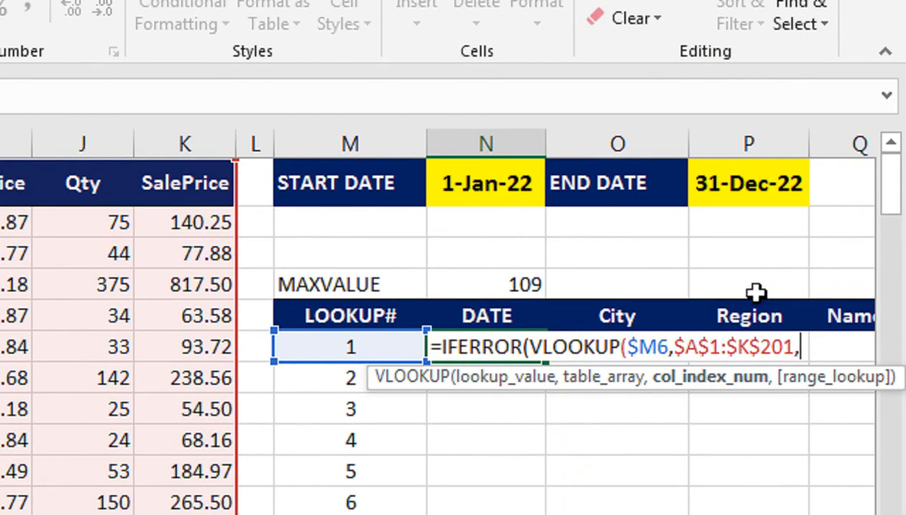
# Step: Nest a MATCH function as the column index, with the DATE header N$5 as its row-locked lookup value
pyautogui.write('MA')
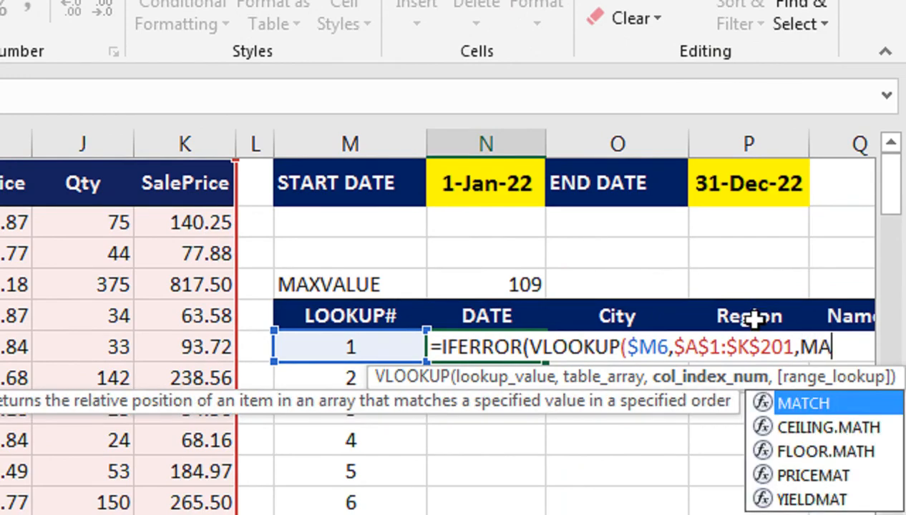
pyautogui.write('T')
pyautogui.press('Tab')
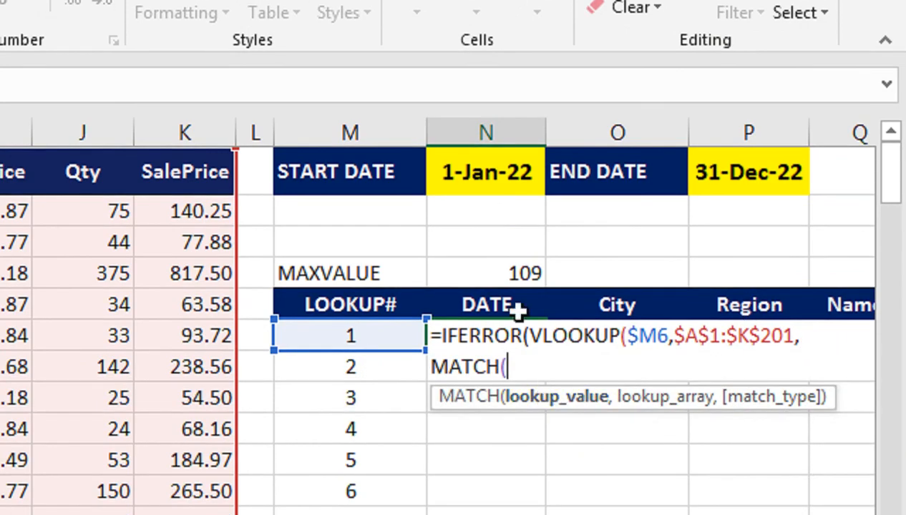
pyautogui.click(503, 317)
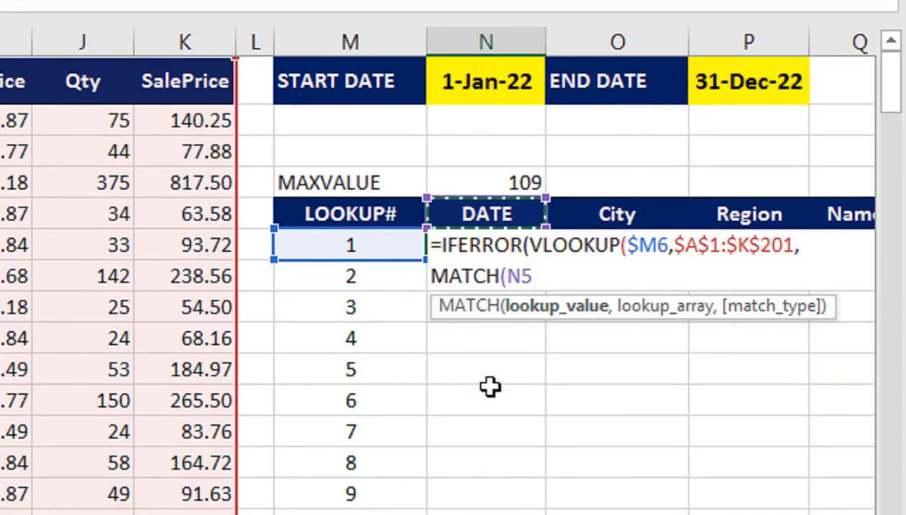
pyautogui.press('F4')
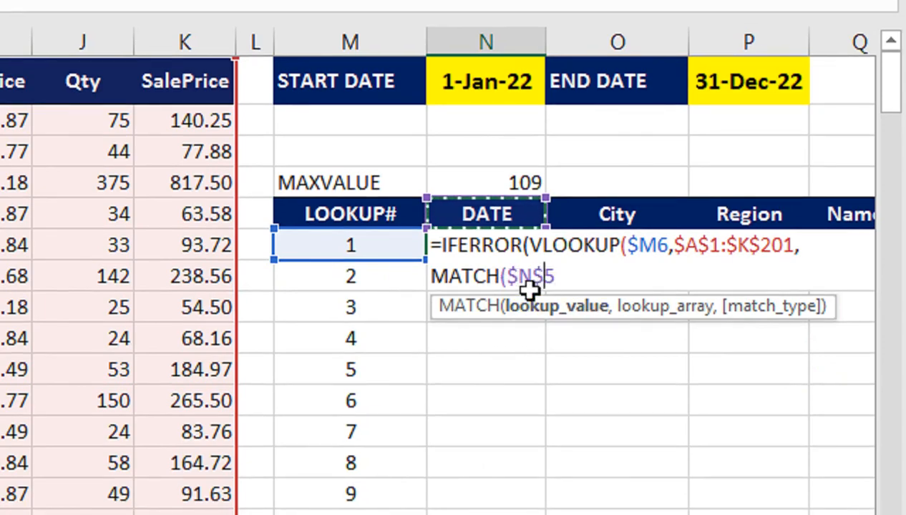
pyautogui.press('F4')
pyautogui.write(',')
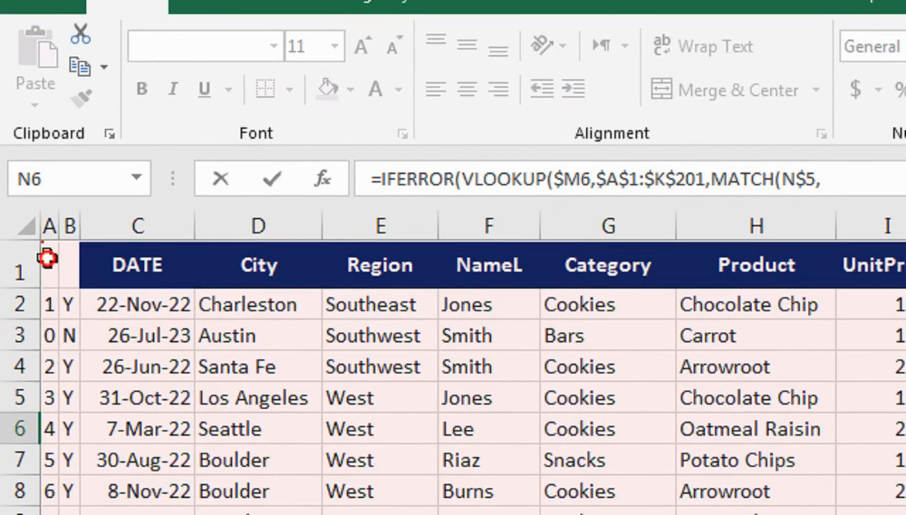
# Step: Complete the MATCH function with the absolute header range $A$1:$K$1 and exact match type 0
pyautogui.moveTo(48, 259); pyautogui.dragTo(905, 275)
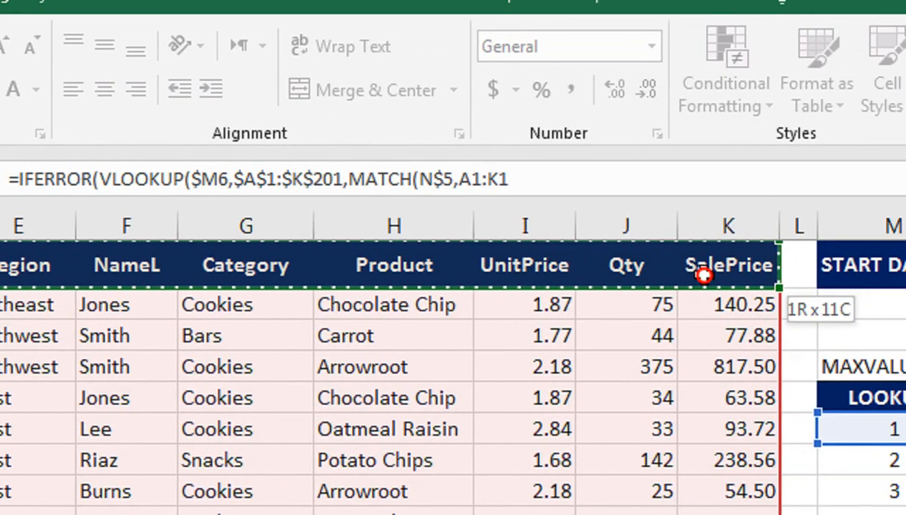
pyautogui.moveTo(704, 275); pyautogui.dragTo(704, 275)
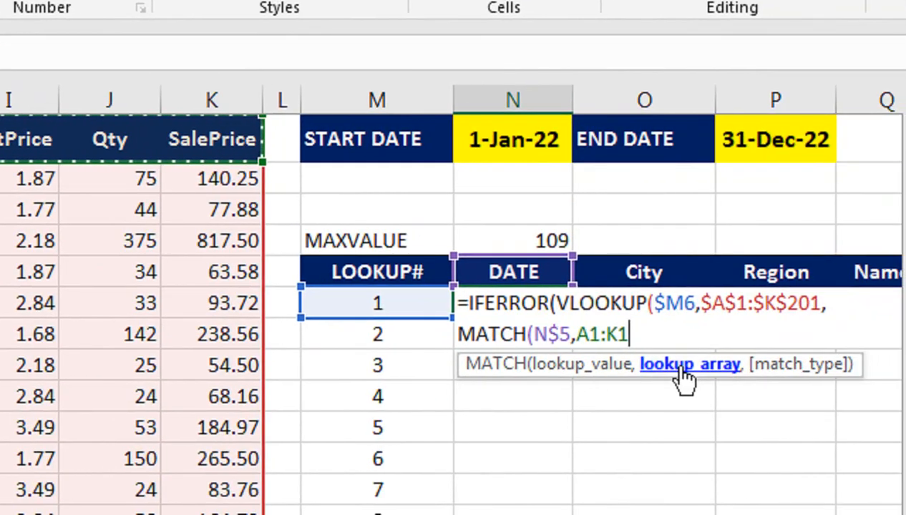
pyautogui.press('F4')
pyautogui.write(',')
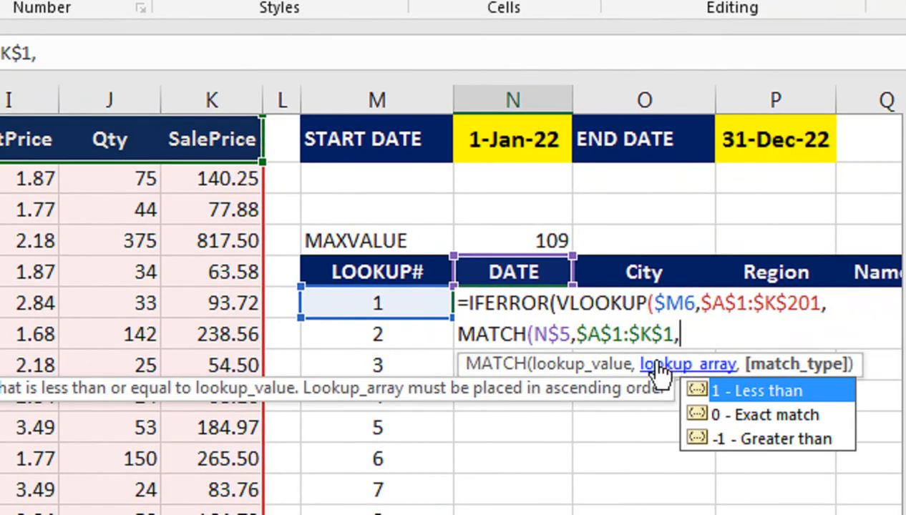
pyautogui.press('Down')
pyautogui.press('Tab')
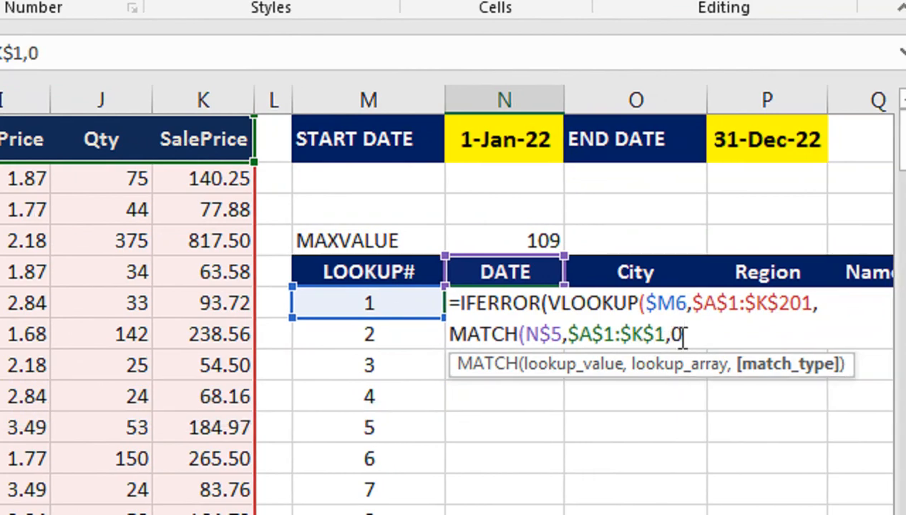
pyautogui.write(')')
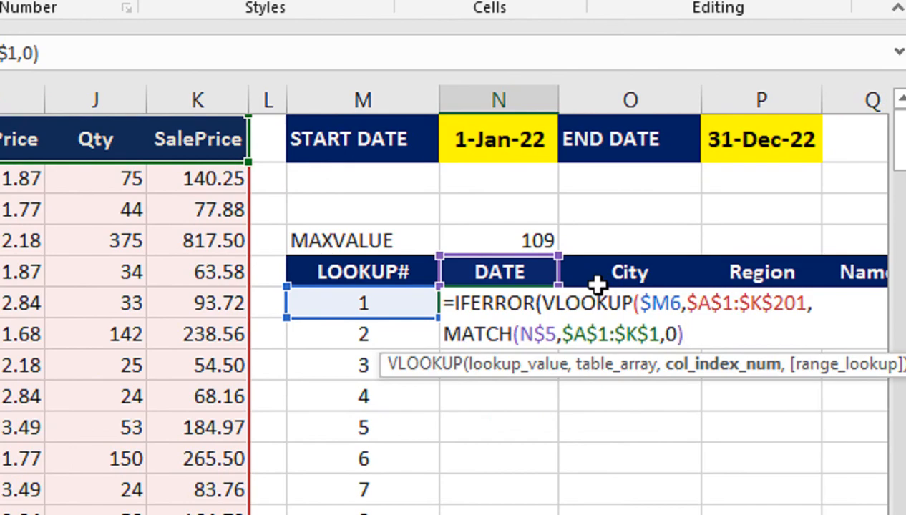
# Step: Finish the N6 formula with FALSE for exact match and "" for errors, and apply the date format to the cell
pyautogui.write(',')
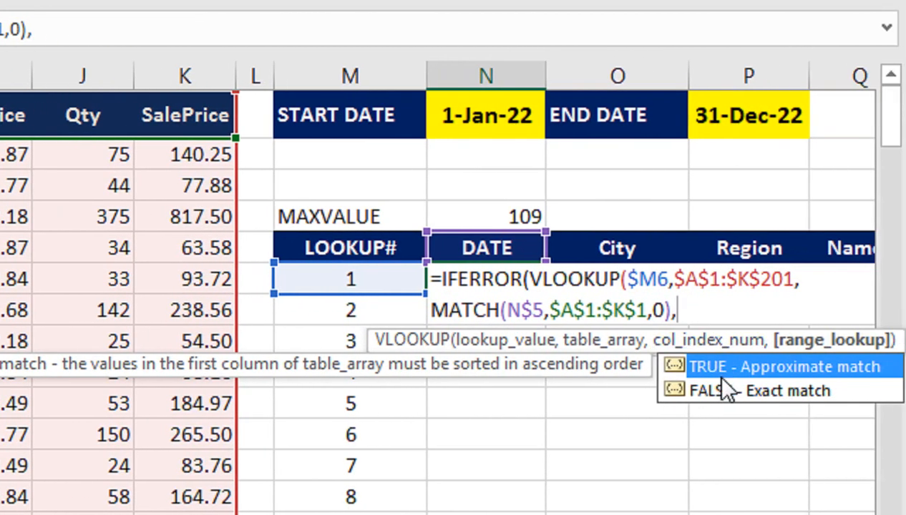
pyautogui.doubleClick(724, 389)
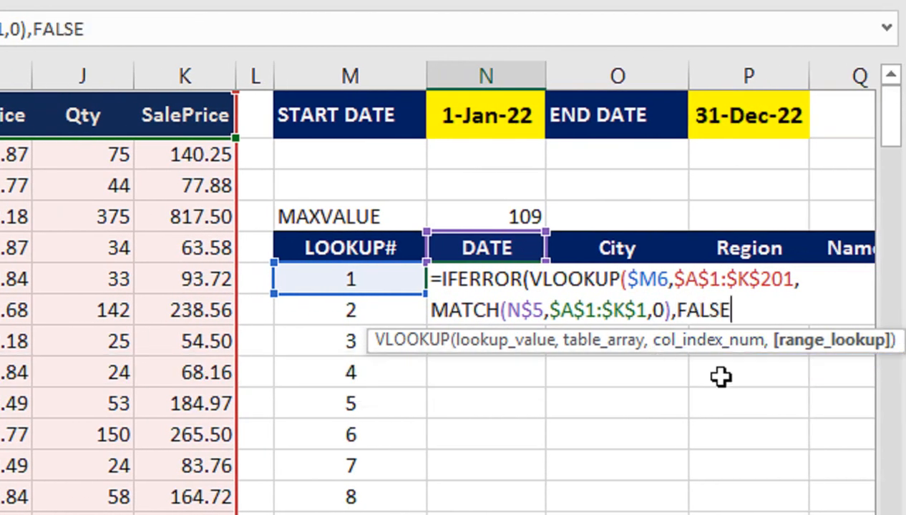
pyautogui.write(')')
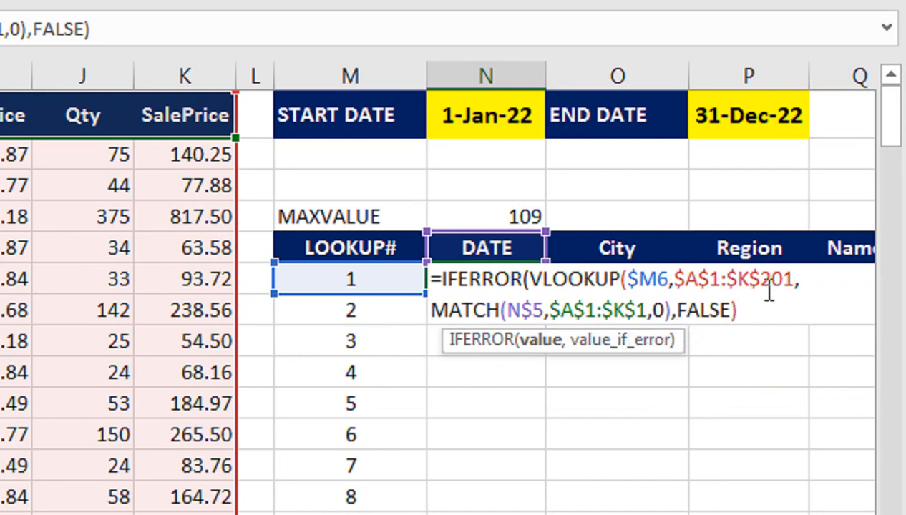
pyautogui.write(',')
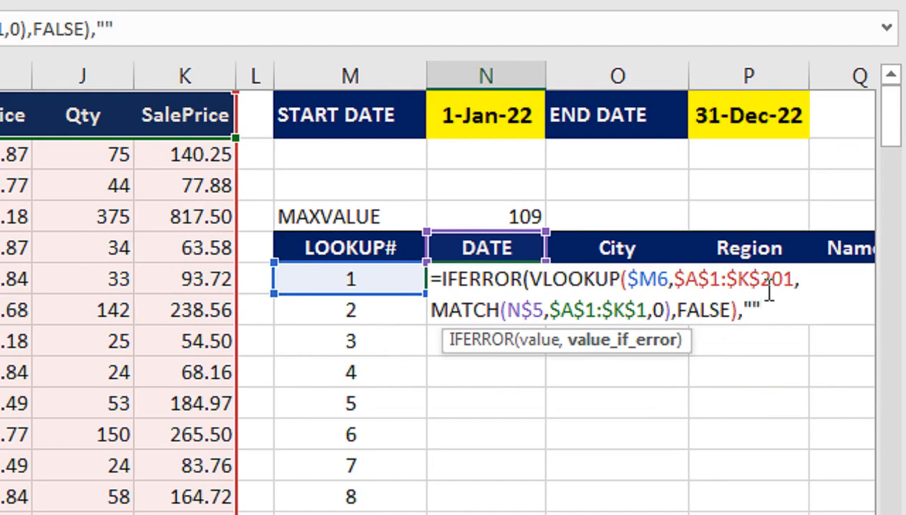
pyautogui.write('"")')
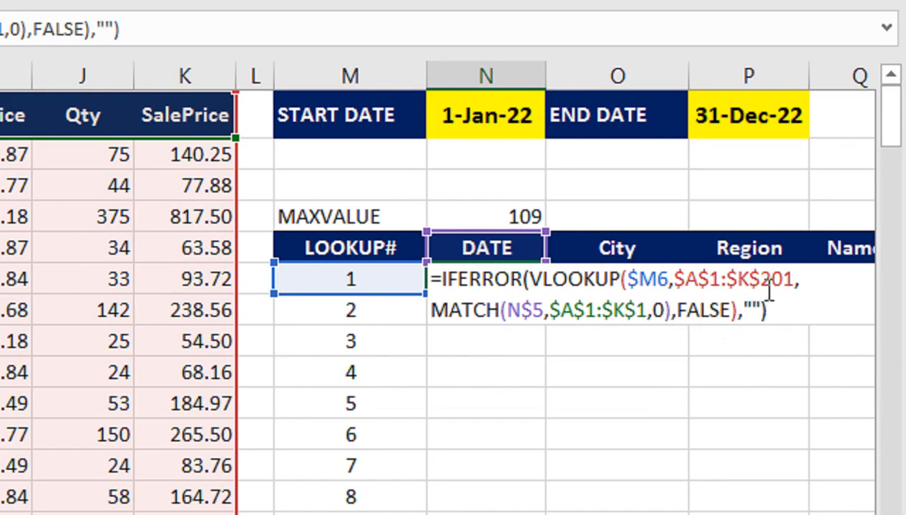
pyautogui.press('Return')
pyautogui.press('Up')
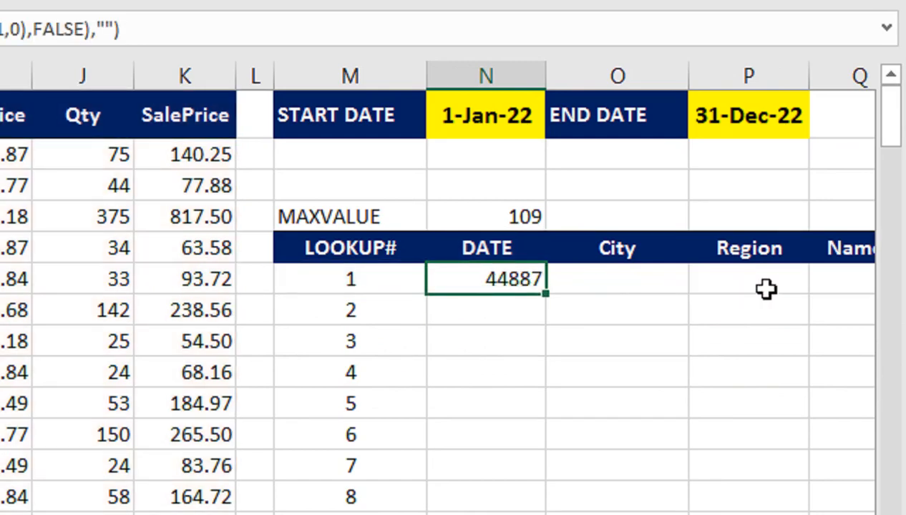
pyautogui.hotkey('ctrl', 'shift', '3')
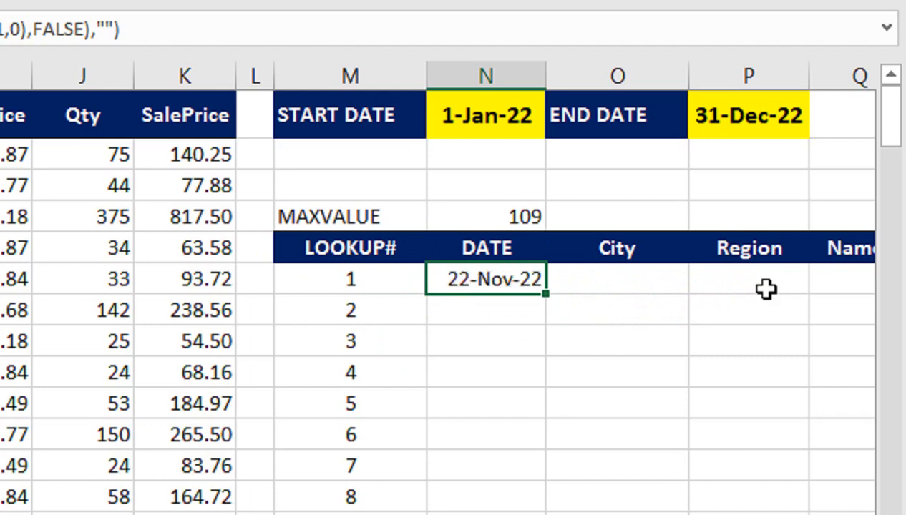
# Step: Fill the N6 formula down and across the range N6:V8, covering the DATE through SalePrice columns
pyautogui.hotkey('shift', 'Right')
pyautogui.hotkey('shift', 'Right')
pyautogui.hotkey('shift', 'Right')
pyautogui.hotkey('shift', 'Right')
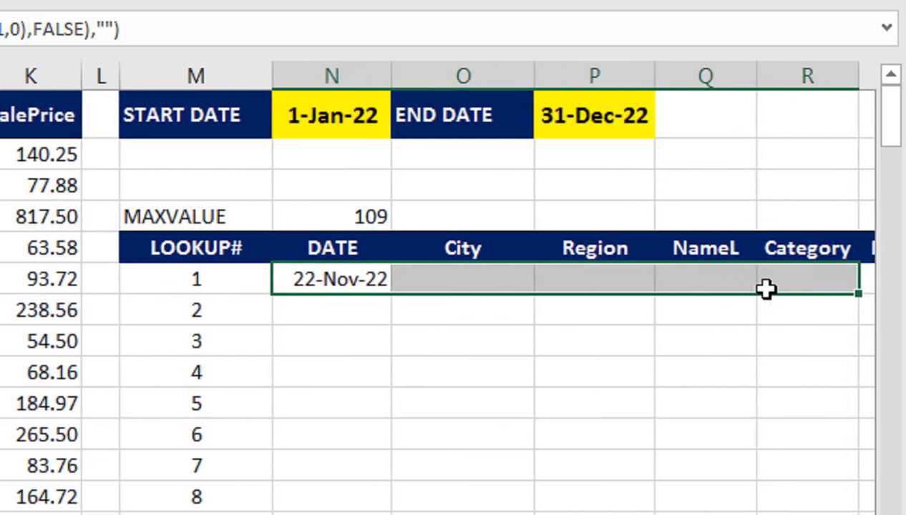
pyautogui.hotkey('shift', 'Right')
pyautogui.hotkey('shift', 'Right')
pyautogui.hotkey('shift', 'Right')
pyautogui.hotkey('shift', 'Right')
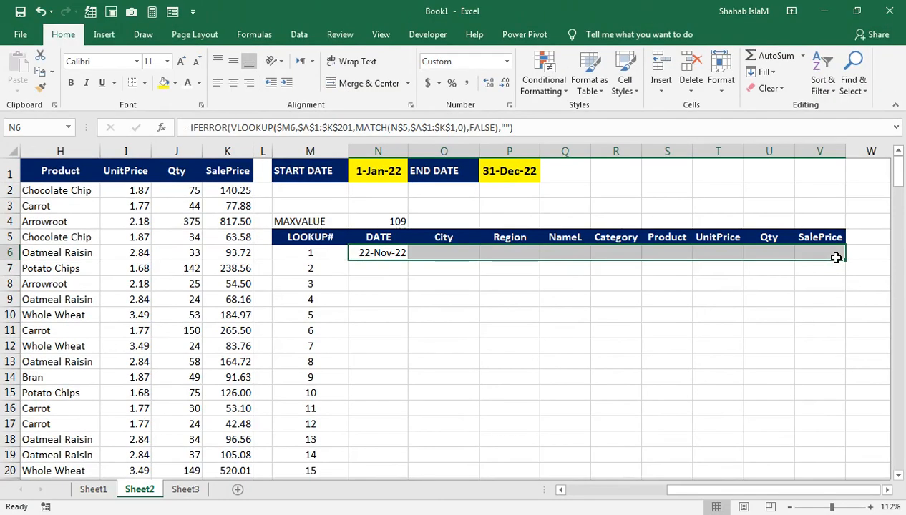
pyautogui.hotkey('shift', 'Down')
pyautogui.hotkey('shift', 'Down')
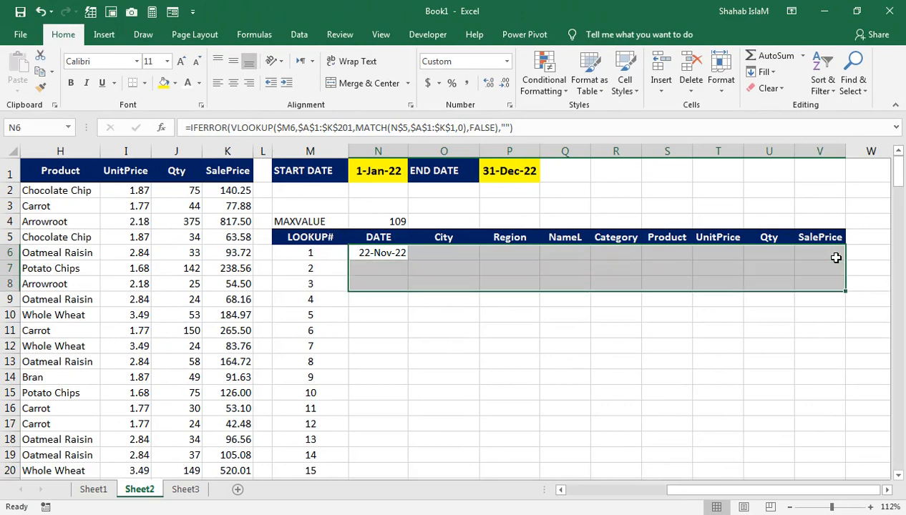
pyautogui.hotkey('ctrl', 'd')
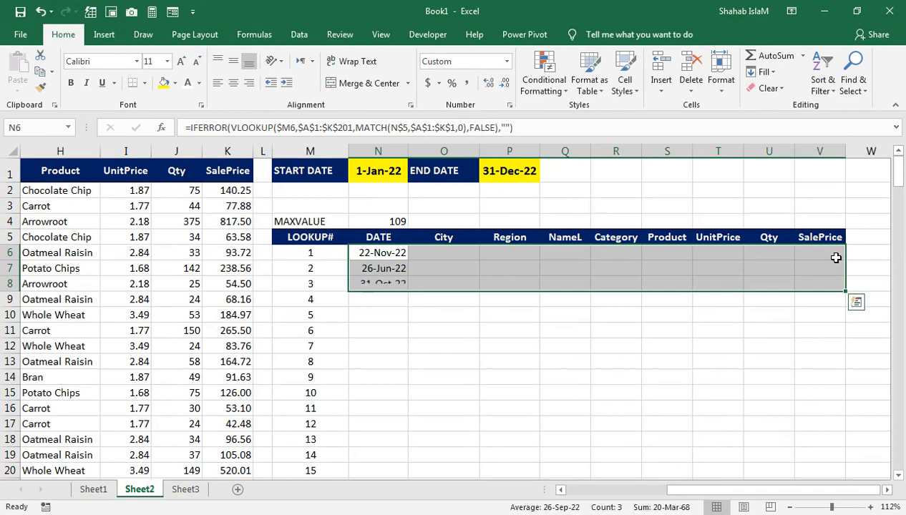
pyautogui.hotkey('ctrl', 'r')
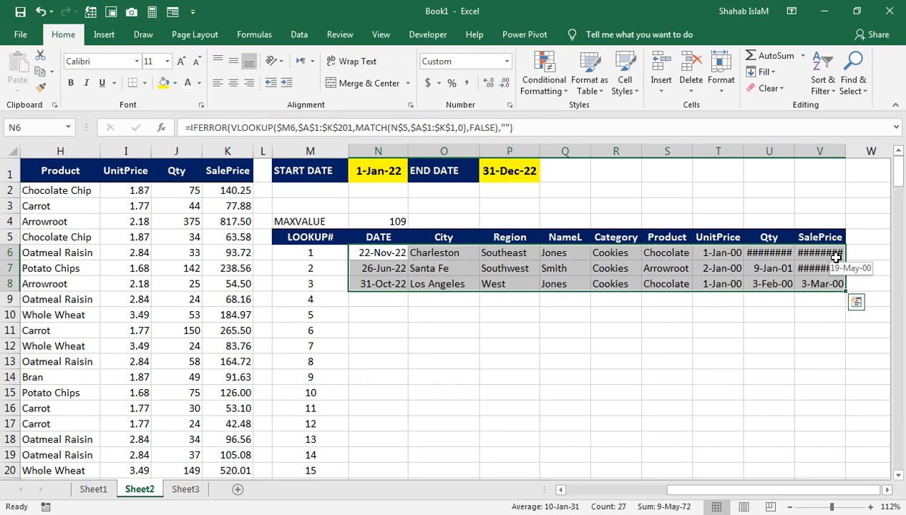
# Step: Autofit the Qty and SalePrice columns of the extraction table and apply the General number format to T6:V8
pyautogui.doubleClick(795, 156)
pyautogui.doubleClick(849, 151)
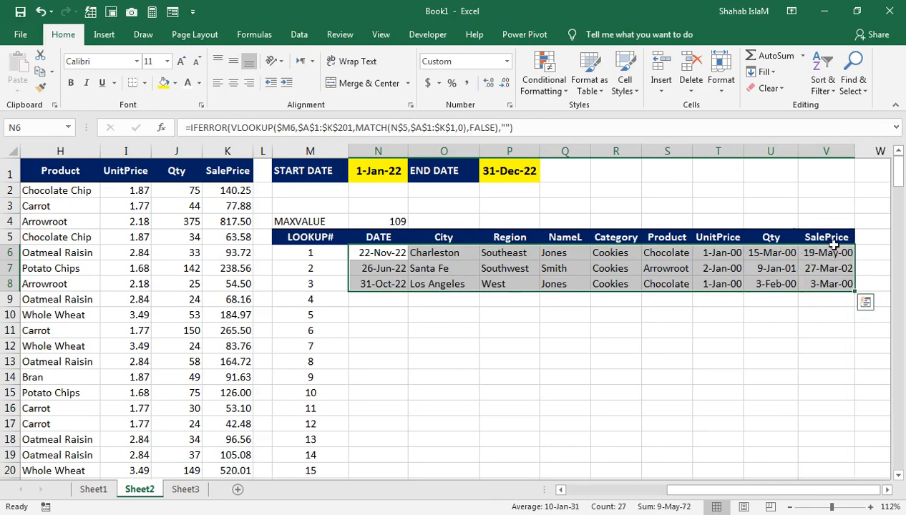
pyautogui.moveTo(704, 252); pyautogui.dragTo(815, 281)
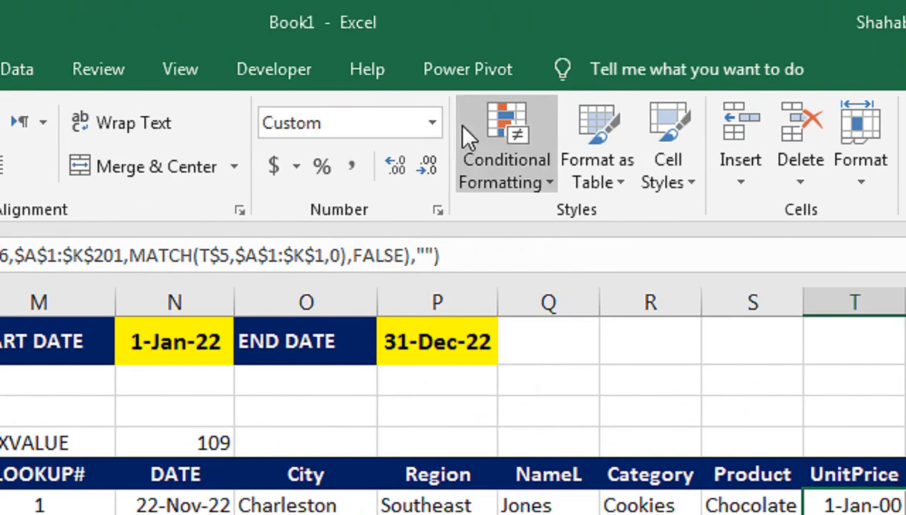
pyautogui.click(505, 61)
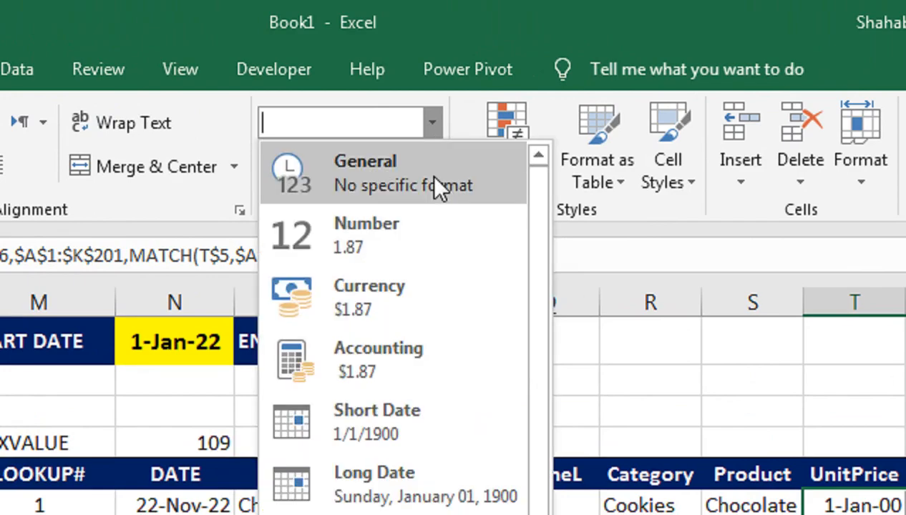
pyautogui.click(434, 178)
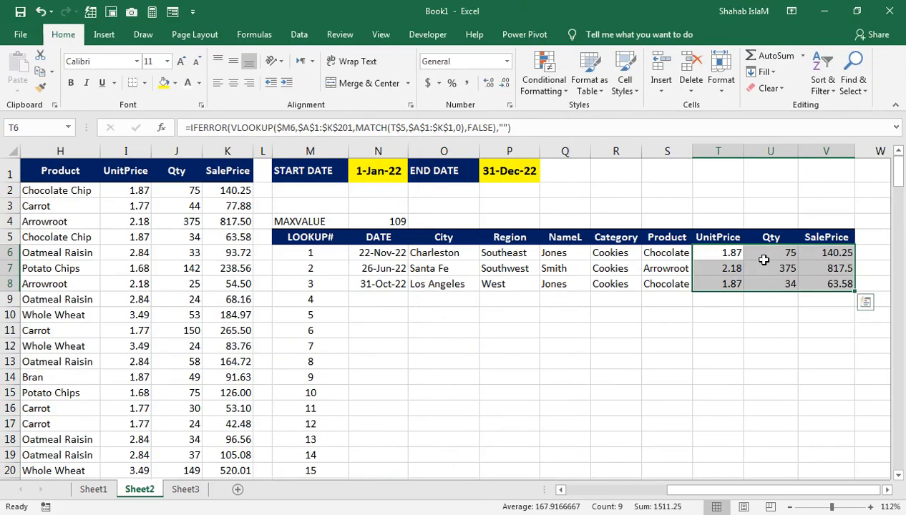
# Step: Fill the extraction formulas from N6:V6 down through row 125, covering the DATE through SalePrice columns
pyautogui.moveTo(358, 253); pyautogui.dragTo(808, 284)
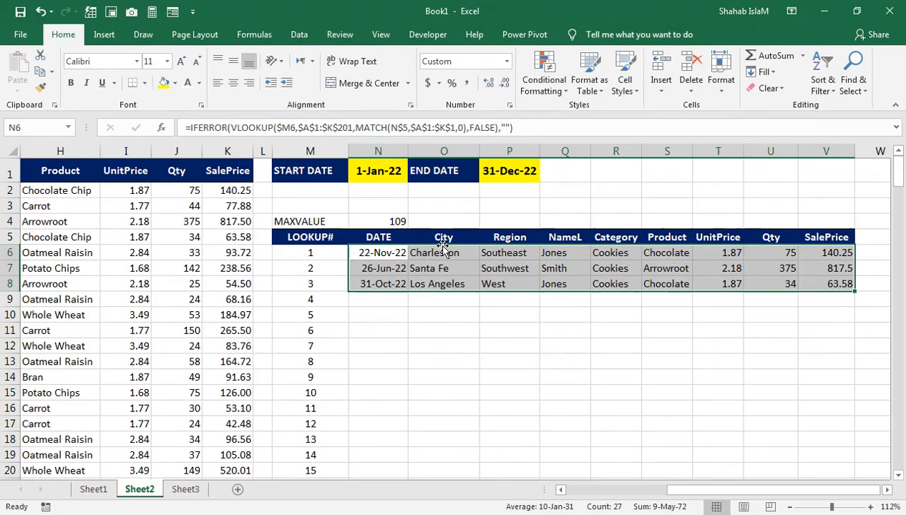
pyautogui.hotkey('shift', 'Down')
pyautogui.hotkey('shift', 'Down')
pyautogui.hotkey('shift', 'Down')
pyautogui.hotkey('shift', 'Down')
pyautogui.hotkey('shift', 'Down')
pyautogui.hotkey('shift', 'Down')
pyautogui.hotkey('shift', 'Down')
pyautogui.hotkey('shift', 'Down')
pyautogui.hotkey('shift', 'Down')
pyautogui.hotkey('shift', 'Down')
pyautogui.hotkey('shift', 'Down')
pyautogui.hotkey('shift', 'Down')
pyautogui.hotkey('shift', 'Down')
pyautogui.hotkey('shift', 'Down')
pyautogui.hotkey('shift', 'Down')
pyautogui.hotkey('shift', 'Down')
pyautogui.hotkey('shift', 'Down')
pyautogui.hotkey('shift', 'Down')
pyautogui.hotkey('shift', 'Down')
pyautogui.hotkey('shift', 'Down')
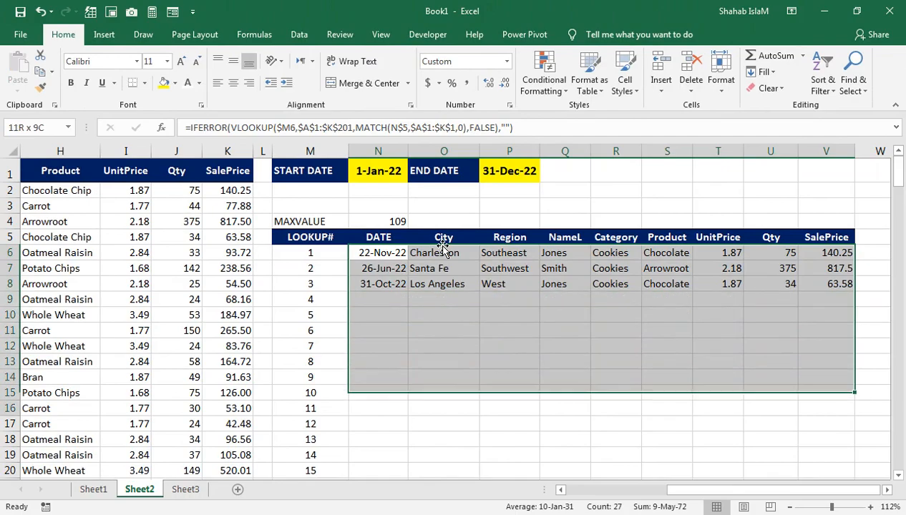
pyautogui.hotkey('shift', 'Down')
pyautogui.hotkey('shift', 'Down')
pyautogui.hotkey('shift', 'Down')
pyautogui.hotkey('shift', 'Down')
pyautogui.hotkey('shift', 'Down')
pyautogui.hotkey('shift', 'Down')
pyautogui.hotkey('shift', 'Down')
pyautogui.hotkey('shift', 'Down')
pyautogui.hotkey('shift', 'Down')
pyautogui.hotkey('shift', 'Down')
pyautogui.hotkey('shift', 'Down')
pyautogui.hotkey('shift', 'Down')
pyautogui.hotkey('shift', 'Down')
pyautogui.hotkey('shift', 'Down')
pyautogui.hotkey('shift', 'Down')
pyautogui.hotkey('shift', 'Down')
pyautogui.hotkey('shift', 'Down')
pyautogui.hotkey('shift', 'Down')
pyautogui.hotkey('shift', 'Down')
pyautogui.hotkey('shift', 'Down')
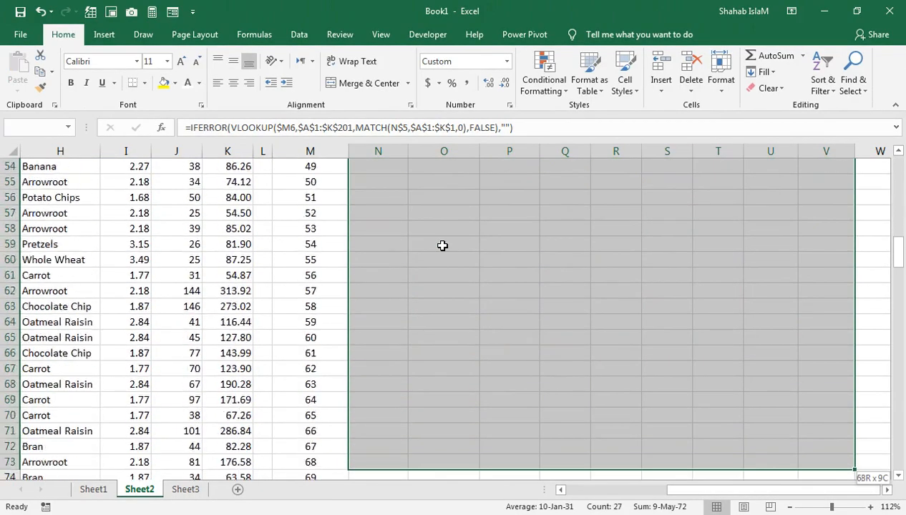
pyautogui.hotkey('shift', 'Down')
pyautogui.hotkey('shift', 'Down')
pyautogui.hotkey('shift', 'Down')
pyautogui.hotkey('shift', 'Down')
pyautogui.hotkey('shift', 'Down')
pyautogui.hotkey('shift', 'Down')
pyautogui.hotkey('shift', 'Down')
pyautogui.hotkey('shift', 'Down')
pyautogui.hotkey('shift', 'Down')
pyautogui.hotkey('shift', 'Down')
pyautogui.hotkey('shift', 'Down')
pyautogui.hotkey('shift', 'Down')
pyautogui.hotkey('shift', 'Down')
pyautogui.hotkey('shift', 'Down')
pyautogui.hotkey('shift', 'Down')
pyautogui.hotkey('shift', 'Down')
pyautogui.hotkey('shift', 'Down')
pyautogui.hotkey('shift', 'Down')
pyautogui.hotkey('shift', 'Down')
pyautogui.hotkey('shift', 'Down')
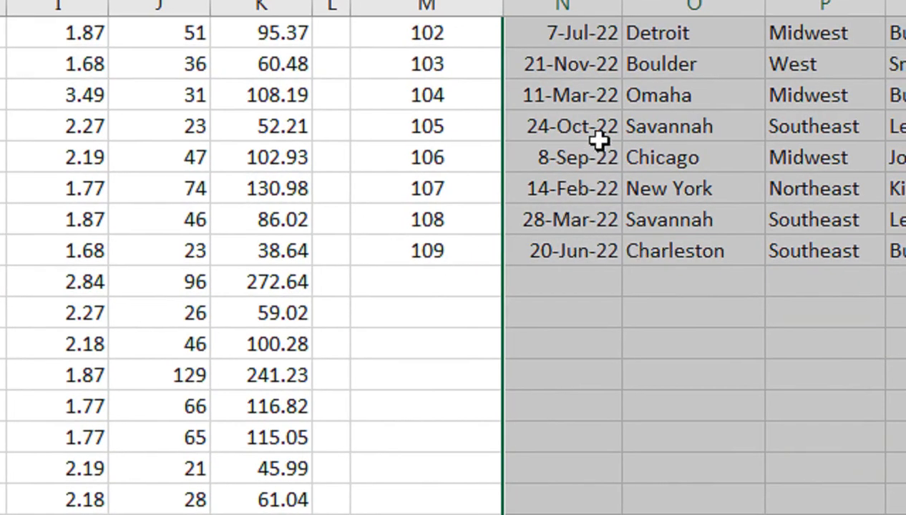
pyautogui.click(580, 95)
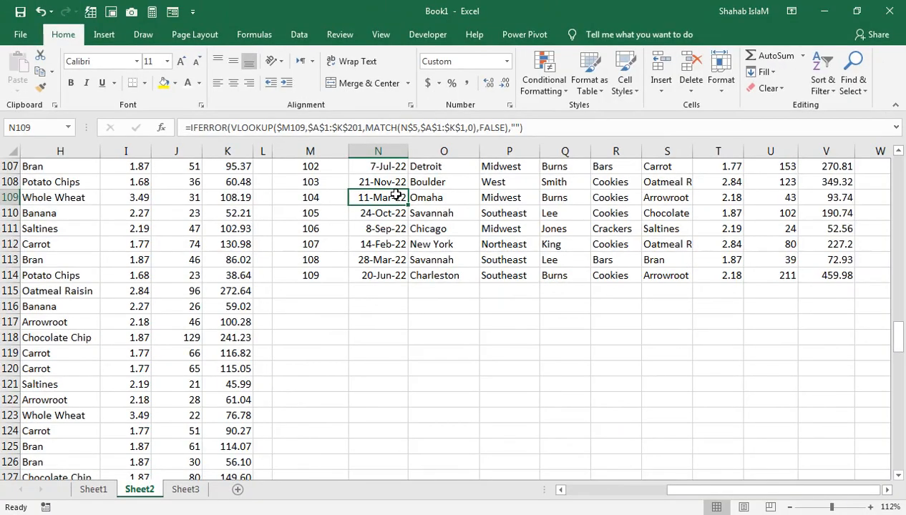
# Step: Set the END DATE in P1 to 1/31/2022
pyautogui.hotkey('ctrl', 'Up')
pyautogui.hotkey('ctrl', 'Up')
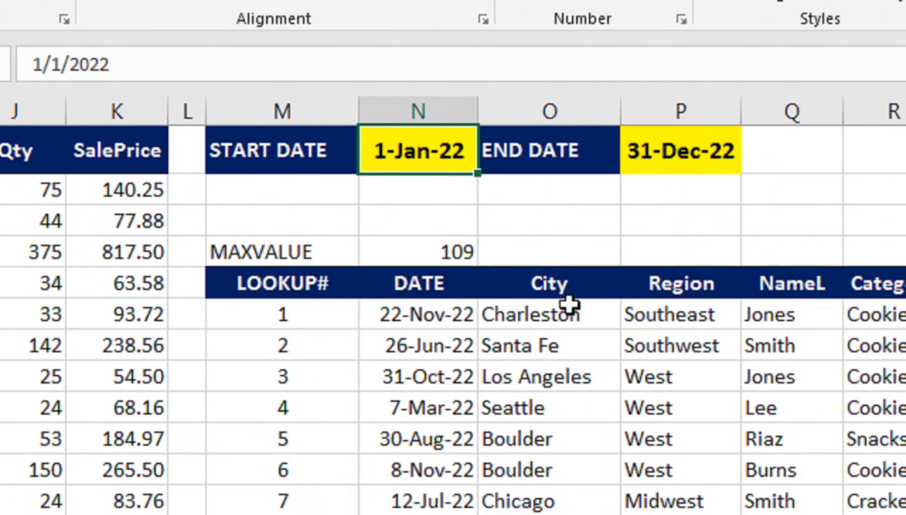
pyautogui.click(695, 159)
pyautogui.doubleClick(614, 157)
pyautogui.moveTo(568, 156); pyautogui.dragTo(539, 153)
pyautogui.write('1/31/2022')
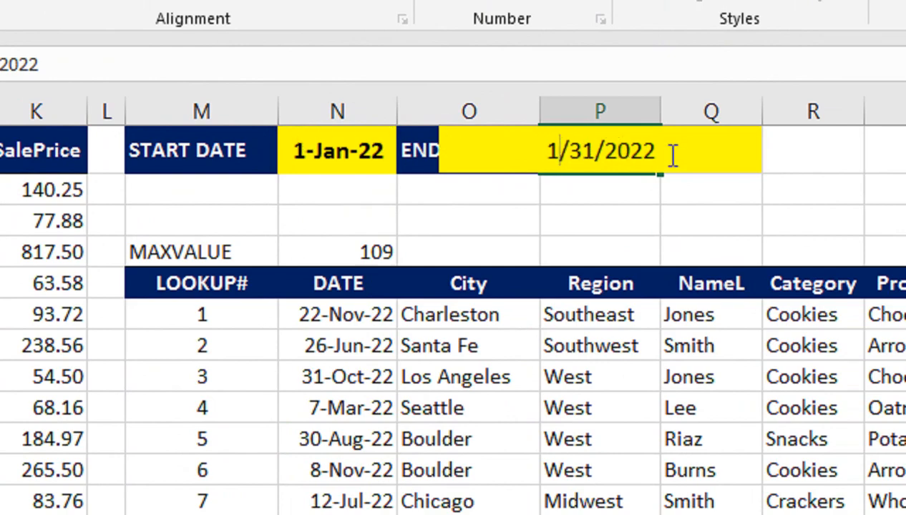
pyautogui.press('Return')
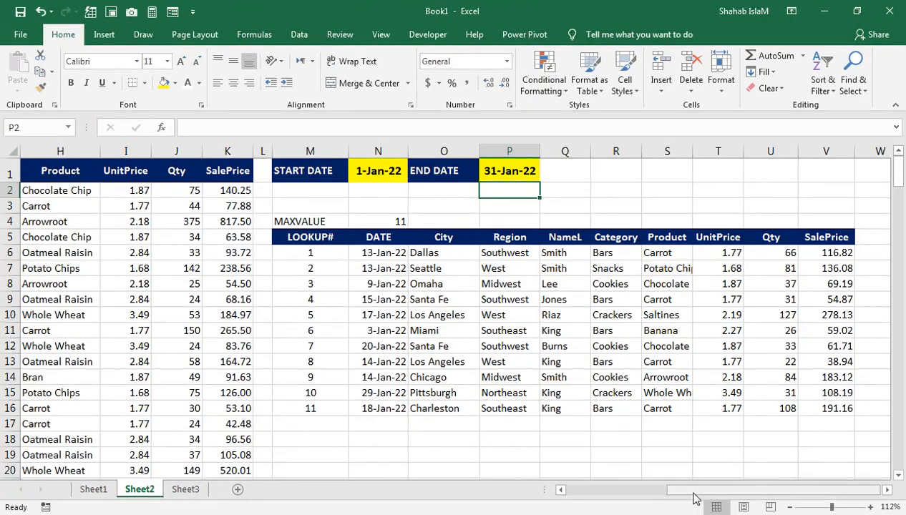
# Step: Hide helper columns A and B beside the sales data
pyautogui.moveTo(691, 491); pyautogui.dragTo(586, 489)
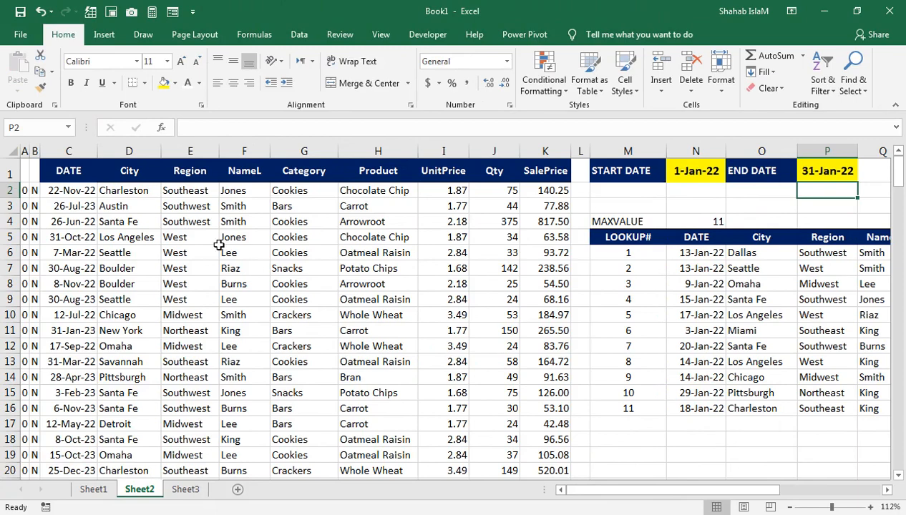
pyautogui.moveTo(35, 151); pyautogui.dragTo(26, 152)
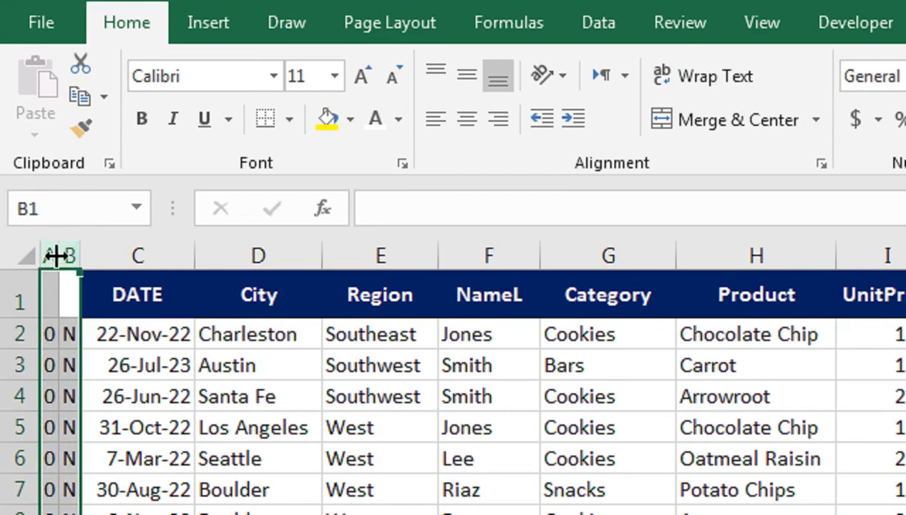
pyautogui.rightClick(35, 152)
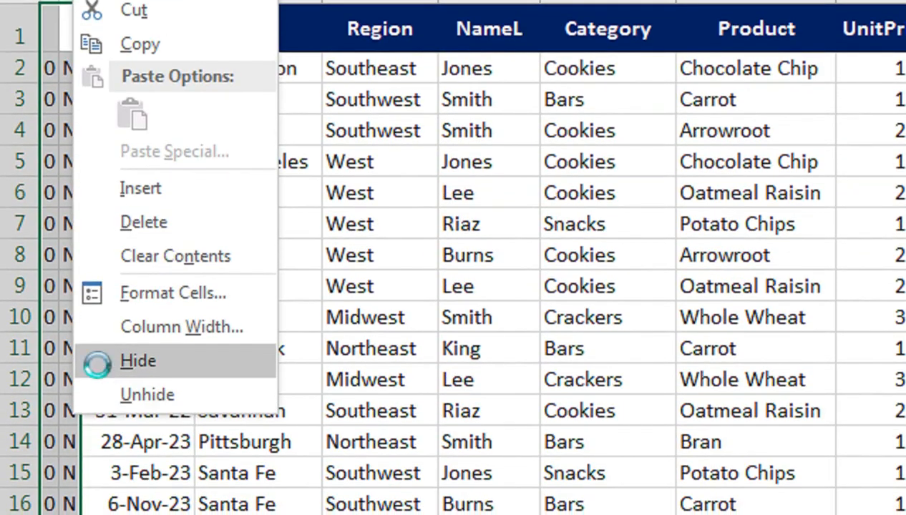
pyautogui.click(95, 433)
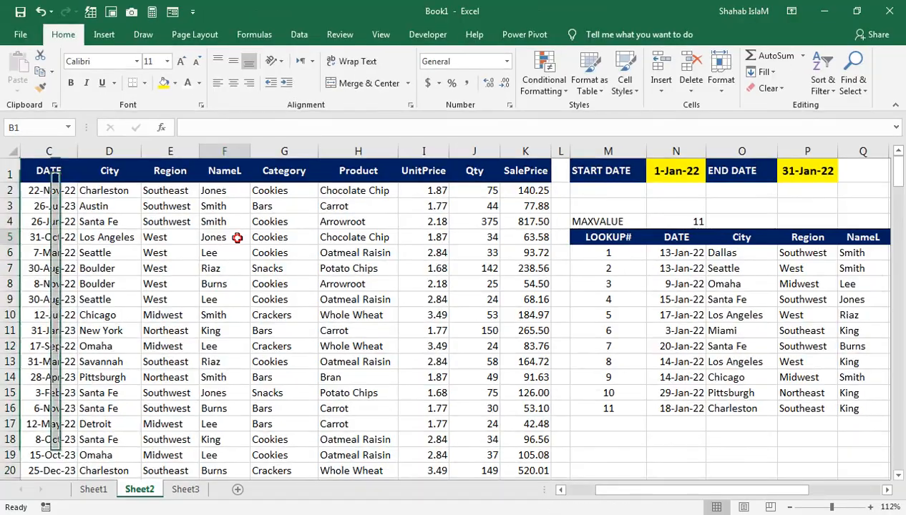
pyautogui.click(424, 160)
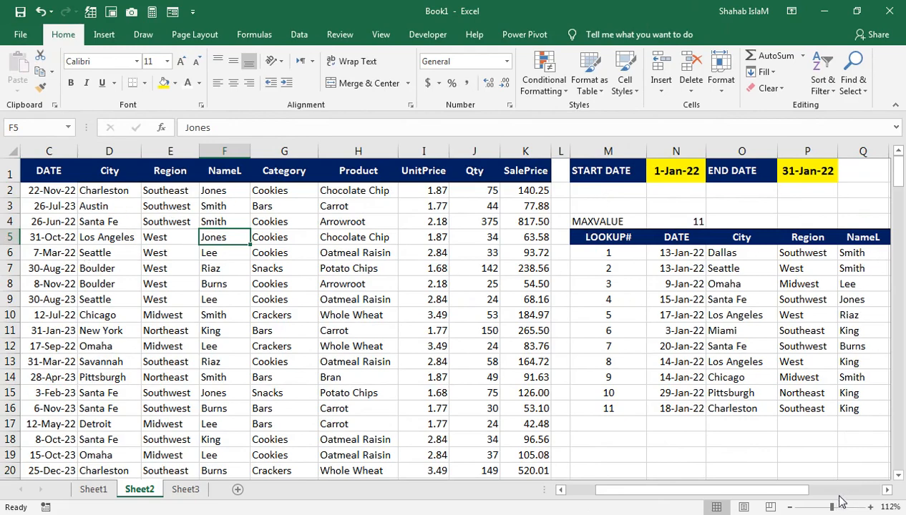
# Step: Set the END DATE in P1 to 3/31/2022 and autofit column P to the date
pyautogui.moveTo(752, 491); pyautogui.dragTo(788, 492)
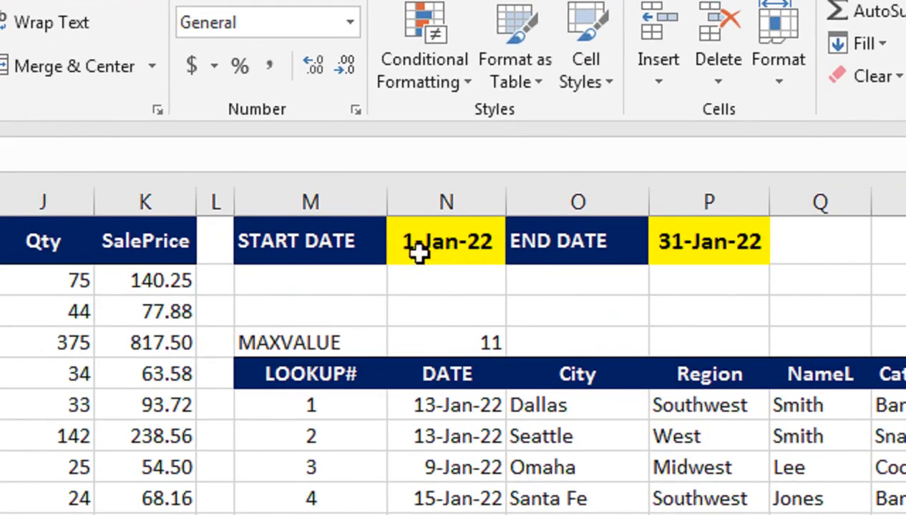
pyautogui.click(486, 239)
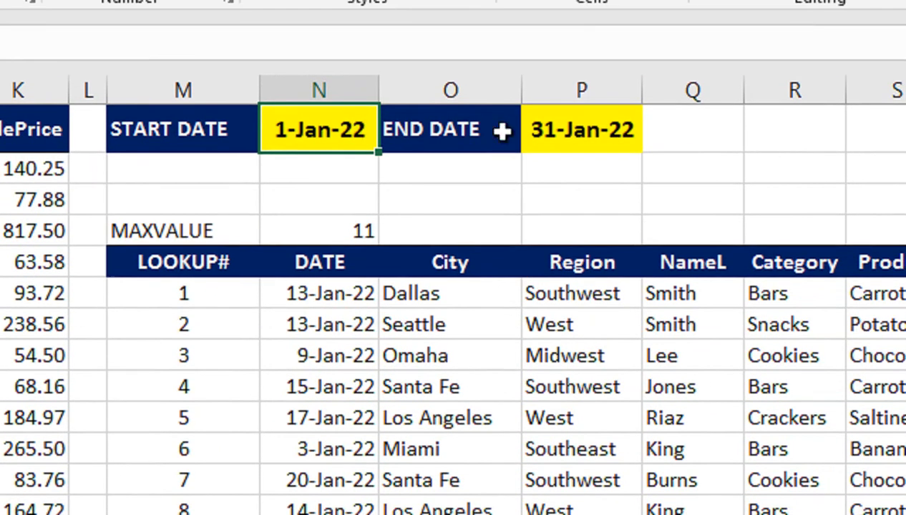
pyautogui.doubleClick(558, 127)
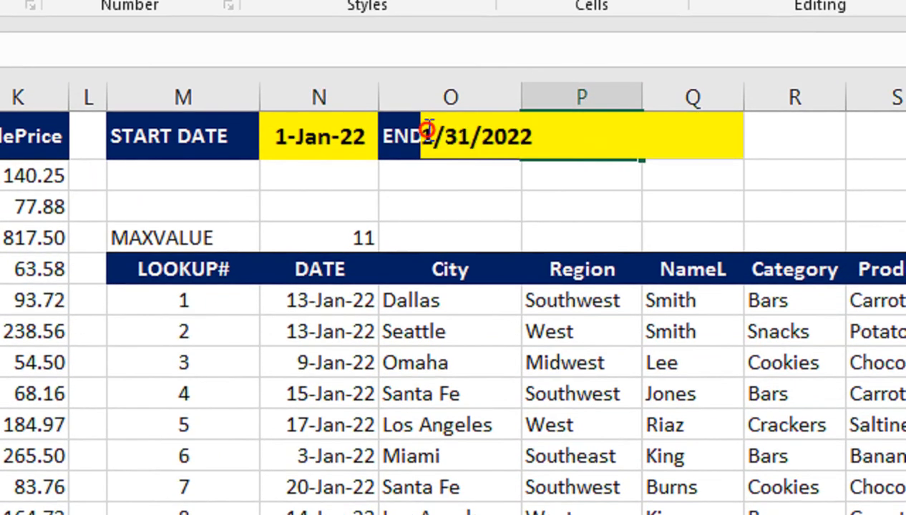
pyautogui.moveTo(422, 129); pyautogui.dragTo(433, 130)
pyautogui.write('3')
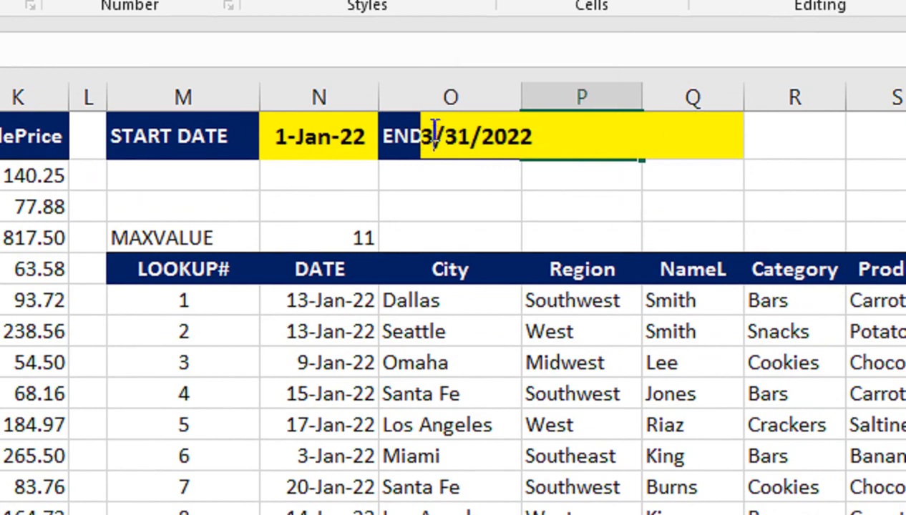
pyautogui.press('Return')
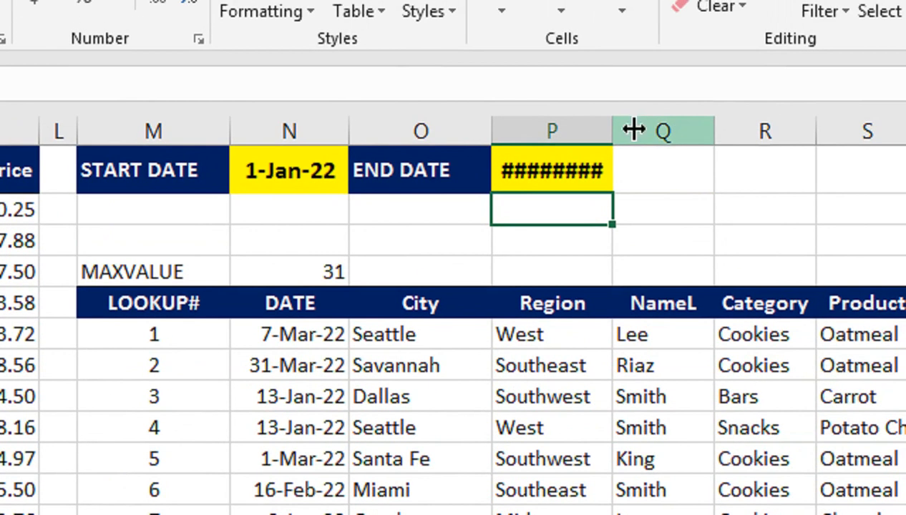
pyautogui.doubleClick(633, 129)
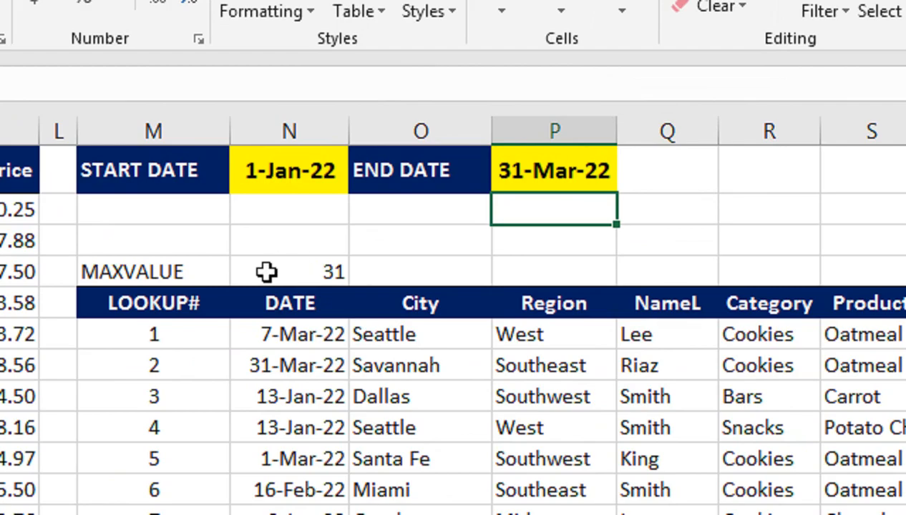
# Step: Check the extracted list down to its last record, and set the END DATE in P1 to 3/31/2023
pyautogui.click(188, 346)
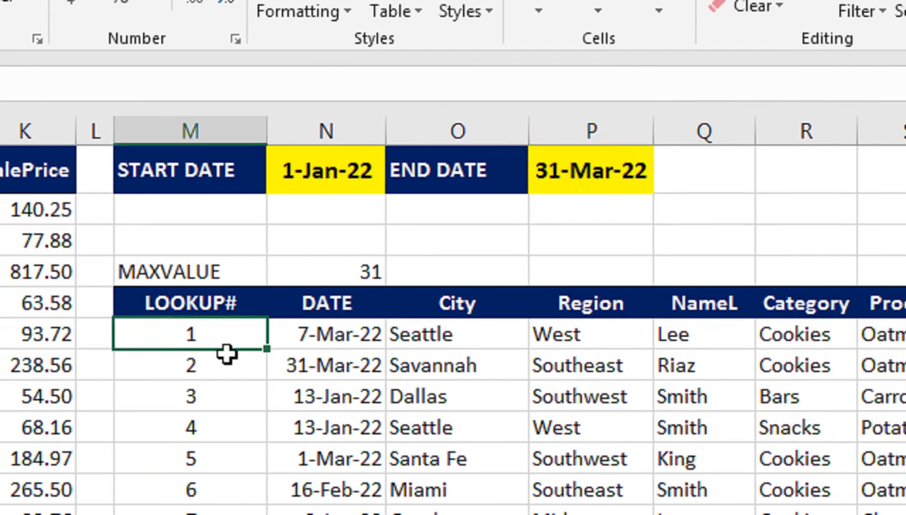
pyautogui.moveTo(215, 427); pyautogui.dragTo(366, 127)
pyautogui.click(590, 87)
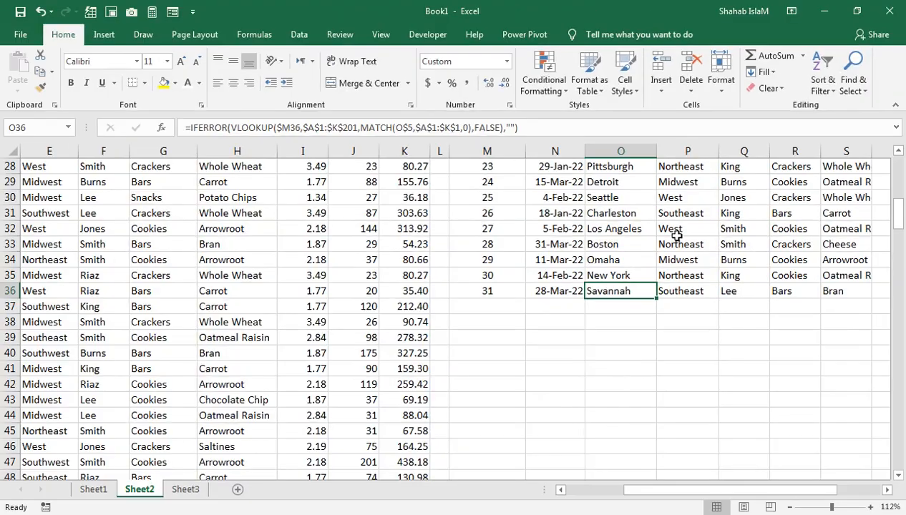
pyautogui.hotkey('ctrl', 'Up')
pyautogui.hotkey('ctrl', 'Up')
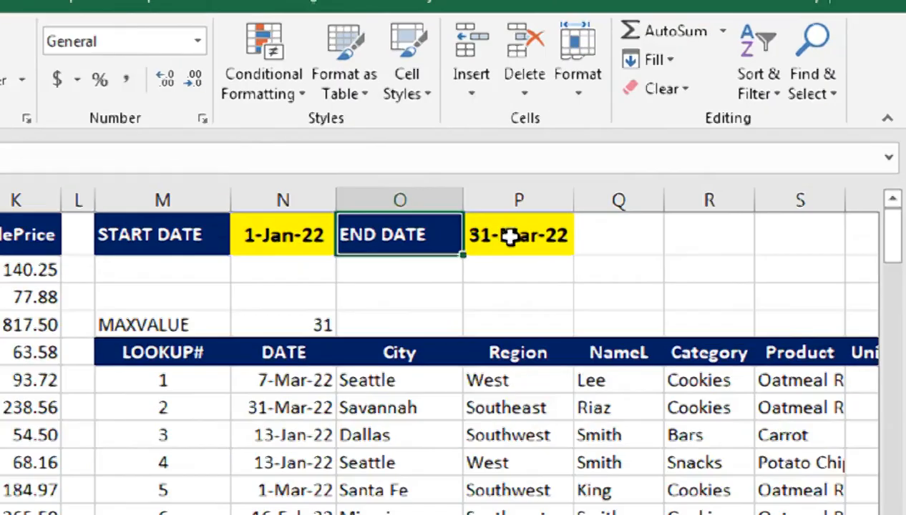
pyautogui.doubleClick(687, 171)
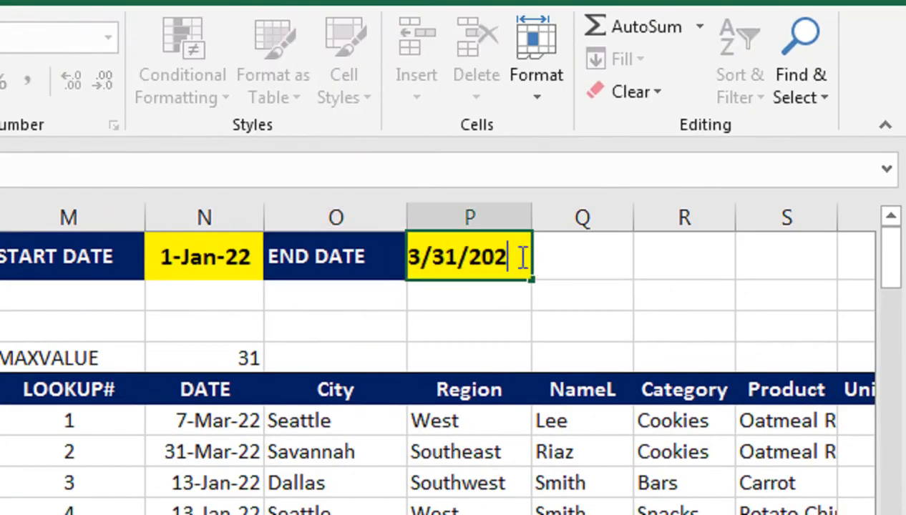
pyautogui.write('3')
pyautogui.press('Return')
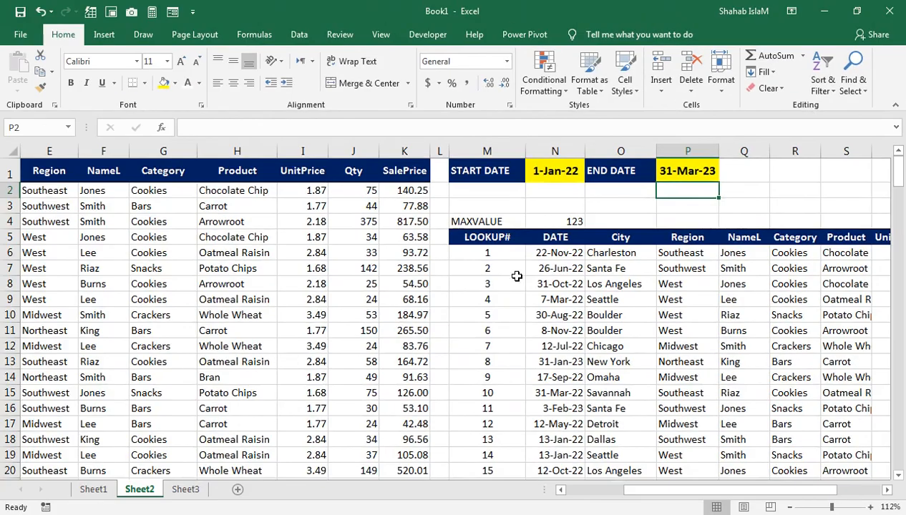
# Step: Fill the extraction formulas from N125:V125 further down, past row 128, to cover lookup numbers 121 to 123
pyautogui.moveTo(173, 467); pyautogui.dragTo(521, 464)
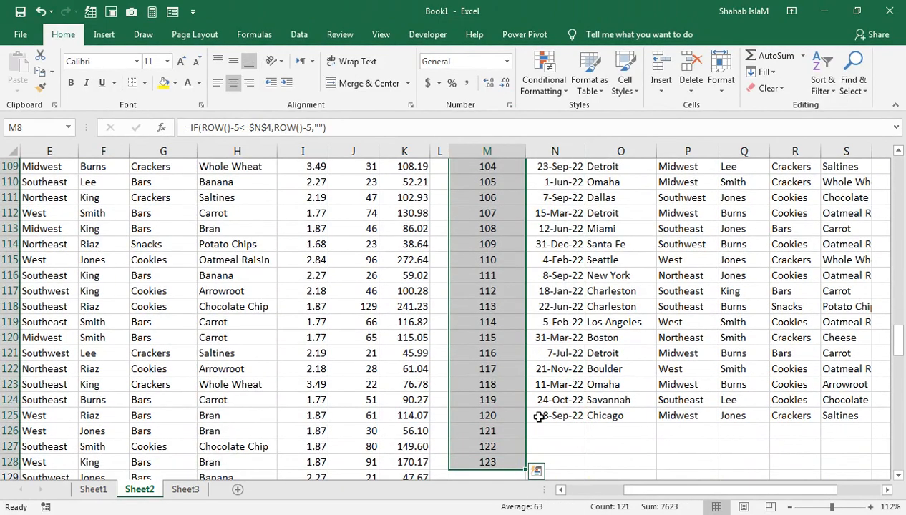
pyautogui.moveTo(542, 415); pyautogui.dragTo(835, 309)
pyautogui.scroll(12, 638, 311)
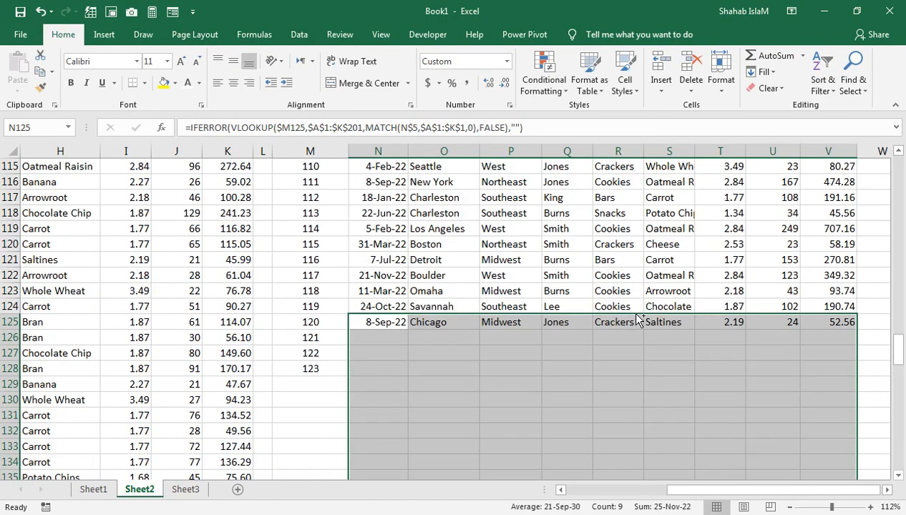
pyautogui.hotkey('ctrl', 'd')
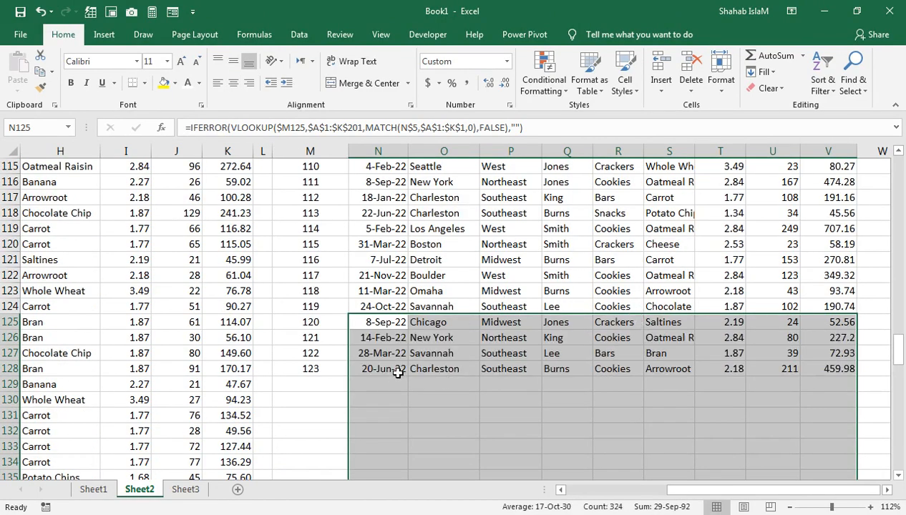
pyautogui.click(369, 368)
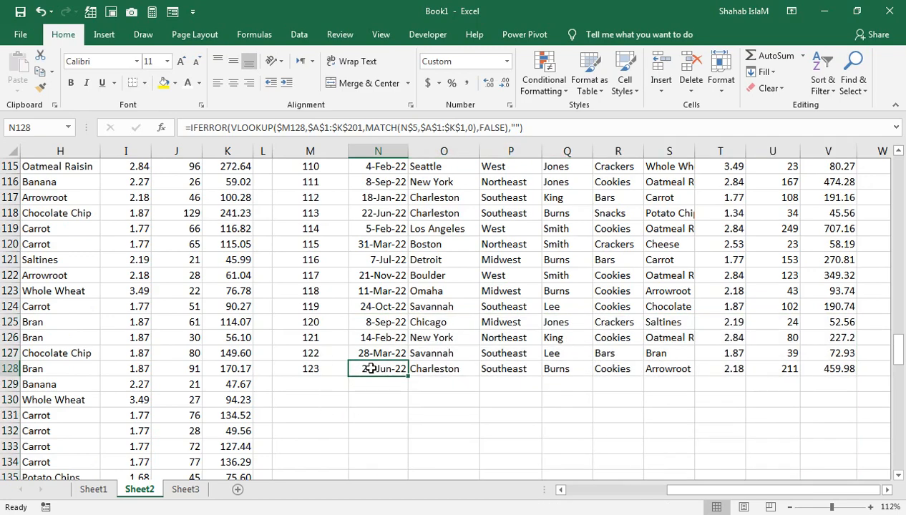
pyautogui.doubleClick(369, 384)
pyautogui.press('Return')
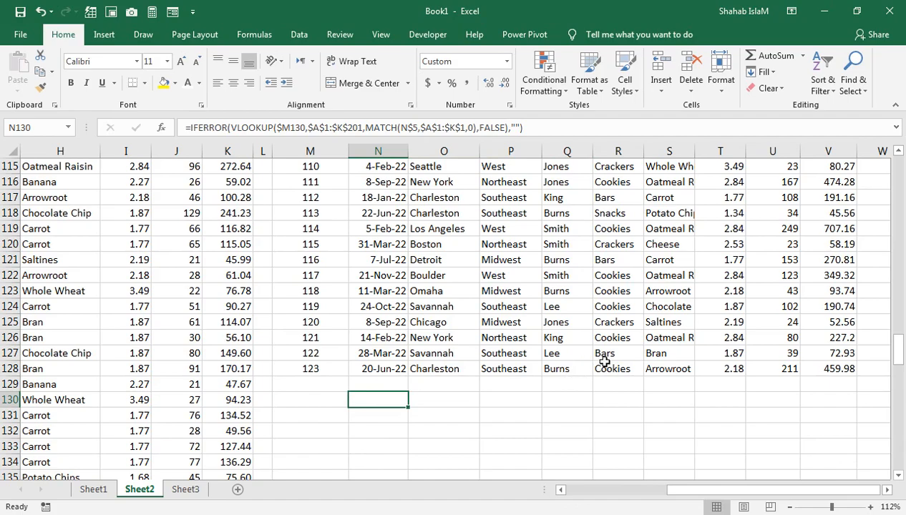
# Step: Apply thick outside borders to the START DATE cell N1 and the END DATE cell P1
pyautogui.hotkey('ctrl', 'Up')
pyautogui.hotkey('ctrl', 'Up')
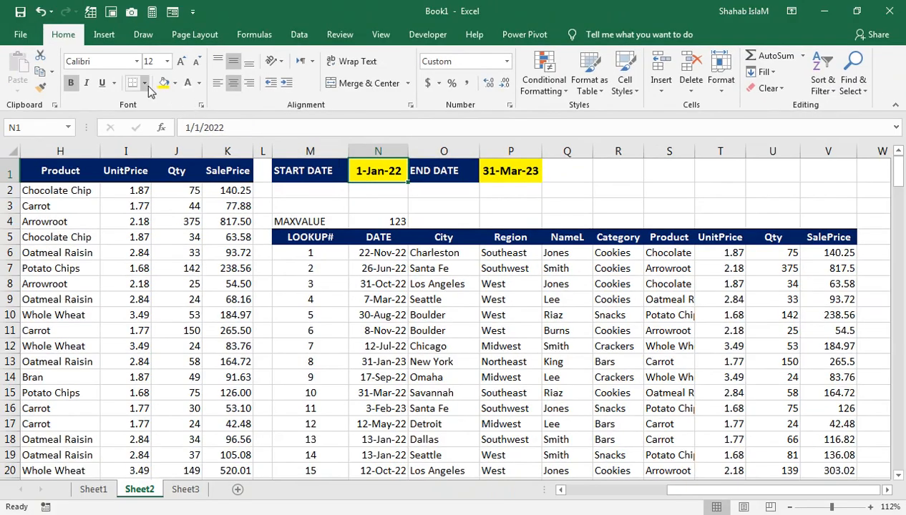
pyautogui.click(144, 83)
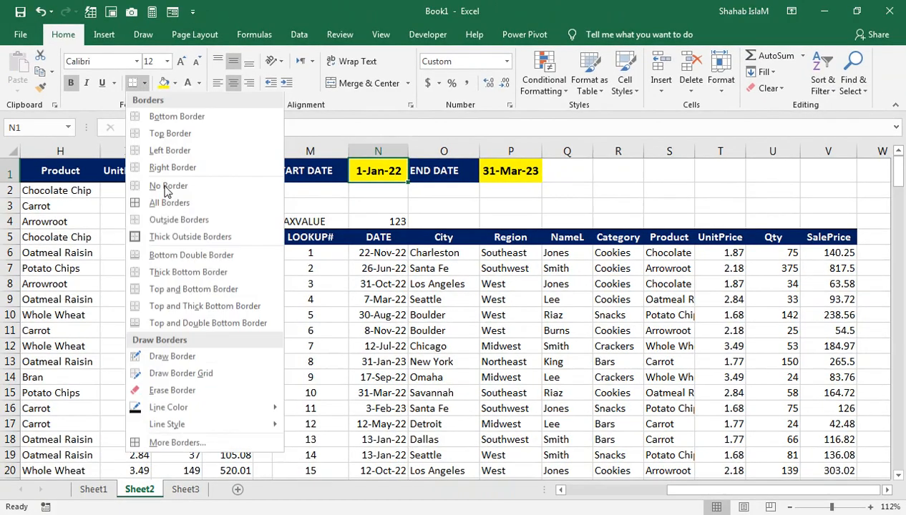
pyautogui.click(186, 237)
pyautogui.click(489, 174)
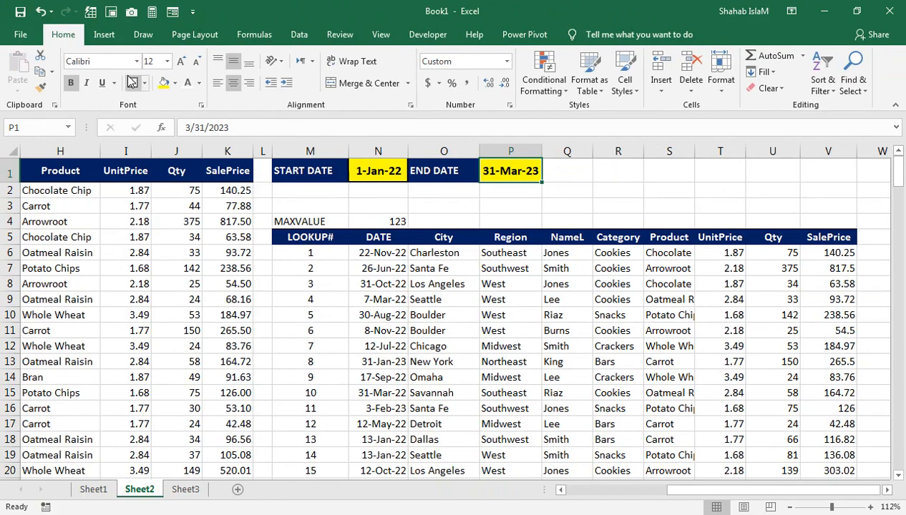
# Step: Format the MAXVALUE cells M4:N4 with a light green fill, thick outside borders and bold text
pyautogui.moveTo(447, 283); pyautogui.dragTo(11, 295)
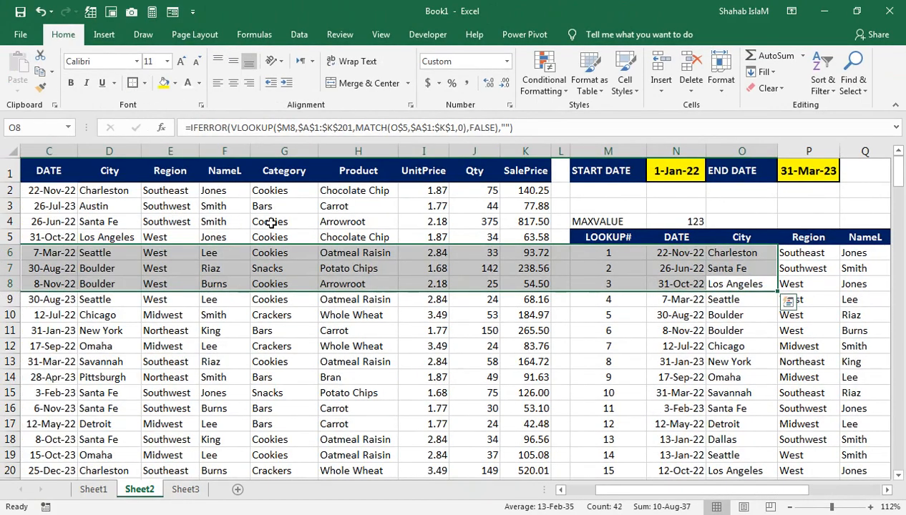
pyautogui.click(587, 219)
pyautogui.moveTo(637, 220); pyautogui.dragTo(608, 221)
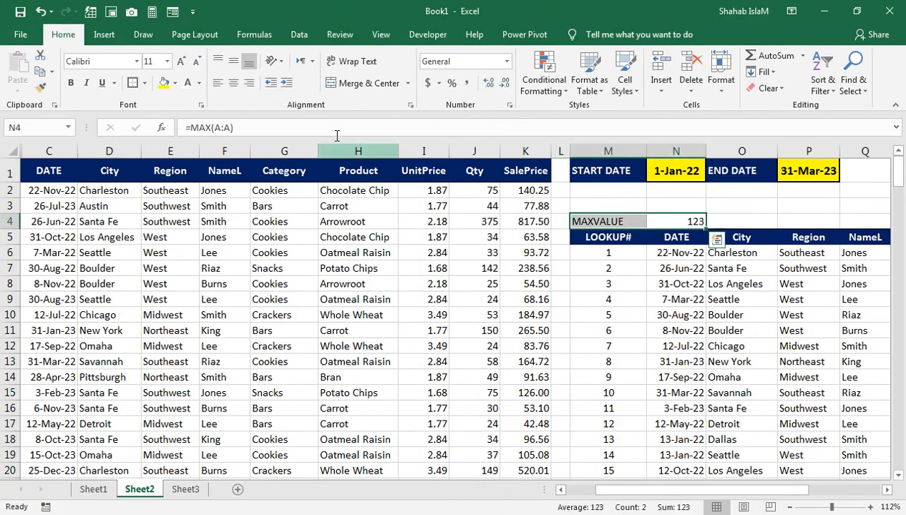
pyautogui.click(174, 83)
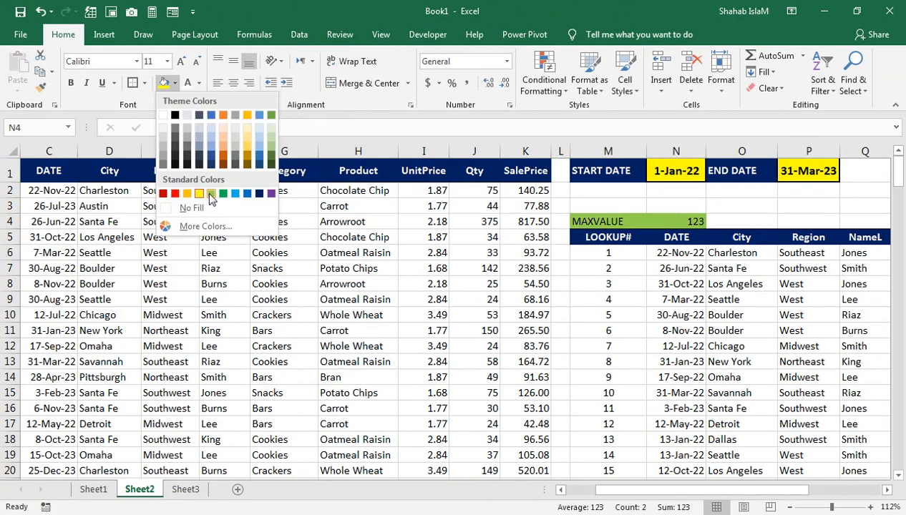
pyautogui.click(214, 190)
pyautogui.click(142, 85)
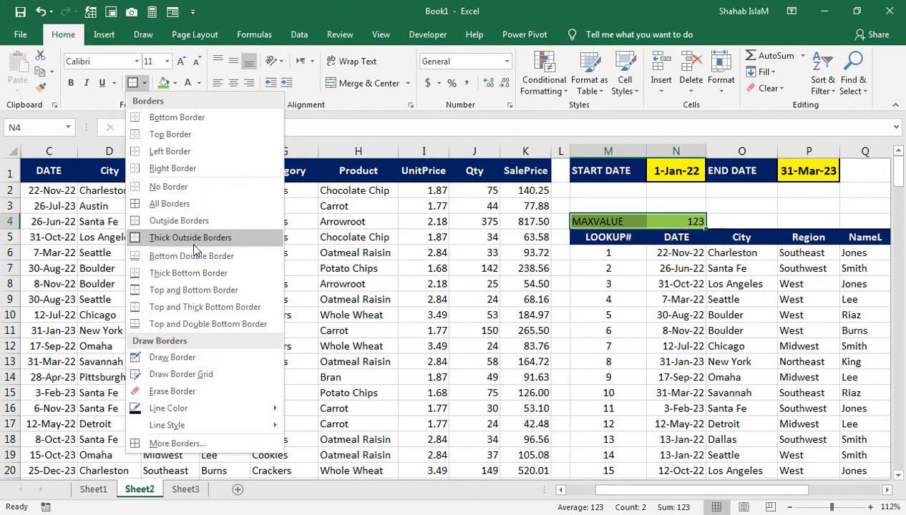
pyautogui.click(180, 235)
pyautogui.click(71, 83)
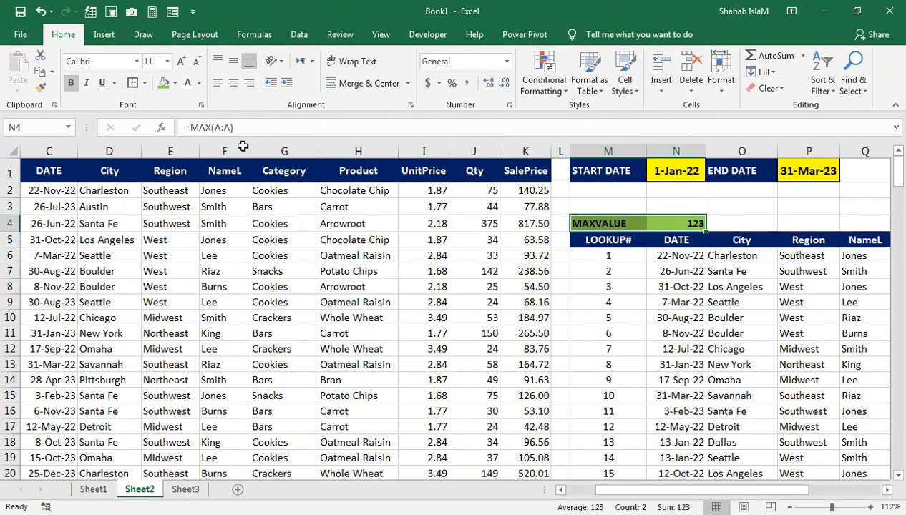
pyautogui.click(418, 299)
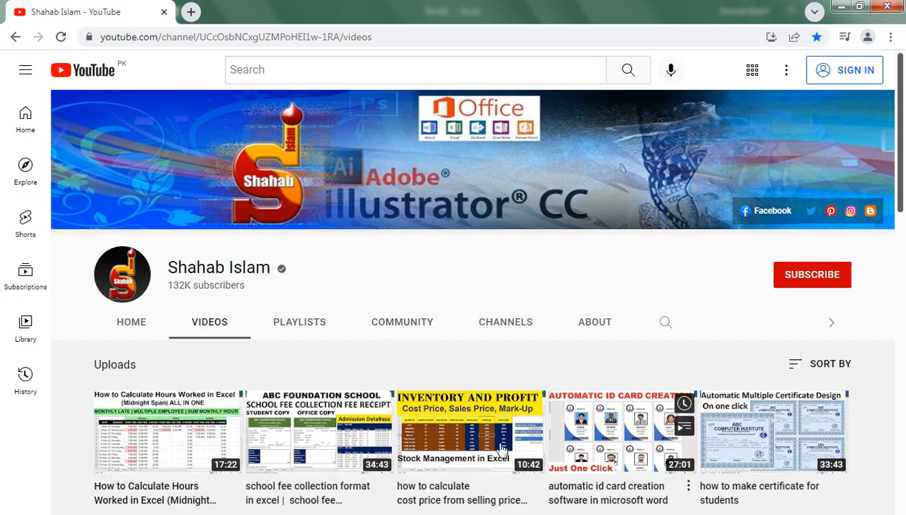
pyautogui.moveTo(530, 411)
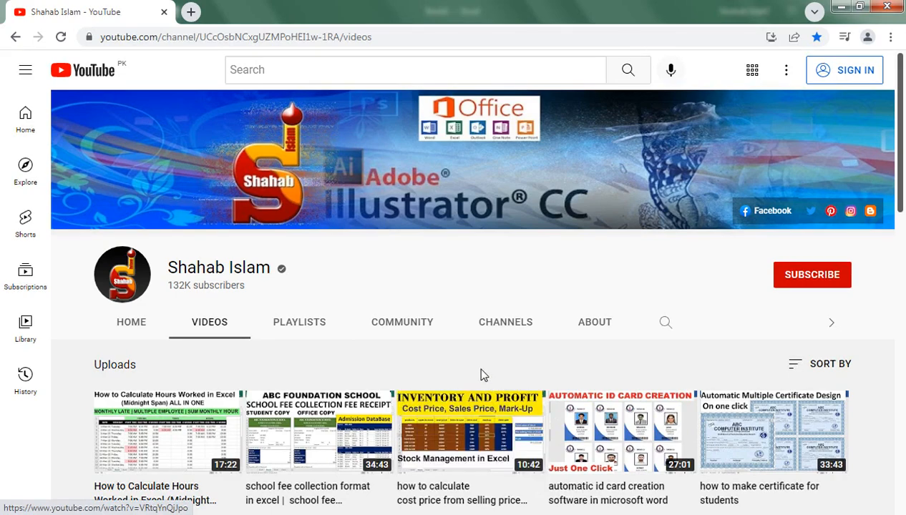